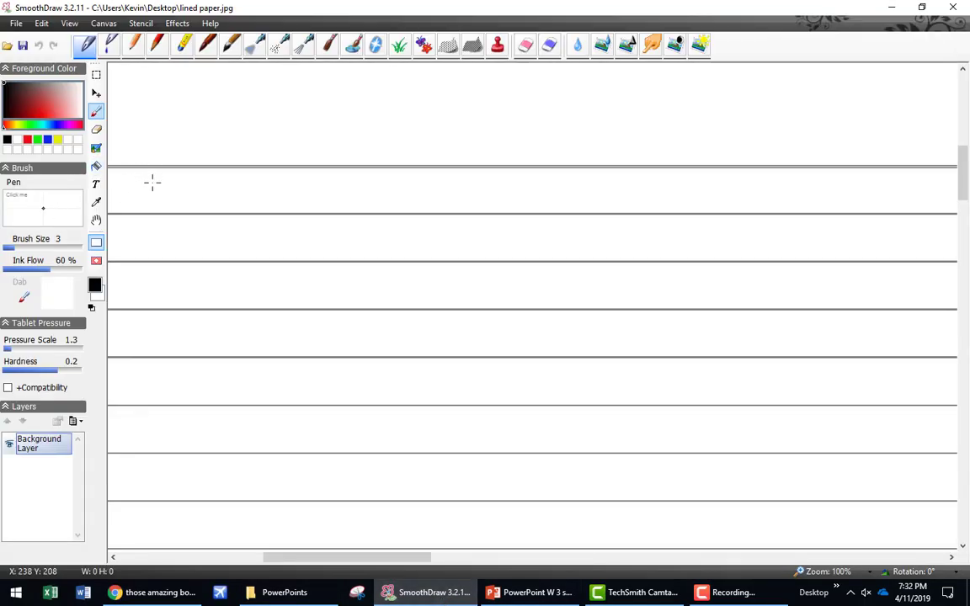
Draw the number 5 with the pen at the start of the top ruled line.
drag(151, 180, 143, 199)
drag(152, 179, 168, 175)
Review PowerPoint slide 19's boost-pump and relief-valve diagram, then return to SmoothDraw.
click(524, 593)
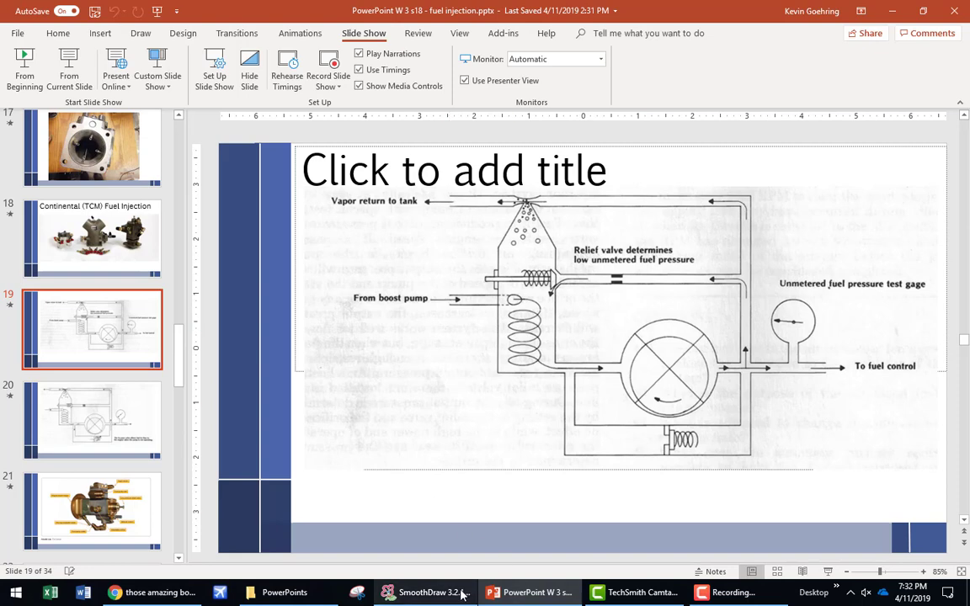
click(432, 594)
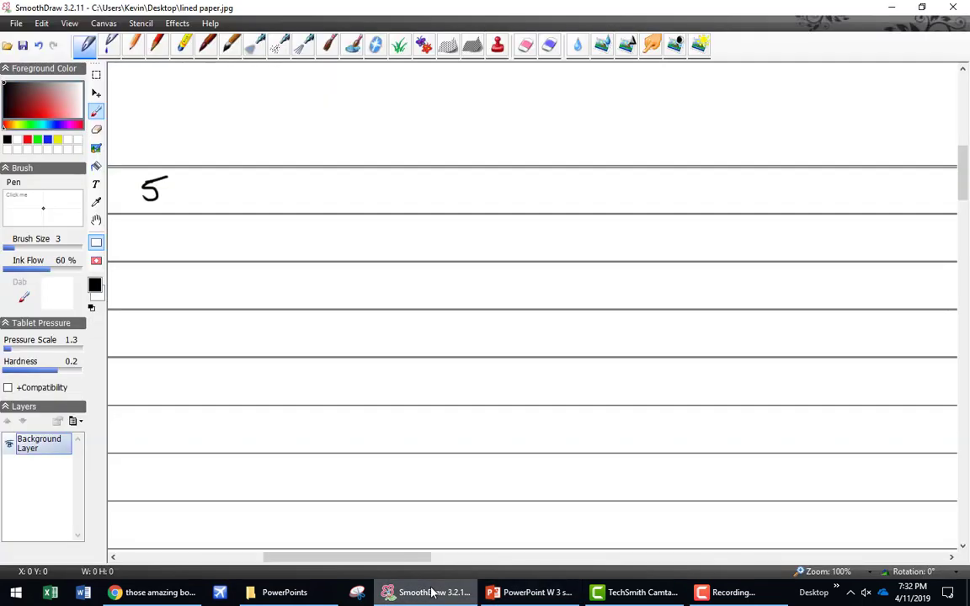
Handwrite 'The amount of fuel going to the FCU is dependent' after the 5.
drag(193, 187, 209, 186)
mouse_move(202, 187)
mouse_down()
mouse_move(202, 206)
mouse_move(446, 190)
mouse_move(447, 208)
mouse_move(470, 208)
mouse_move(465, 217)
mouse_up()
mouse_move(487, 198)
mouse_down()
mouse_move(504, 202)
mouse_move(506, 223)
mouse_up()
mouse_move(544, 192)
mouse_down()
mouse_move(553, 208)
mouse_move(592, 207)
mouse_up()
mouse_move(603, 187)
mouse_down()
mouse_move(610, 208)
mouse_move(651, 207)
mouse_up()
mouse_move(652, 190)
mouse_down()
mouse_move(665, 188)
mouse_move(676, 206)
mouse_move(706, 194)
mouse_move(733, 209)
mouse_move(772, 187)
mouse_move(786, 205)
mouse_up()
mouse_move(792, 199)
mouse_down()
mouse_move(792, 217)
mouse_move(813, 206)
mouse_move(884, 209)
mouse_up()
drag(878, 199, 891, 197)
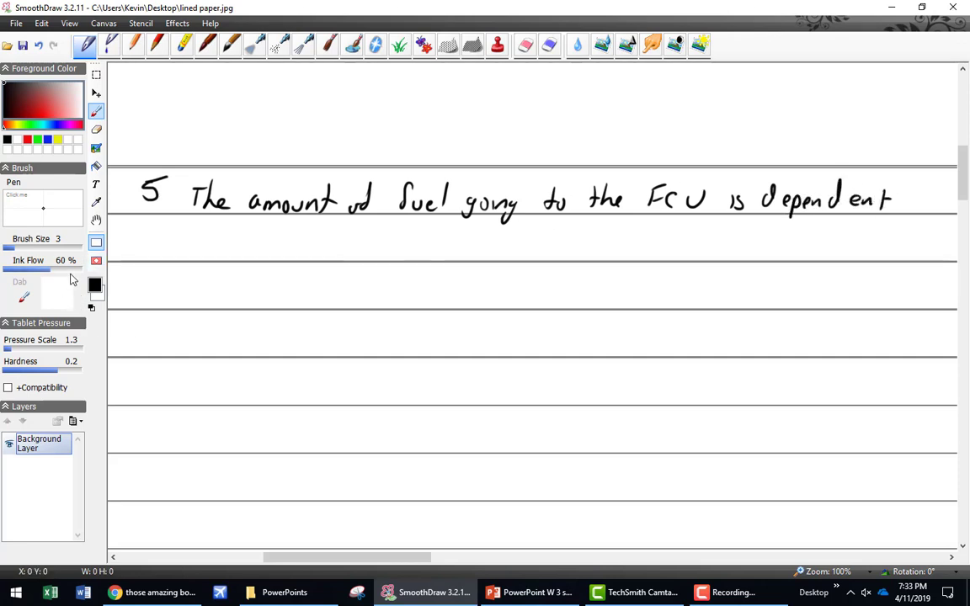
Begin the second line with 'on the size of'.
drag(162, 239, 179, 251)
mouse_move(197, 234)
mouse_down()
mouse_move(195, 251)
mouse_move(203, 242)
mouse_up()
mouse_move(210, 235)
mouse_down()
mouse_move(221, 251)
mouse_move(223, 243)
mouse_up()
drag(251, 243, 252, 253)
mouse_move(267, 239)
mouse_down()
mouse_move(266, 253)
mouse_move(298, 253)
mouse_up()
mouse_move(331, 244)
mouse_down()
mouse_move(325, 249)
mouse_move(345, 256)
mouse_up()
mouse_move(341, 239)
mouse_down()
mouse_move(340, 257)
mouse_move(368, 256)
mouse_up()
Write 'the return path', then check the PowerPoint diagram and come back.
drag(363, 246, 379, 256)
drag(379, 248, 386, 256)
drag(387, 250, 458, 257)
drag(452, 246, 478, 256)
drag(480, 248, 515, 268)
drag(516, 248, 530, 255)
mouse_move(550, 238)
mouse_down()
mouse_move(549, 257)
mouse_move(556, 245)
mouse_up()
drag(561, 236, 561, 256)
drag(561, 248, 573, 256)
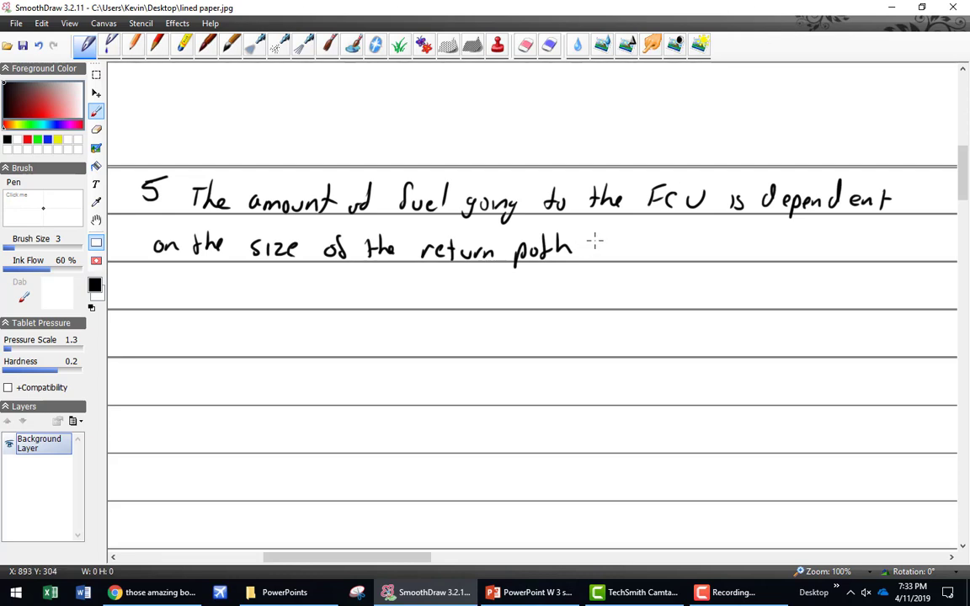
click(531, 592)
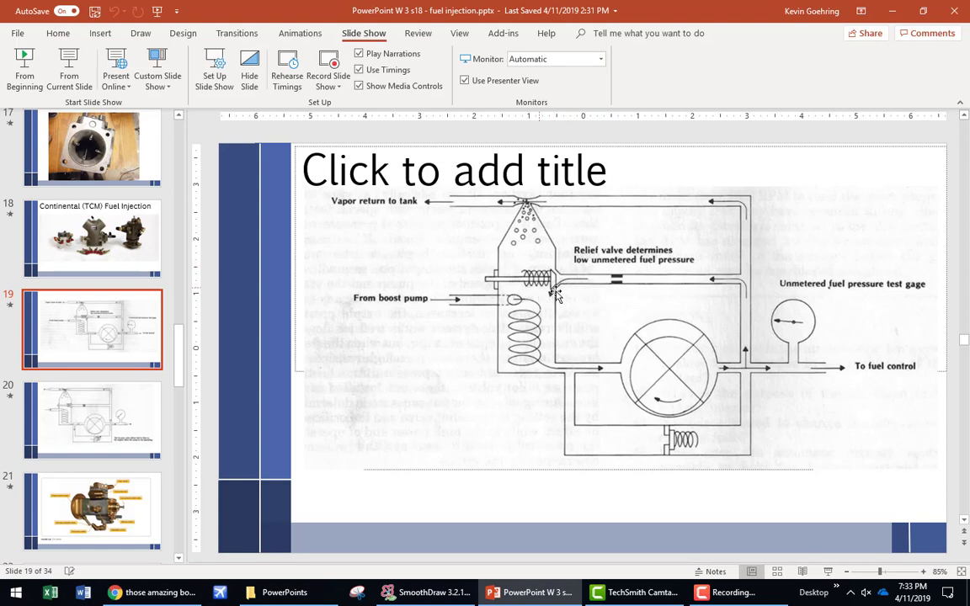
click(451, 594)
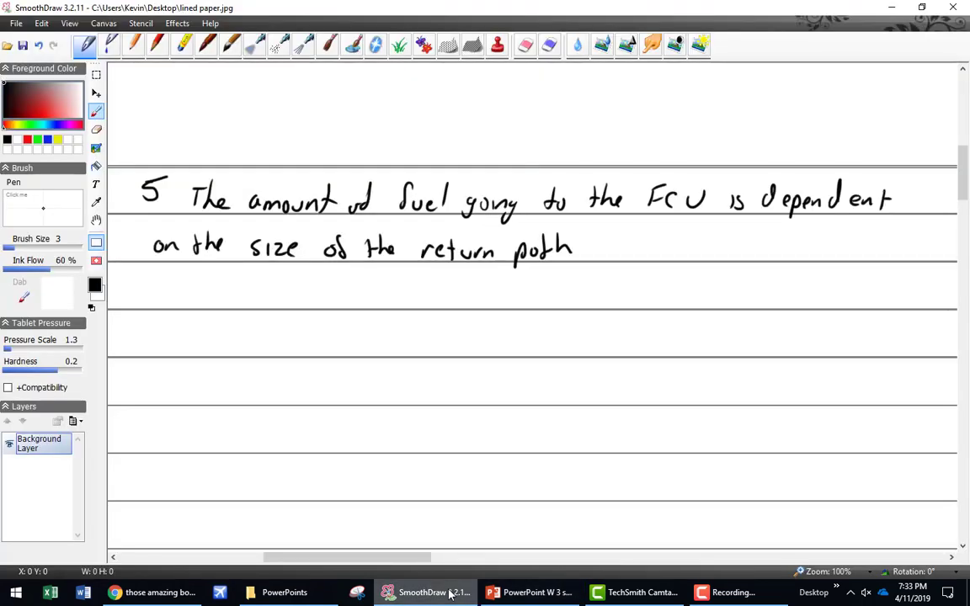
Write 'back to the inlet side of the pump' and number the next line 6.
click(584, 258)
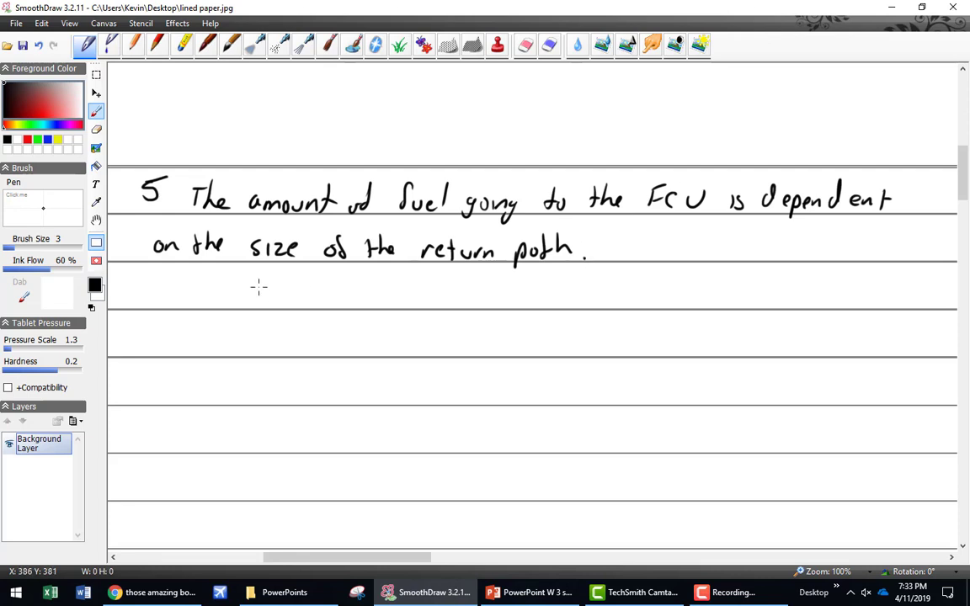
mouse_move(589, 238)
mouse_down()
mouse_move(594, 257)
mouse_move(651, 245)
mouse_move(861, 250)
mouse_up()
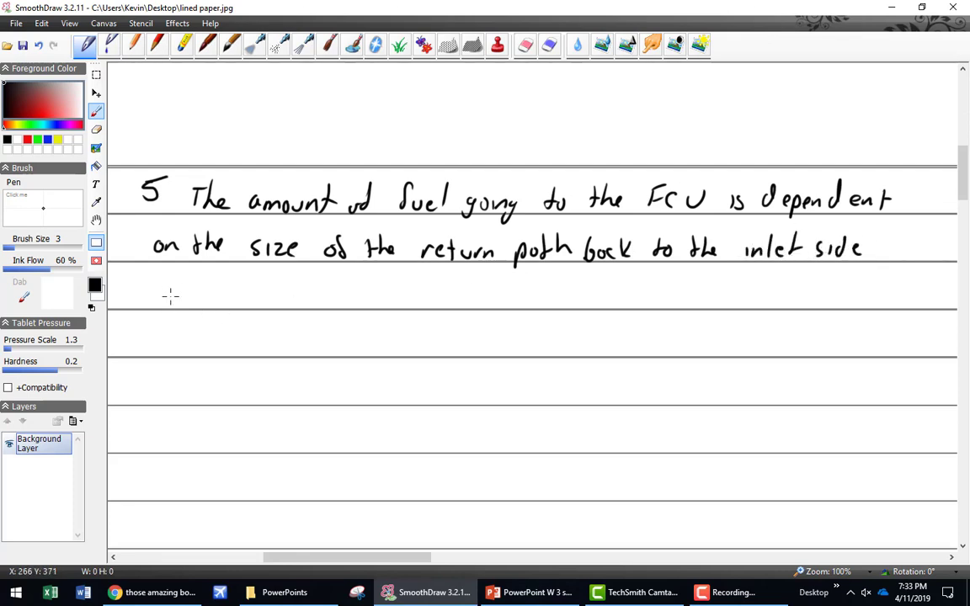
mouse_move(173, 296)
mouse_down()
mouse_move(299, 305)
mouse_move(302, 295)
mouse_move(330, 291)
mouse_up()
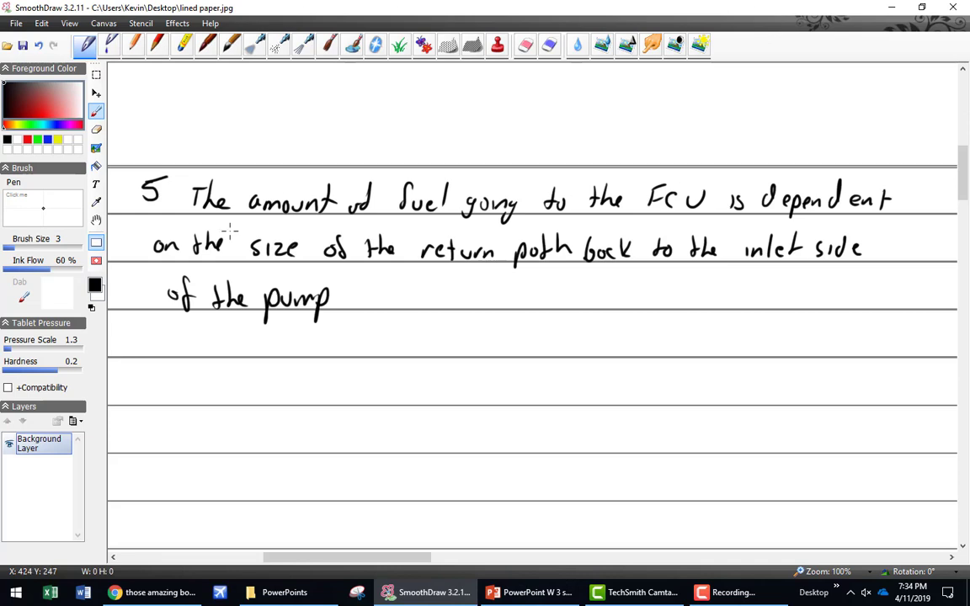
mouse_move(151, 321)
mouse_down()
mouse_move(141, 349)
mouse_move(140, 340)
mouse_up()
Write 'at idle the main metering orifice is too' after the 6.
mouse_move(188, 339)
mouse_down()
mouse_move(208, 329)
mouse_move(216, 348)
mouse_up()
mouse_move(202, 337)
mouse_down()
mouse_move(251, 350)
mouse_move(270, 330)
mouse_up()
mouse_move(275, 330)
mouse_down()
mouse_move(278, 350)
mouse_move(290, 351)
mouse_up()
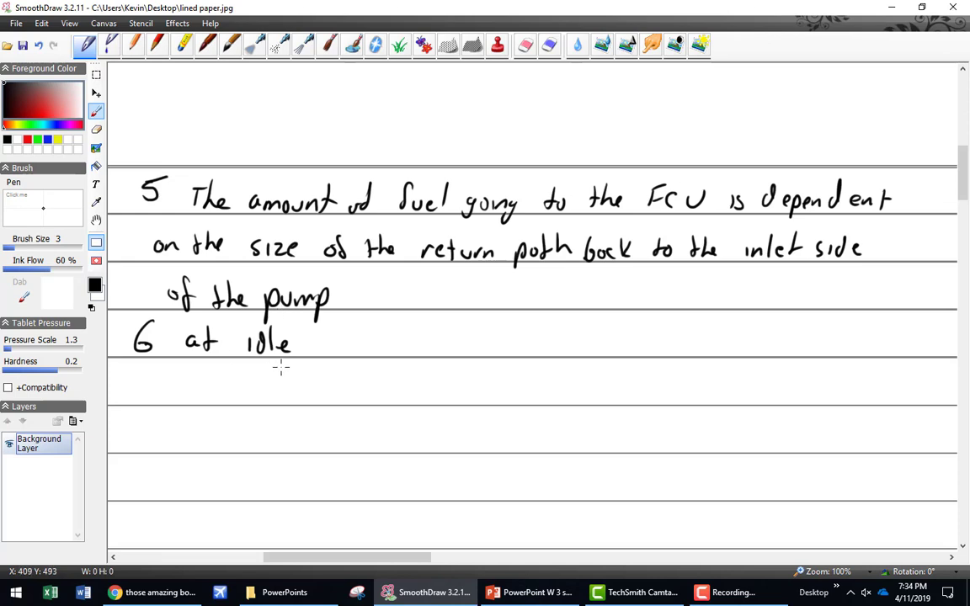
drag(320, 330, 321, 349)
drag(315, 338, 327, 337)
mouse_move(330, 330)
mouse_down()
mouse_move(336, 348)
mouse_move(517, 345)
mouse_up()
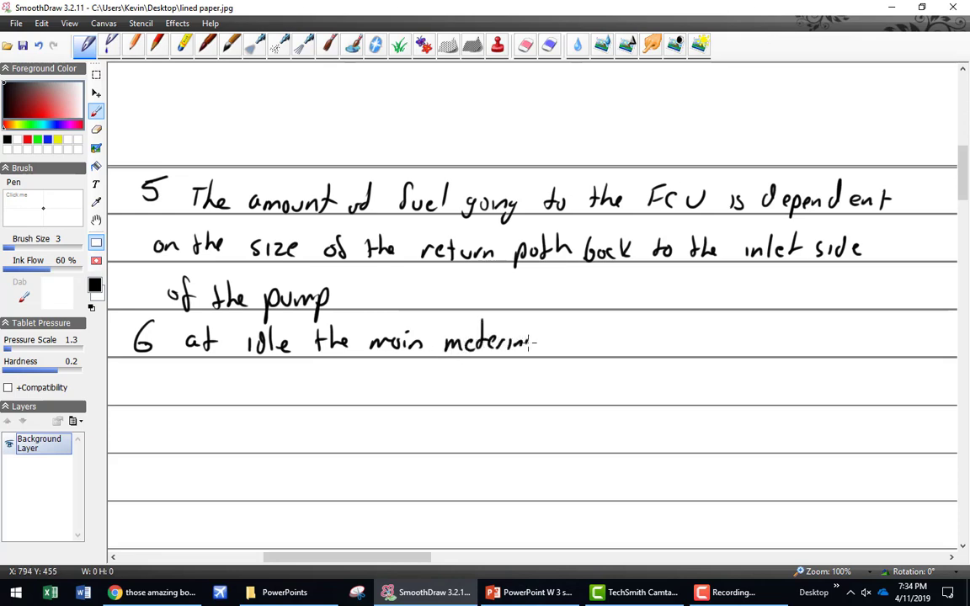
drag(534, 342, 516, 363)
mouse_move(559, 336)
mouse_down()
mouse_move(594, 350)
mouse_move(634, 342)
mouse_move(855, 352)
mouse_up()
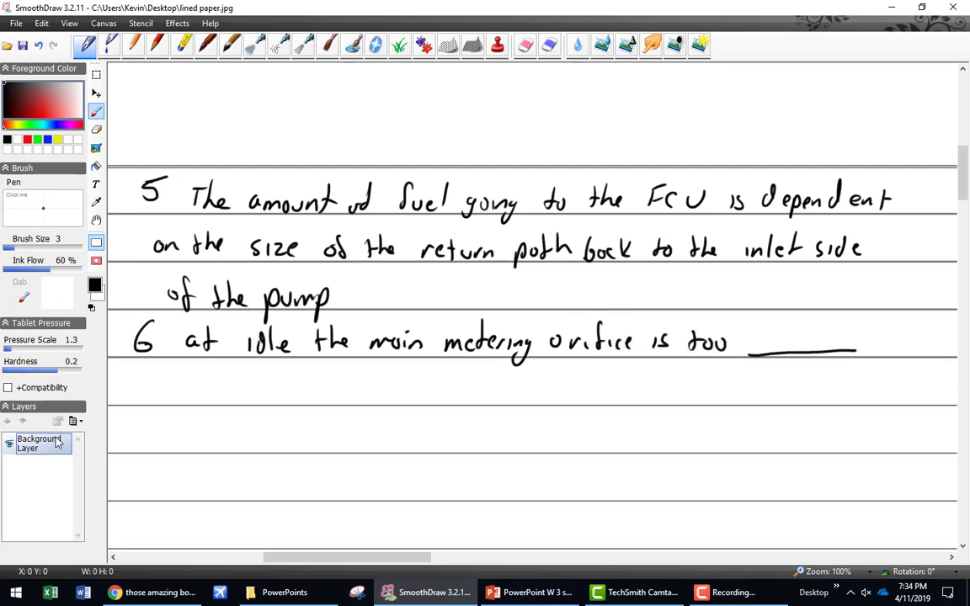
Write 'to meter fuel' on the next line and fill the blank with 'large'.
drag(184, 380, 179, 401)
drag(174, 389, 195, 390)
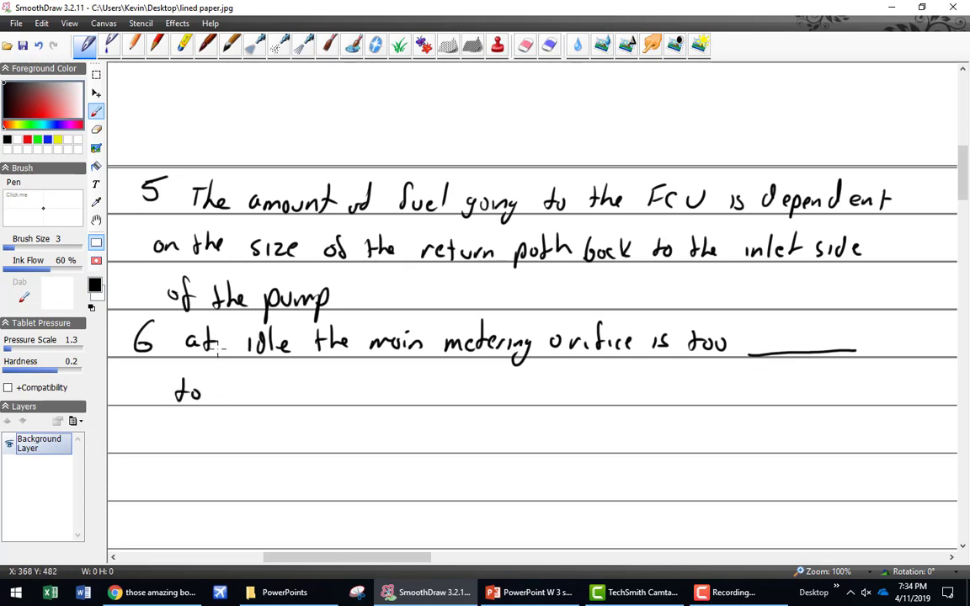
mouse_move(230, 397)
mouse_down()
mouse_move(337, 390)
mouse_move(346, 376)
mouse_move(358, 402)
mouse_up()
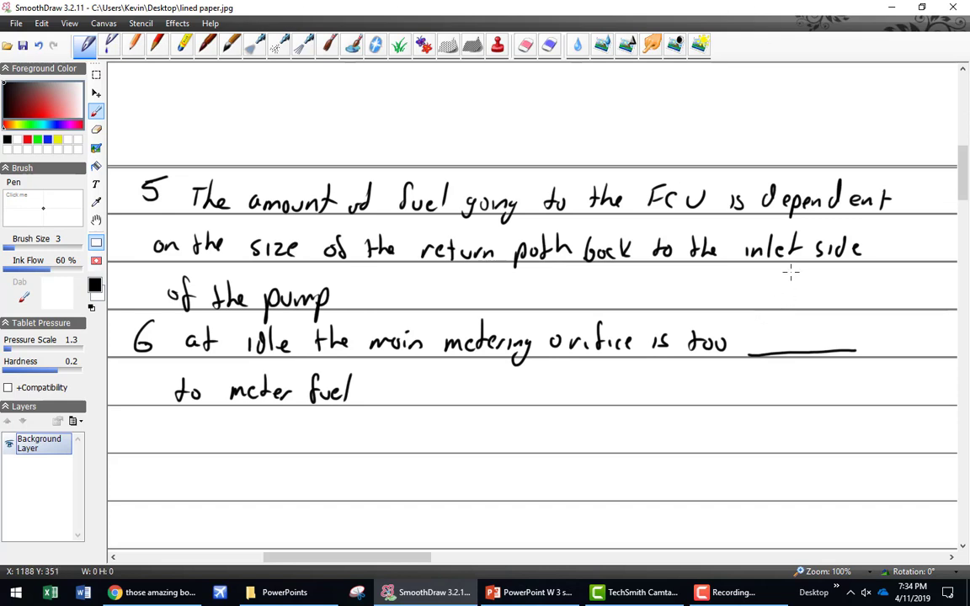
mouse_move(769, 322)
mouse_down()
mouse_move(785, 339)
mouse_move(804, 333)
mouse_move(823, 347)
mouse_up()
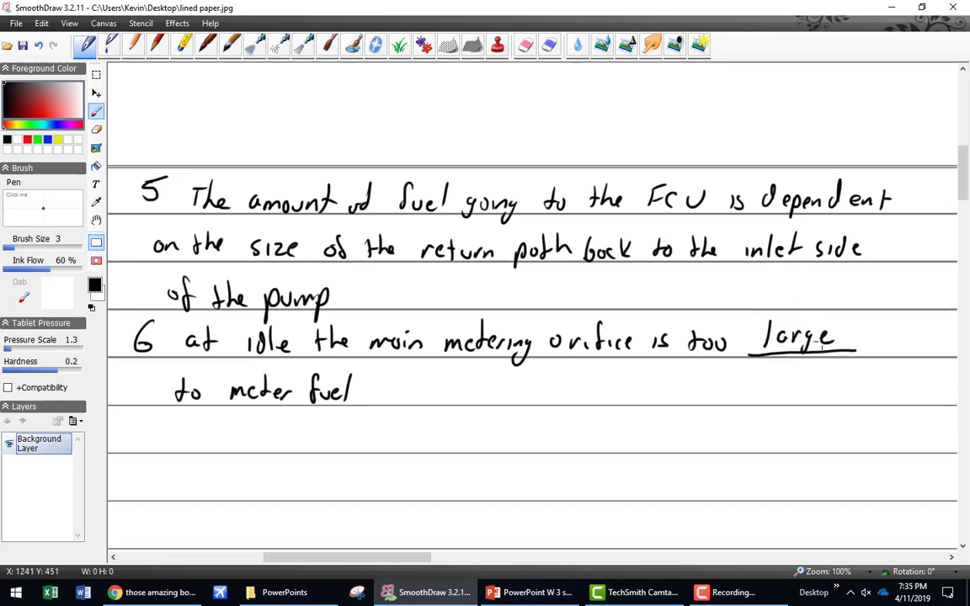
Add ', so a relief valve determines the amount of fuel' sent to the FCU.
click(360, 395)
mouse_move(393, 387)
mouse_down()
mouse_move(381, 399)
mouse_move(593, 380)
mouse_move(628, 396)
mouse_move(689, 399)
mouse_up()
drag(693, 383, 698, 401)
drag(690, 391, 778, 398)
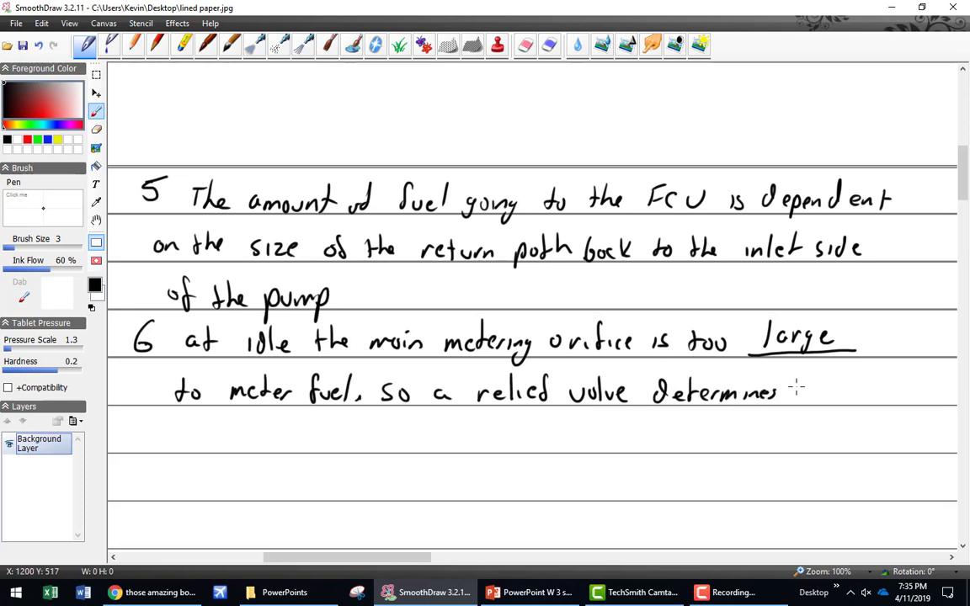
mouse_move(807, 386)
mouse_down()
mouse_move(808, 400)
mouse_move(932, 389)
mouse_up()
mouse_move(179, 438)
mouse_down()
mouse_move(277, 446)
mouse_move(515, 435)
mouse_move(568, 440)
mouse_move(569, 459)
mouse_move(580, 431)
mouse_move(581, 446)
mouse_move(617, 445)
mouse_move(616, 430)
mouse_up()
Undo the messy stroke after 'FC' and start sub-point a with 'this is'.
key(ctrl+z)
key(ctrl+z)
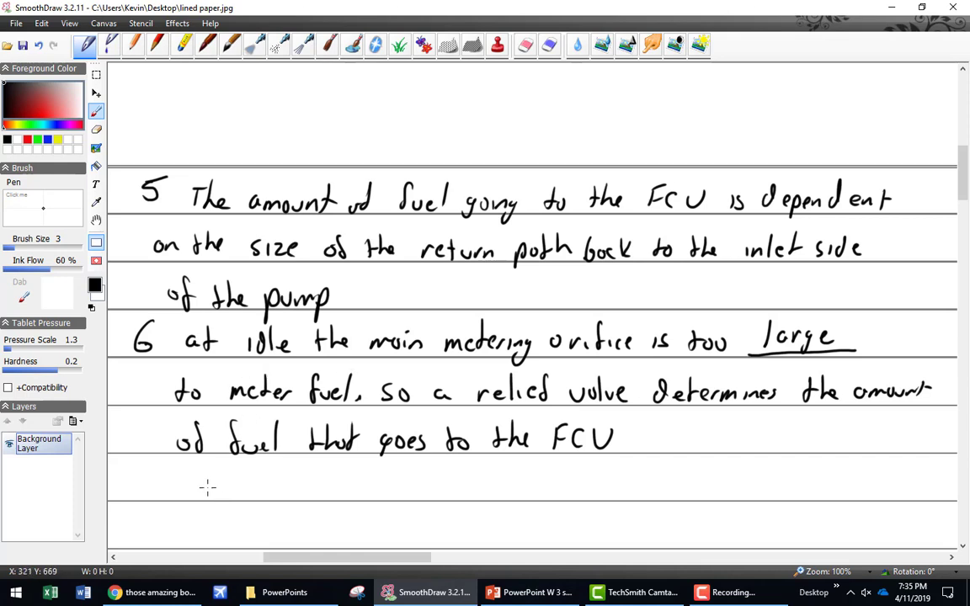
mouse_move(217, 488)
mouse_down()
mouse_move(221, 499)
mouse_move(256, 498)
mouse_up()
drag(249, 484, 291, 497)
mouse_move(293, 485)
mouse_down()
mouse_move(301, 487)
mouse_move(287, 495)
mouse_up()
mouse_move(305, 482)
mouse_down()
mouse_move(298, 495)
mouse_move(344, 495)
mouse_up()
mouse_move(376, 482)
mouse_down()
mouse_move(370, 495)
mouse_move(385, 495)
mouse_up()
drag(396, 484, 401, 495)
Continue with 'also known as the low pressure (or idle) adjustment'.
drag(415, 485, 449, 497)
mouse_move(459, 473)
mouse_down()
mouse_move(451, 487)
mouse_move(460, 497)
mouse_up()
mouse_move(464, 484)
mouse_down()
mouse_move(476, 496)
mouse_move(482, 486)
mouse_up()
mouse_move(492, 484)
mouse_down()
mouse_move(529, 497)
mouse_move(544, 487)
mouse_up()
mouse_move(557, 483)
mouse_down()
mouse_move(552, 497)
mouse_move(590, 497)
mouse_up()
mouse_move(584, 482)
mouse_down()
mouse_move(600, 480)
mouse_move(619, 496)
mouse_up()
drag(621, 489, 644, 497)
mouse_move(652, 487)
mouse_down()
mouse_move(684, 486)
mouse_move(709, 505)
mouse_move(737, 487)
mouse_move(779, 485)
mouse_move(829, 504)
mouse_move(900, 497)
mouse_move(913, 482)
mouse_move(924, 498)
mouse_up()
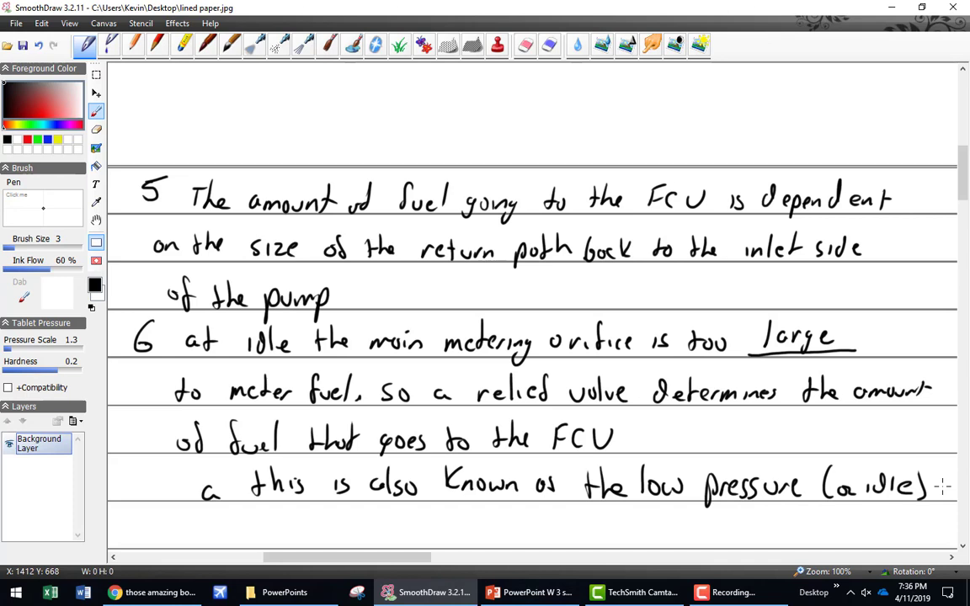
drag(257, 521, 258, 534)
mouse_move(278, 534)
mouse_down()
mouse_move(279, 510)
mouse_move(281, 541)
mouse_move(421, 517)
mouse_up()
Write item 7: at higher power the valve opens wider, so the main orifice meters fuel.
scroll(438, 508, down, 5)
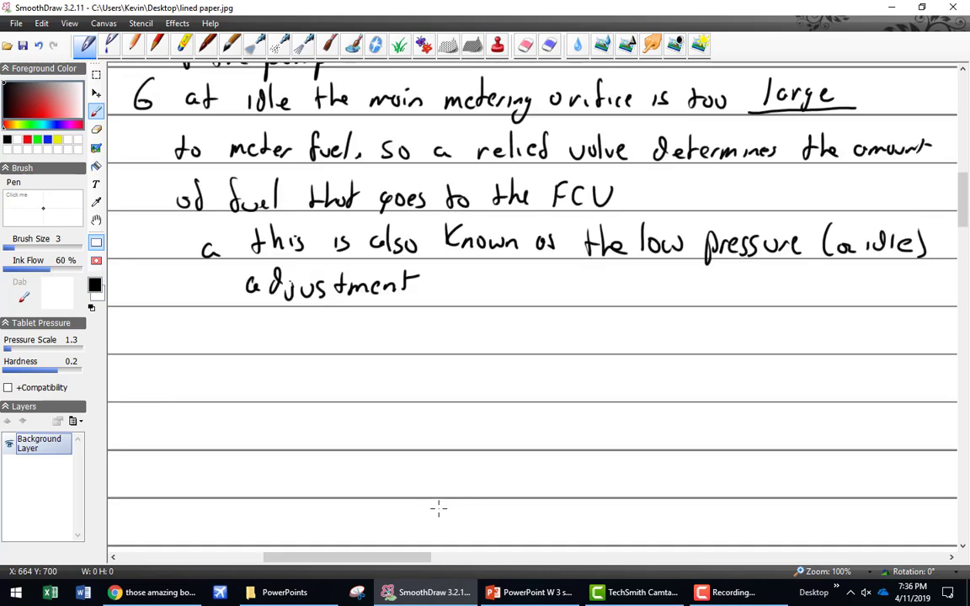
drag(130, 323, 131, 346)
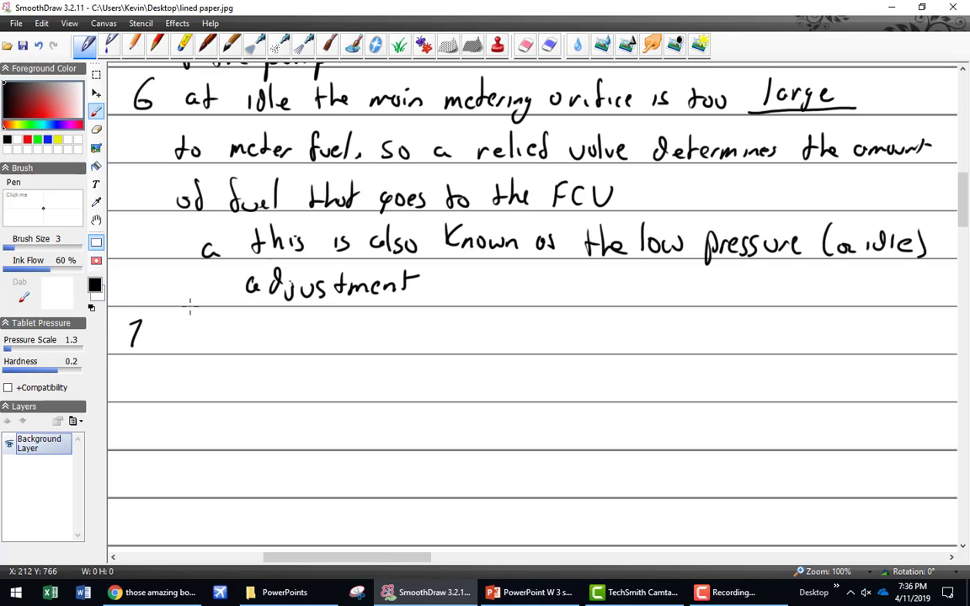
mouse_move(169, 342)
mouse_down()
mouse_move(225, 331)
mouse_move(249, 339)
mouse_move(250, 358)
mouse_move(281, 337)
mouse_move(333, 347)
mouse_move(443, 338)
mouse_move(448, 358)
mouse_move(477, 326)
mouse_move(513, 340)
mouse_move(595, 346)
mouse_move(589, 330)
mouse_move(611, 336)
mouse_move(634, 323)
mouse_move(665, 342)
mouse_move(729, 340)
mouse_up()
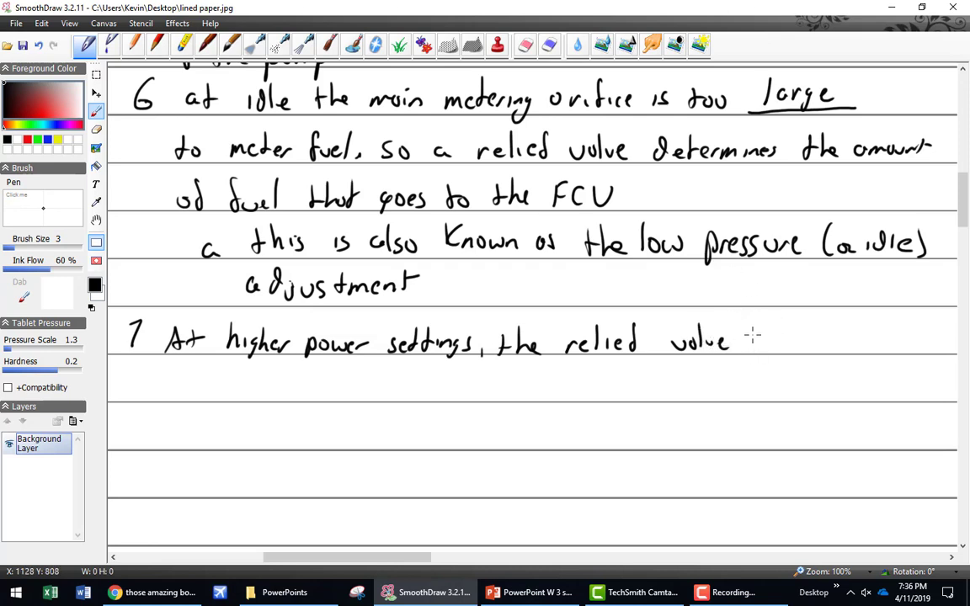
drag(762, 345, 840, 347)
mouse_move(134, 390)
mouse_down()
mouse_move(199, 399)
mouse_move(302, 386)
mouse_up()
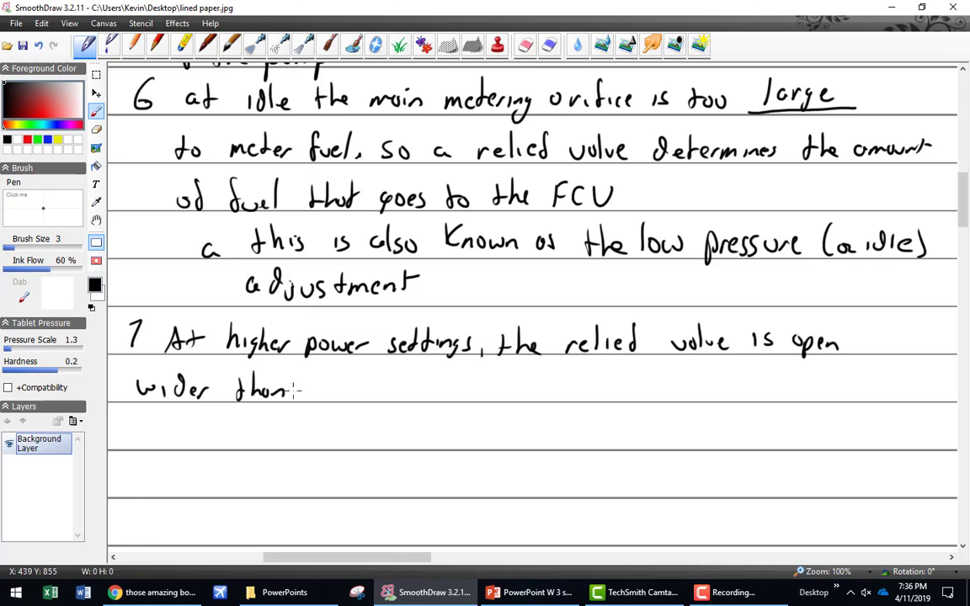
mouse_move(313, 384)
mouse_down()
mouse_move(554, 388)
mouse_move(574, 390)
mouse_move(574, 402)
mouse_move(640, 386)
mouse_move(723, 392)
mouse_up()
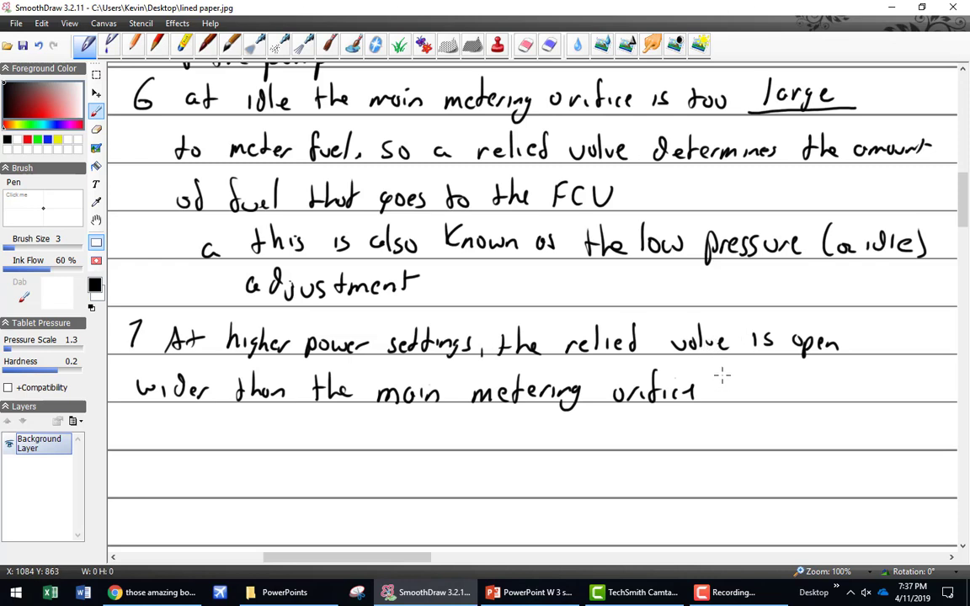
mouse_move(735, 393)
mouse_down()
mouse_move(812, 381)
mouse_move(888, 390)
mouse_move(900, 379)
mouse_up()
mouse_move(148, 435)
mouse_down()
mouse_move(528, 438)
mouse_move(620, 427)
mouse_up()
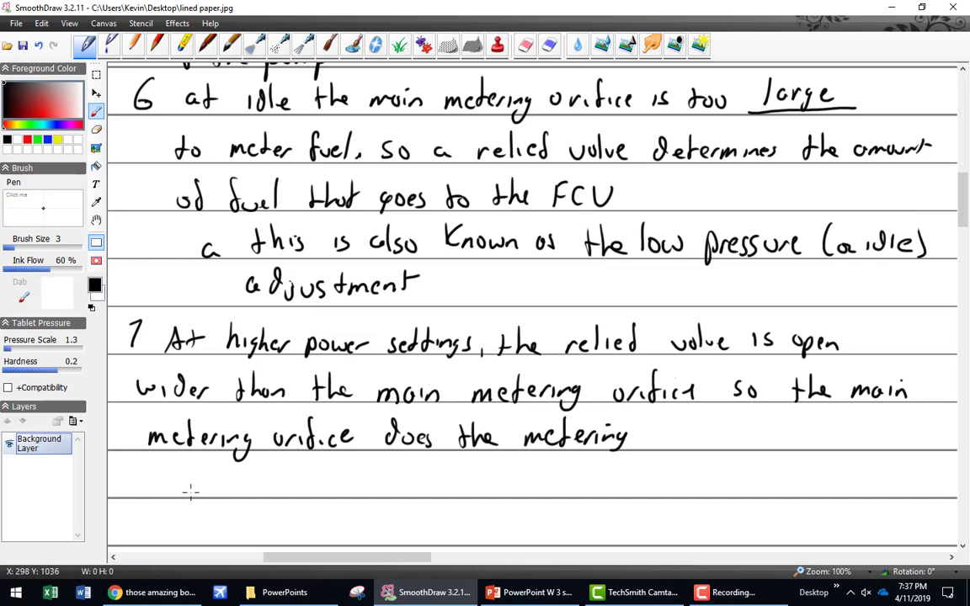
Add sub-point 'a this is the high end adjustment' under item 7.
mouse_move(198, 480)
mouse_down()
mouse_move(199, 489)
mouse_move(250, 463)
mouse_move(308, 499)
mouse_move(341, 482)
mouse_move(391, 495)
mouse_up()
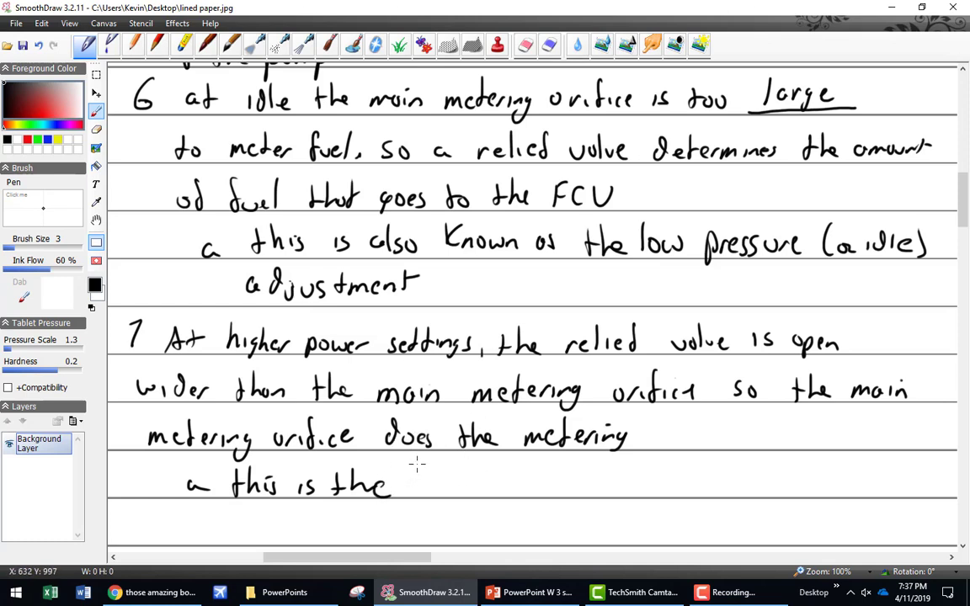
mouse_move(417, 464)
mouse_down()
mouse_move(435, 486)
mouse_move(476, 493)
mouse_move(557, 482)
mouse_up()
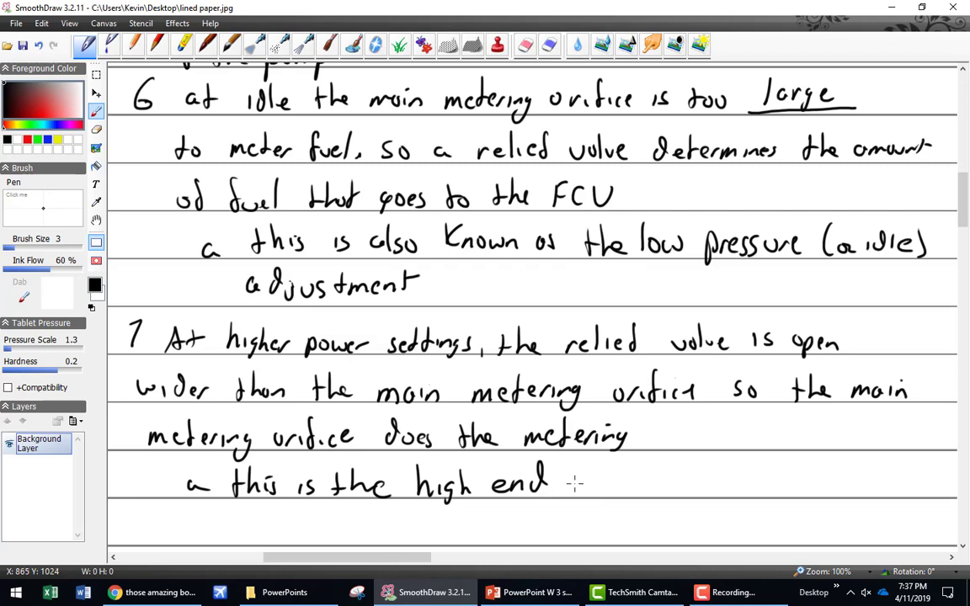
drag(576, 482, 726, 483)
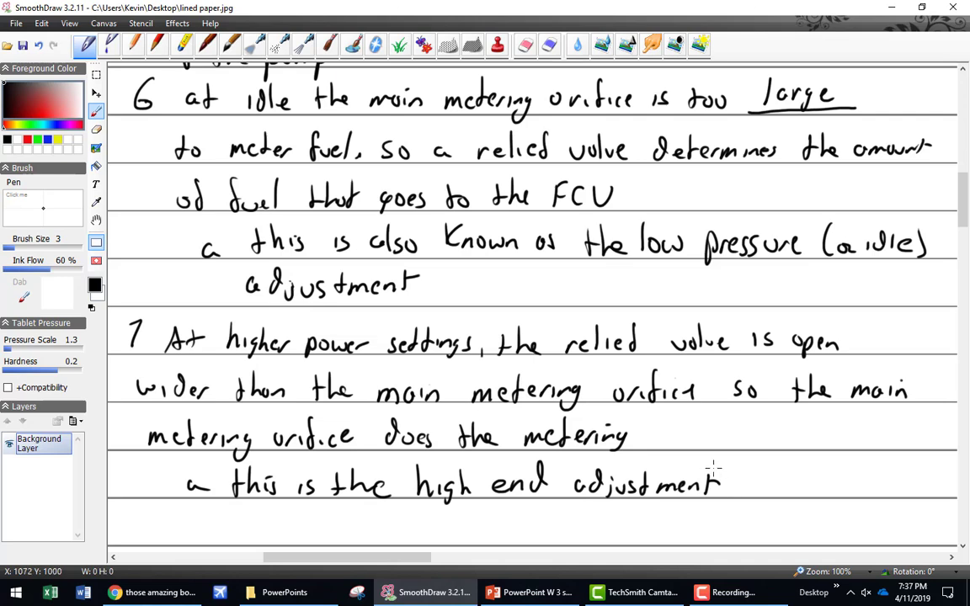
scroll(714, 468, down, 2)
Number note 8 and write 'Since the ... constant displacement pump, engine'.
scroll(713, 468, down, 2)
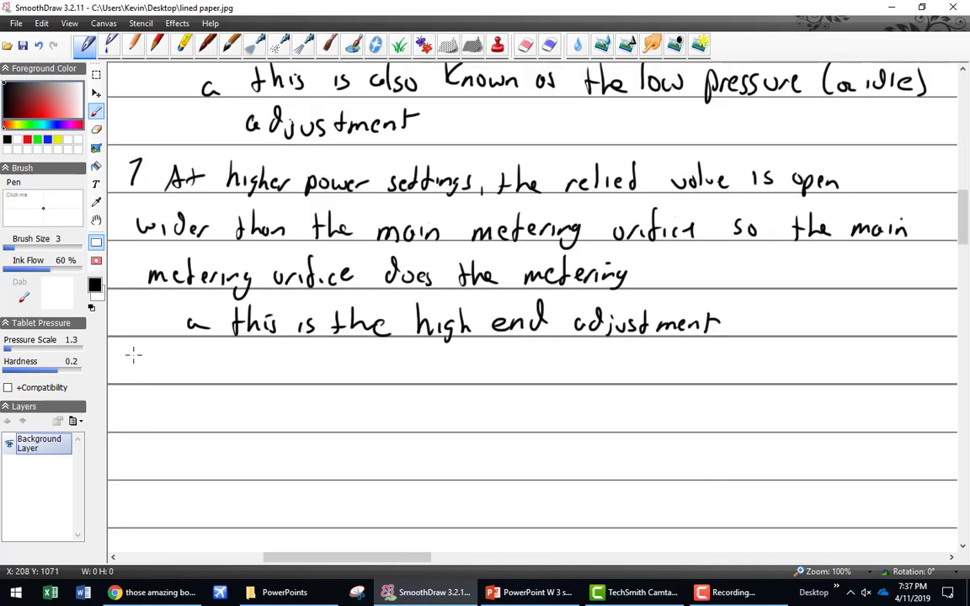
drag(131, 354, 145, 359)
mouse_move(188, 350)
mouse_down()
mouse_move(177, 375)
mouse_move(209, 361)
mouse_move(269, 381)
mouse_move(332, 377)
mouse_move(353, 394)
mouse_move(386, 373)
mouse_move(436, 366)
mouse_move(501, 383)
mouse_move(524, 364)
mouse_move(769, 377)
mouse_up()
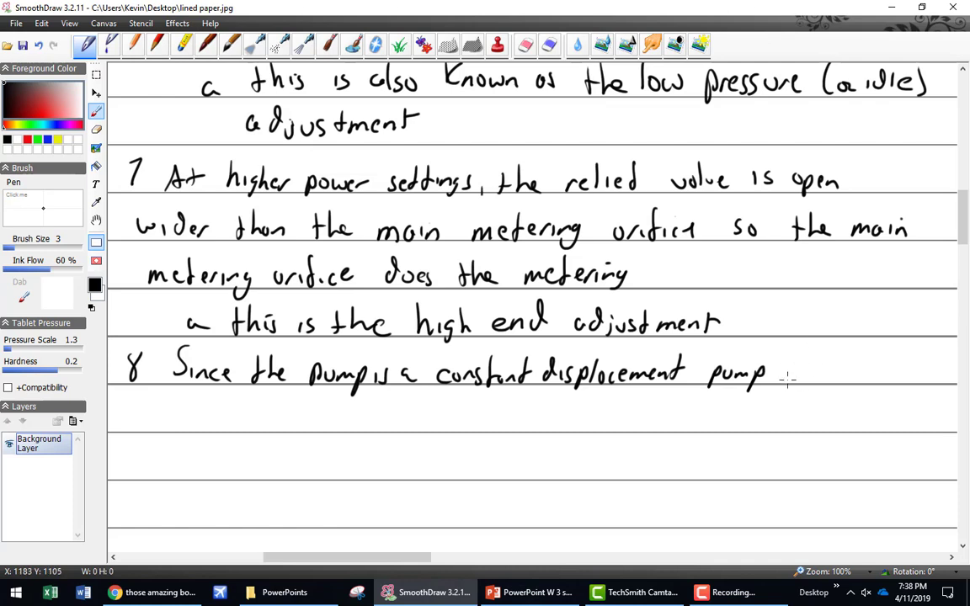
drag(784, 379, 884, 376)
click(870, 355)
Continue note 8 with 'speed affects the amount of fuel pumped'.
mouse_move(181, 416)
mouse_down()
mouse_move(227, 424)
mouse_move(242, 406)
mouse_up()
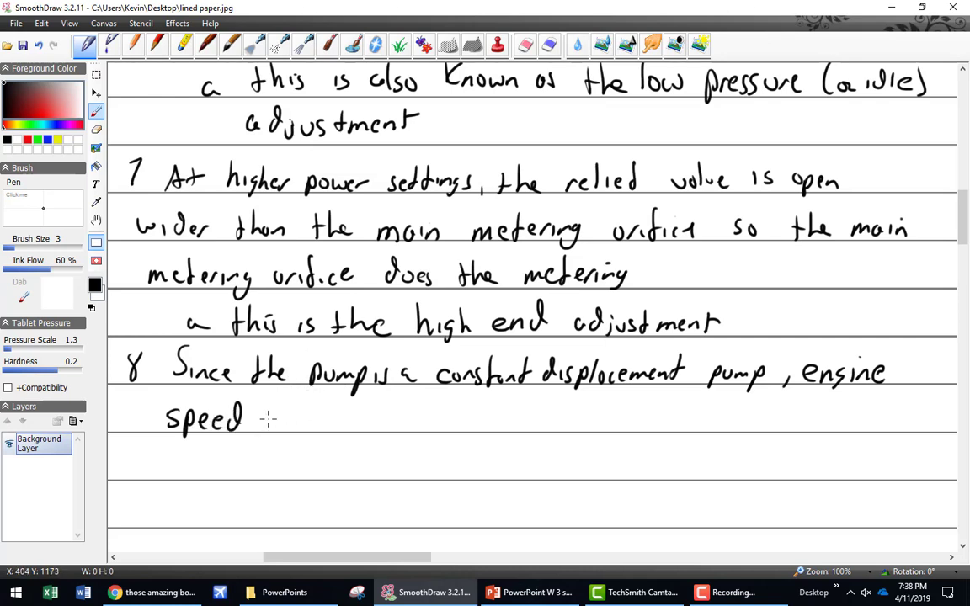
mouse_move(275, 415)
mouse_down()
mouse_move(277, 424)
mouse_move(289, 414)
mouse_move(358, 414)
mouse_move(355, 425)
mouse_move(394, 428)
mouse_up()
drag(389, 415, 401, 414)
drag(406, 408, 426, 428)
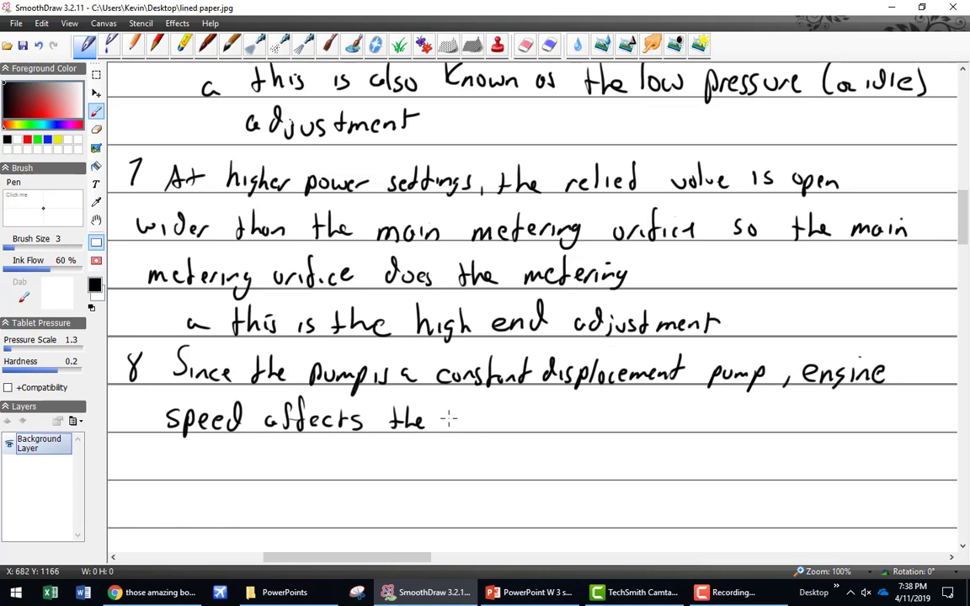
mouse_move(452, 415)
mouse_down()
mouse_move(455, 428)
mouse_move(487, 428)
mouse_move(493, 416)
mouse_up()
drag(502, 415, 525, 428)
drag(529, 410, 529, 428)
mouse_move(523, 416)
mouse_down()
mouse_move(733, 427)
mouse_move(742, 402)
mouse_up()
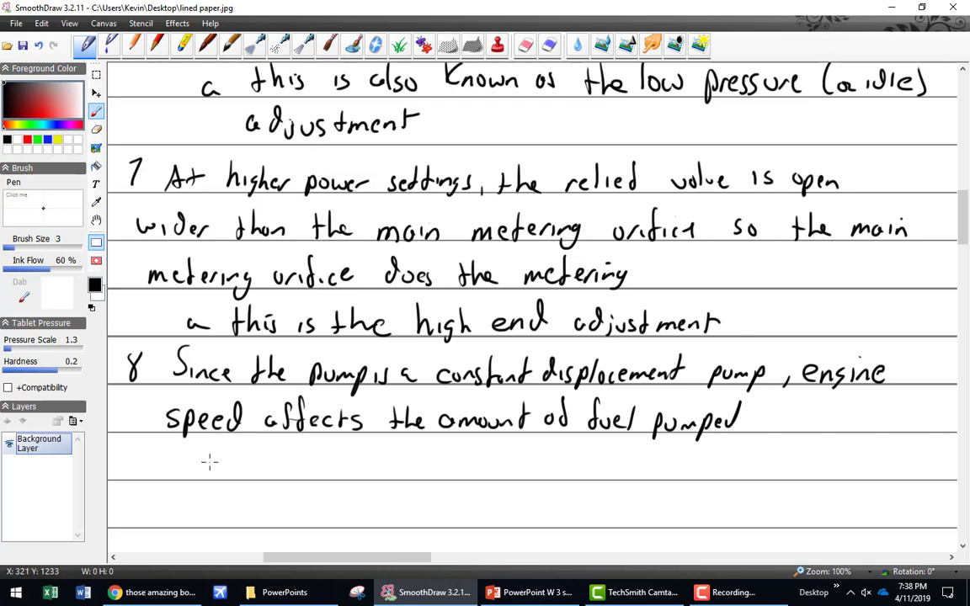
Add sub-point 'a High RPM = MORE FUEL' under note 8.
mouse_move(219, 461)
mouse_down()
mouse_move(246, 477)
mouse_move(266, 463)
mouse_up()
drag(267, 453, 286, 482)
drag(291, 453, 338, 478)
mouse_move(337, 455)
mouse_down()
mouse_move(364, 480)
mouse_move(414, 464)
mouse_up()
mouse_move(403, 472)
mouse_down()
mouse_move(503, 459)
mouse_move(548, 475)
mouse_up()
drag(547, 456, 586, 456)
mouse_move(592, 456)
mouse_down()
mouse_move(603, 472)
mouse_move(601, 464)
mouse_move(624, 472)
mouse_up()
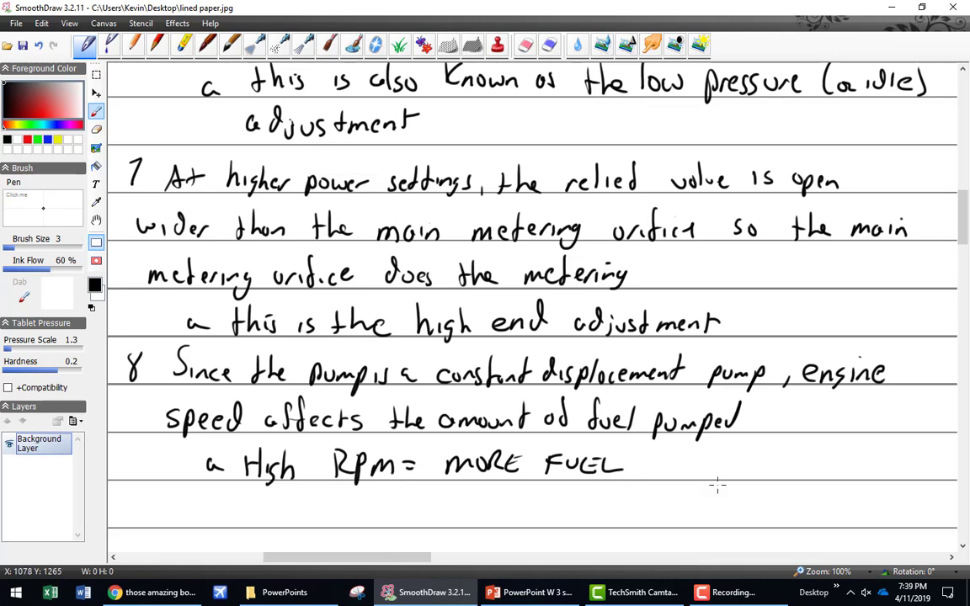
Write note 9 'The pump has 2 adjustments' with sub-point a: low pressure relief valve, Low RPM.
scroll(716, 484, down, 2)
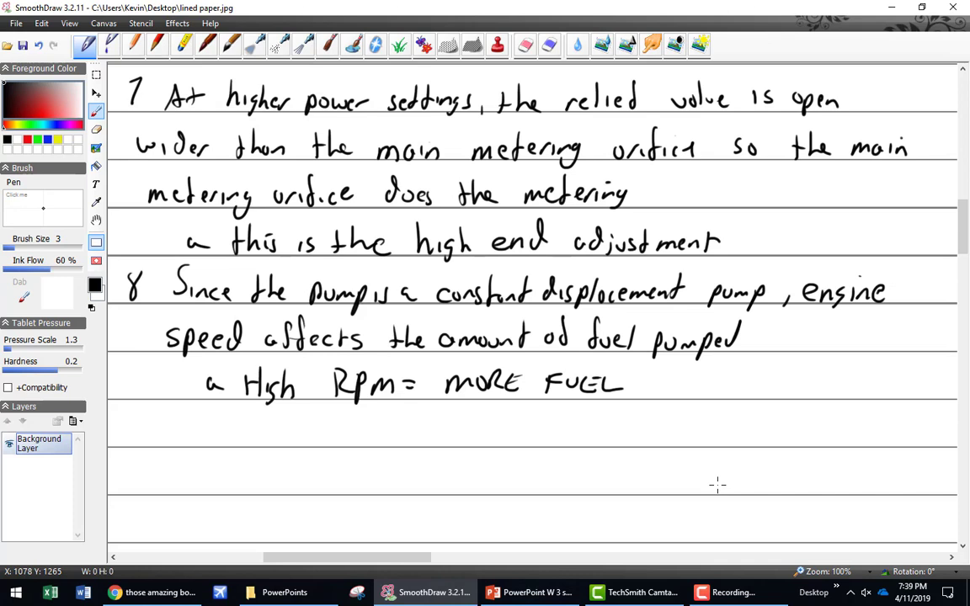
mouse_move(145, 413)
mouse_down()
mouse_move(144, 433)
mouse_move(336, 431)
mouse_move(390, 419)
mouse_move(438, 442)
mouse_move(476, 425)
mouse_move(561, 428)
mouse_move(597, 412)
mouse_move(610, 438)
mouse_up()
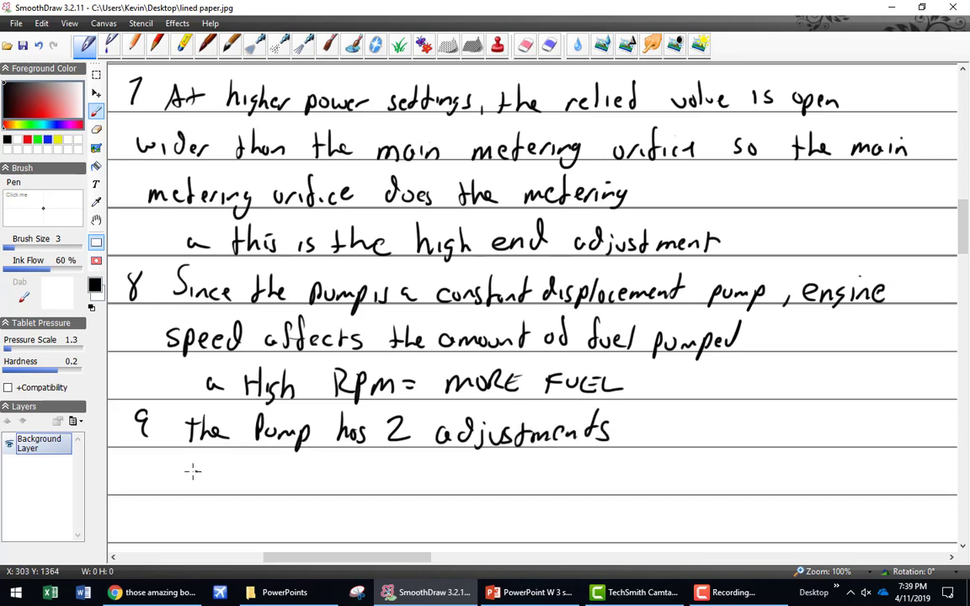
mouse_move(207, 471)
mouse_down()
mouse_move(210, 486)
mouse_move(290, 476)
mouse_move(313, 488)
mouse_move(352, 478)
mouse_move(512, 487)
mouse_up()
mouse_move(588, 482)
mouse_down()
mouse_move(576, 481)
mouse_move(632, 477)
mouse_up()
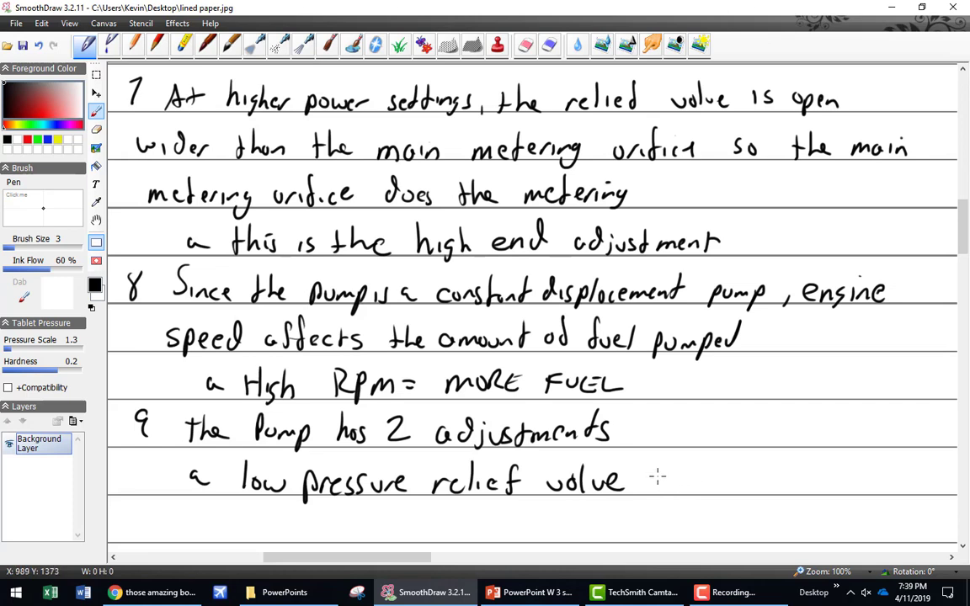
drag(658, 477, 801, 474)
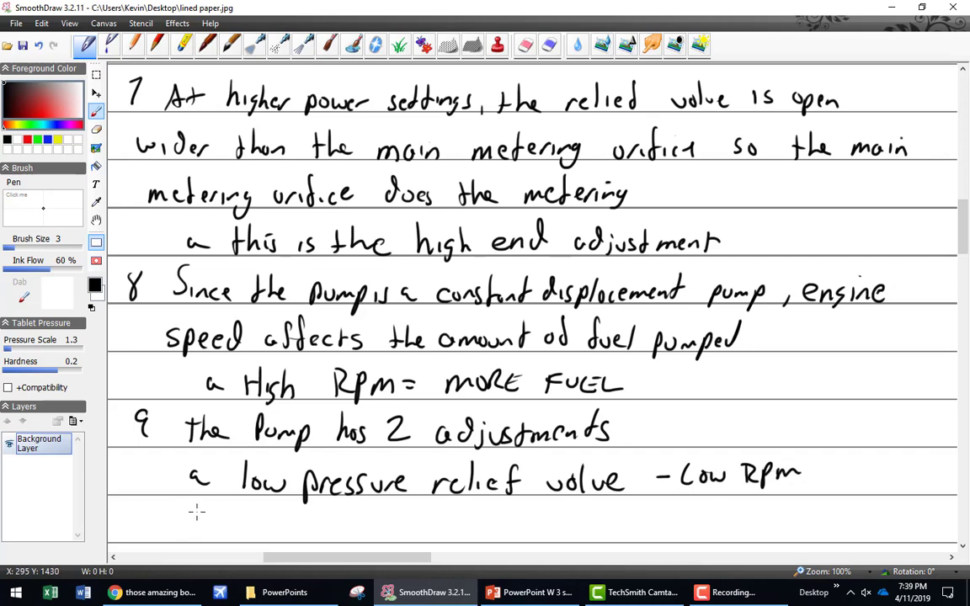
Add sub-point b: high end adjustable orifice, High RPM.
mouse_move(198, 510)
mouse_down()
mouse_move(207, 524)
mouse_move(368, 532)
mouse_up()
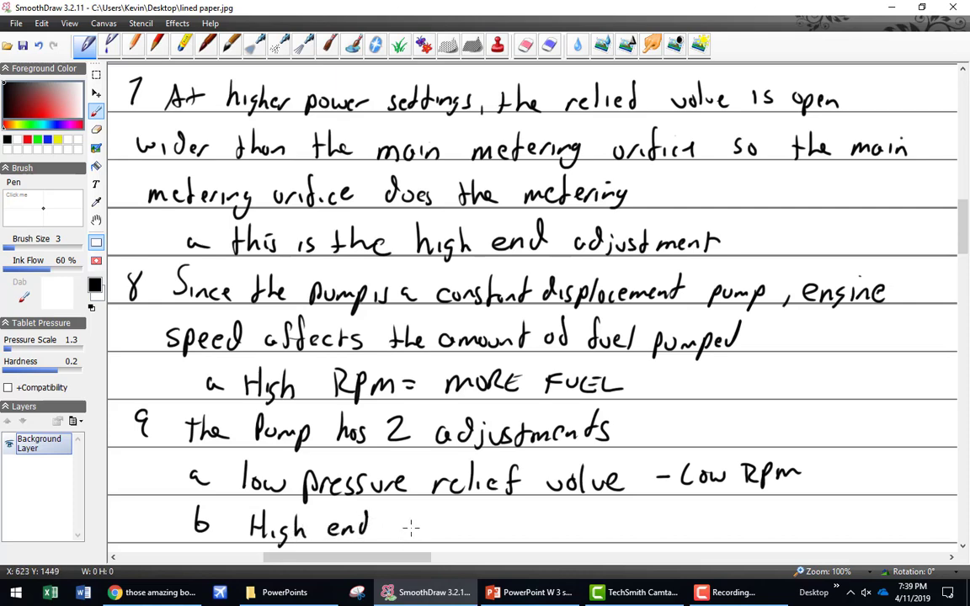
scroll(411, 528, down, 1)
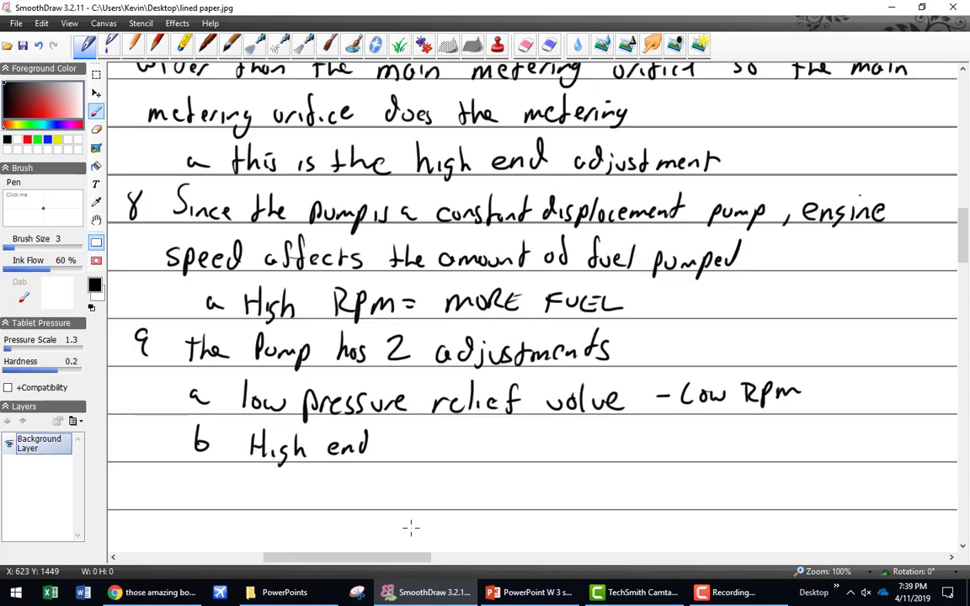
mouse_move(394, 452)
mouse_down()
mouse_move(467, 453)
mouse_move(472, 441)
mouse_move(485, 453)
mouse_move(568, 453)
mouse_move(591, 442)
mouse_move(620, 458)
mouse_up()
mouse_move(627, 454)
mouse_down()
mouse_move(720, 451)
mouse_move(712, 447)
mouse_move(739, 433)
mouse_move(747, 455)
mouse_move(834, 451)
mouse_up()
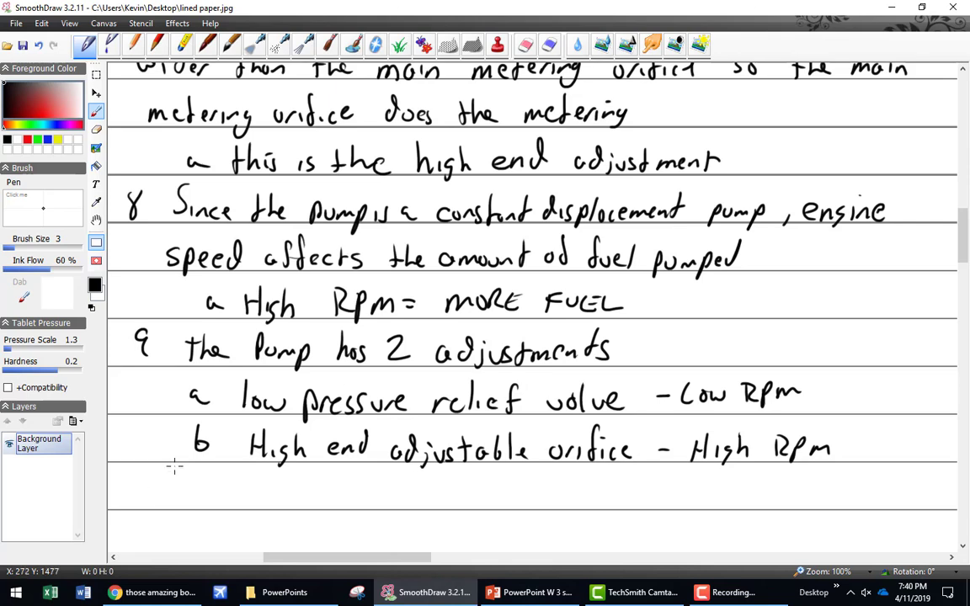
scroll(174, 466, down, 2)
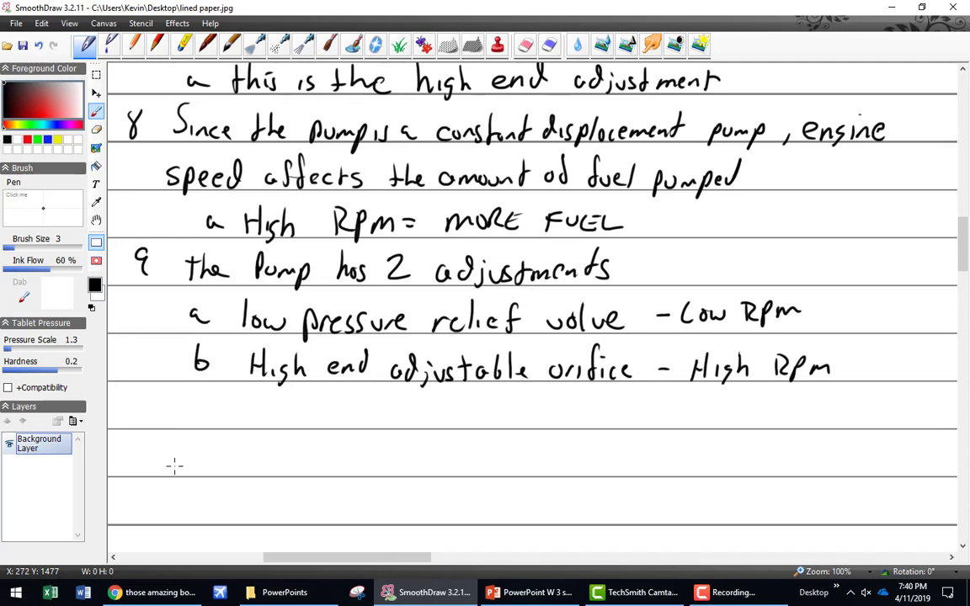
Start note 10: 'Pump provides more fuel than engine uses so'.
scroll(174, 466, down, 2)
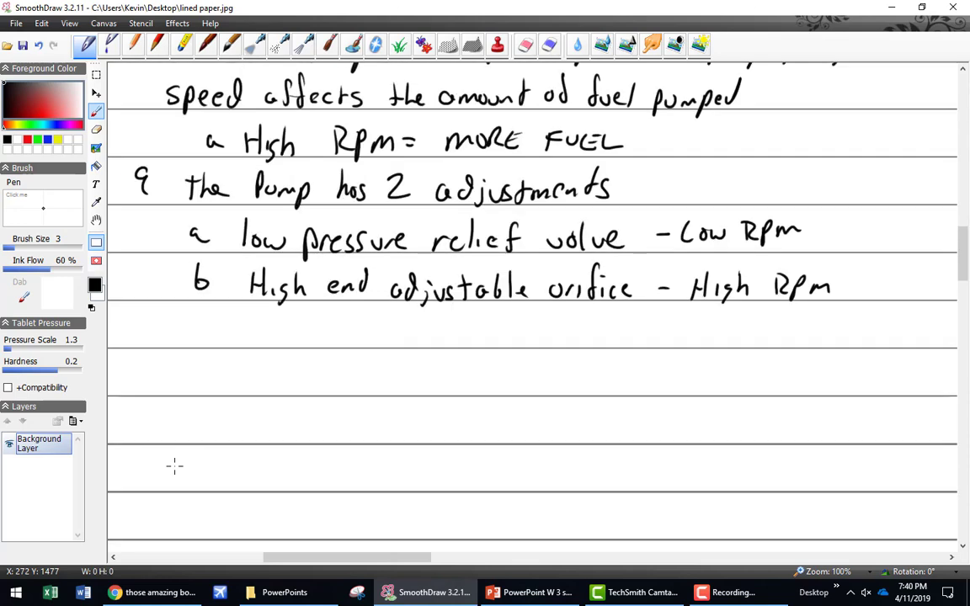
drag(128, 321, 129, 340)
mouse_move(149, 321)
mouse_down()
mouse_move(198, 346)
mouse_move(199, 333)
mouse_up()
drag(213, 324, 248, 342)
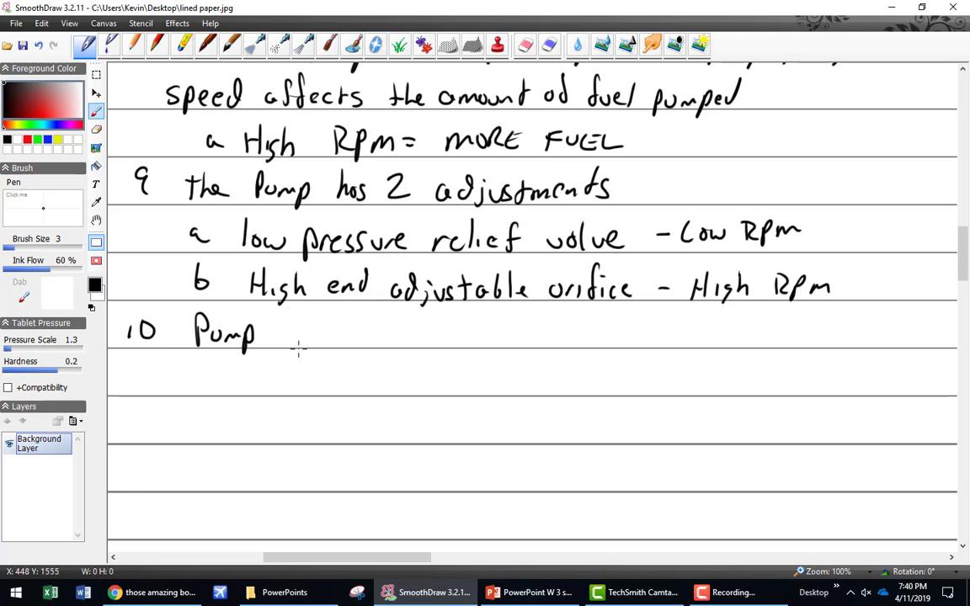
mouse_move(286, 328)
mouse_down()
mouse_move(287, 350)
mouse_move(291, 341)
mouse_up()
mouse_move(307, 331)
mouse_down()
mouse_move(308, 343)
mouse_move(318, 330)
mouse_up()
mouse_move(327, 331)
mouse_down()
mouse_move(325, 341)
mouse_move(442, 341)
mouse_up()
mouse_move(444, 341)
mouse_down()
mouse_move(455, 334)
mouse_move(483, 347)
mouse_up()
drag(495, 334, 522, 340)
mouse_move(529, 323)
mouse_down()
mouse_move(532, 344)
mouse_move(566, 345)
mouse_up()
mouse_move(561, 335)
mouse_down()
mouse_move(578, 330)
mouse_move(601, 344)
mouse_up()
drag(606, 335, 793, 342)
mouse_move(845, 328)
mouse_down()
mouse_move(836, 340)
mouse_move(854, 331)
mouse_up()
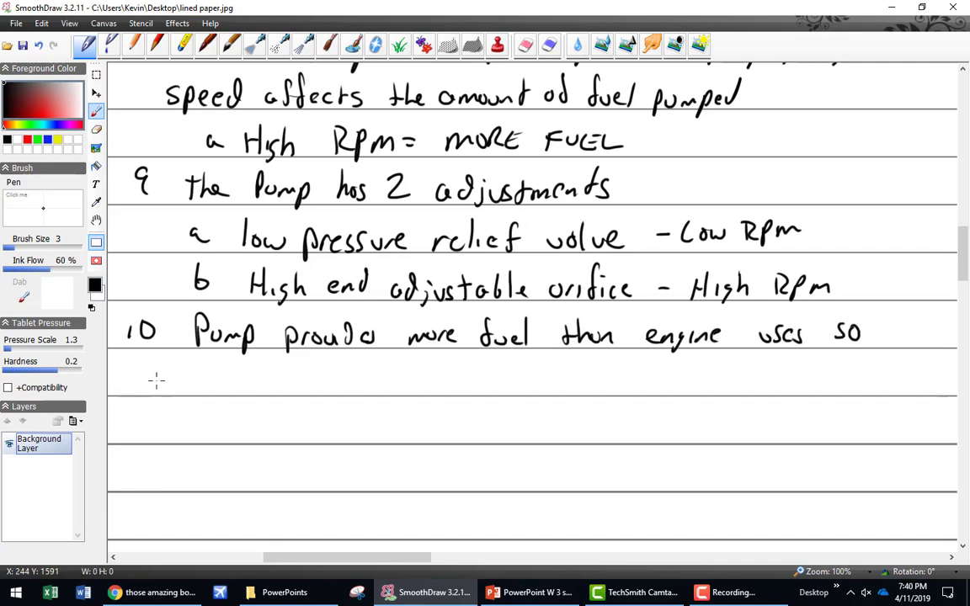
Finish note 10 on the next line with 'return line is necessary.'.
mouse_move(157, 379)
mouse_down()
mouse_move(160, 390)
mouse_move(200, 379)
mouse_up()
drag(203, 384, 222, 389)
drag(216, 381, 226, 380)
drag(228, 379, 252, 385)
drag(254, 381, 263, 387)
drag(321, 374, 326, 389)
drag(328, 383, 336, 387)
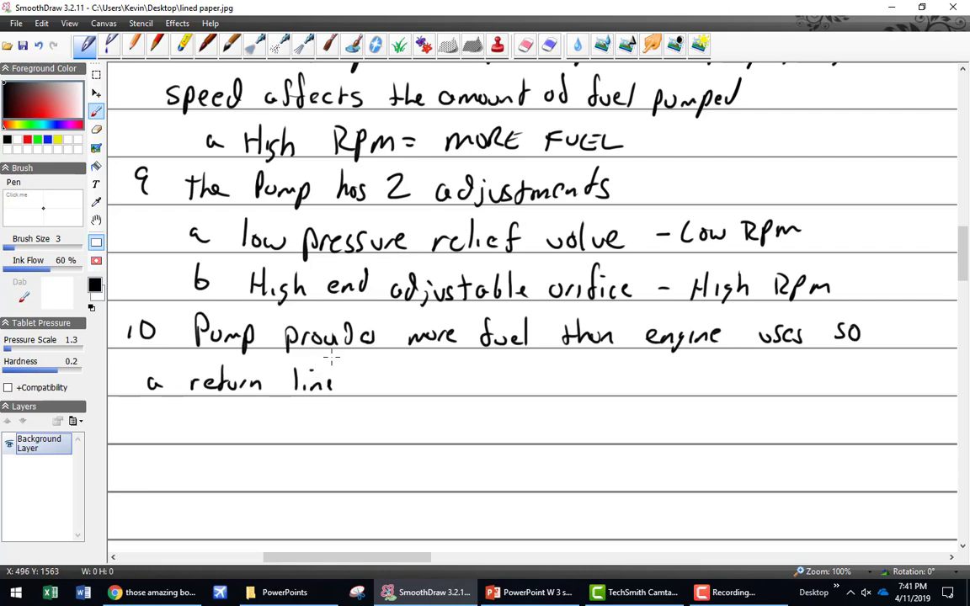
drag(364, 373, 365, 387)
mouse_move(376, 377)
mouse_down()
mouse_move(370, 389)
mouse_move(426, 389)
mouse_up()
drag(428, 384, 447, 389)
drag(456, 384, 528, 392)
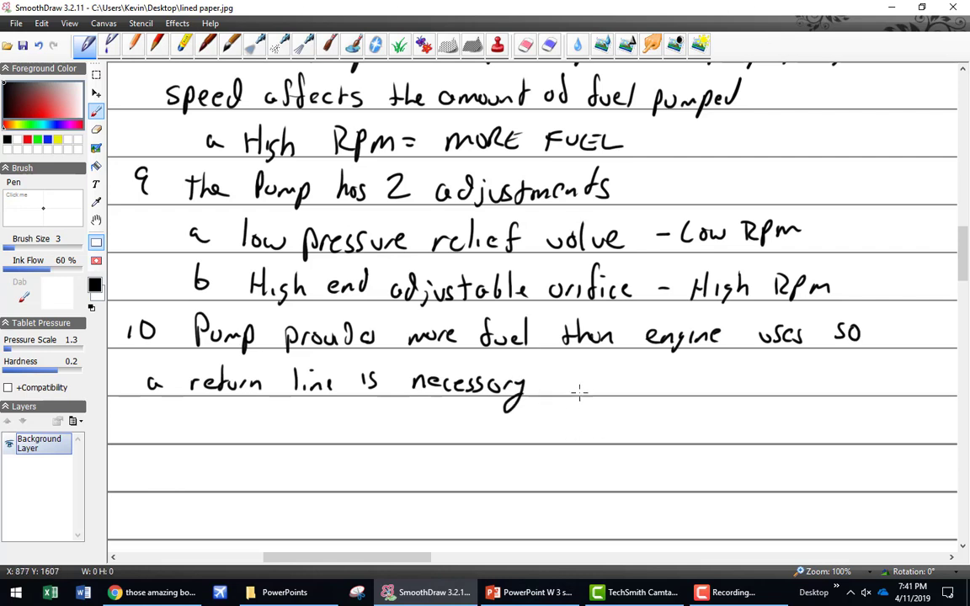
click(527, 389)
Number note 11 and write 'Integral check valve allows boost'.
drag(128, 418, 124, 438)
mouse_move(146, 418)
mouse_down()
mouse_move(143, 438)
mouse_move(221, 419)
mouse_up()
mouse_move(206, 419)
mouse_down()
mouse_move(205, 442)
mouse_move(218, 440)
mouse_up()
drag(223, 429, 245, 439)
mouse_move(237, 428)
mouse_down()
mouse_move(257, 427)
mouse_move(283, 450)
mouse_move(310, 428)
mouse_move(326, 439)
mouse_up()
mouse_move(330, 418)
mouse_down()
mouse_move(331, 439)
mouse_move(375, 439)
mouse_up()
mouse_move(380, 416)
mouse_down()
mouse_move(394, 439)
mouse_move(420, 439)
mouse_up()
mouse_move(426, 416)
mouse_down()
mouse_move(438, 434)
mouse_move(572, 439)
mouse_up()
mouse_move(585, 416)
mouse_down()
mouse_move(583, 439)
mouse_move(593, 431)
mouse_up()
mouse_move(604, 424)
mouse_down()
mouse_move(618, 425)
mouse_move(621, 438)
mouse_move(689, 432)
mouse_up()
drag(702, 430, 710, 441)
drag(723, 421, 723, 441)
mouse_move(717, 430)
mouse_down()
mouse_move(842, 437)
mouse_move(850, 424)
mouse_up()
Complete note 11 with 'to bypass the engine driven pump.'.
drag(859, 424, 859, 425)
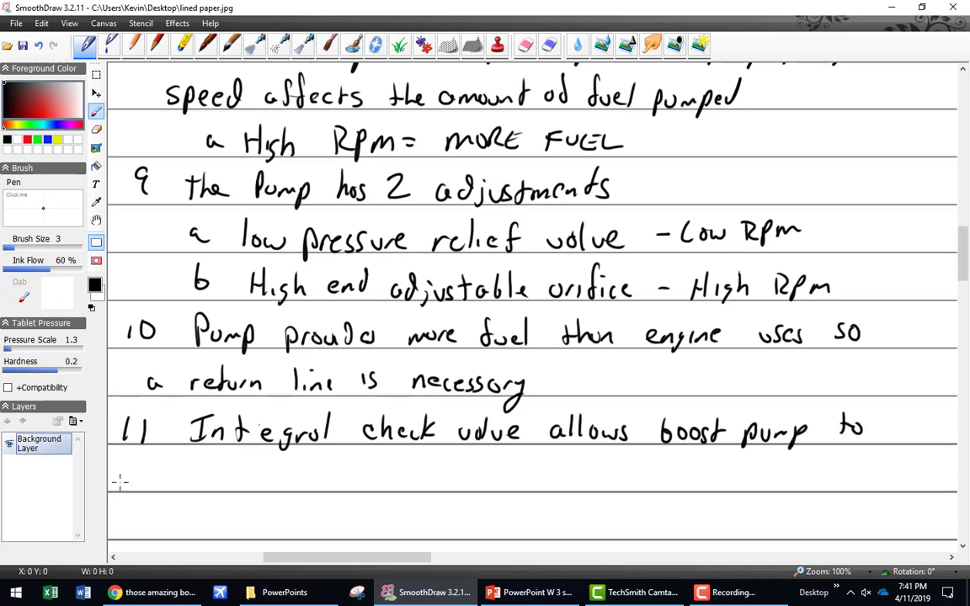
drag(154, 473, 156, 487)
mouse_move(162, 474)
mouse_down()
mouse_move(173, 495)
mouse_move(200, 485)
mouse_up()
mouse_move(215, 474)
mouse_down()
mouse_move(212, 487)
mouse_move(257, 489)
mouse_up()
drag(253, 479, 288, 488)
mouse_move(291, 480)
mouse_down()
mouse_move(363, 474)
mouse_move(372, 496)
mouse_move(403, 479)
mouse_move(600, 474)
mouse_up()
click(608, 480)
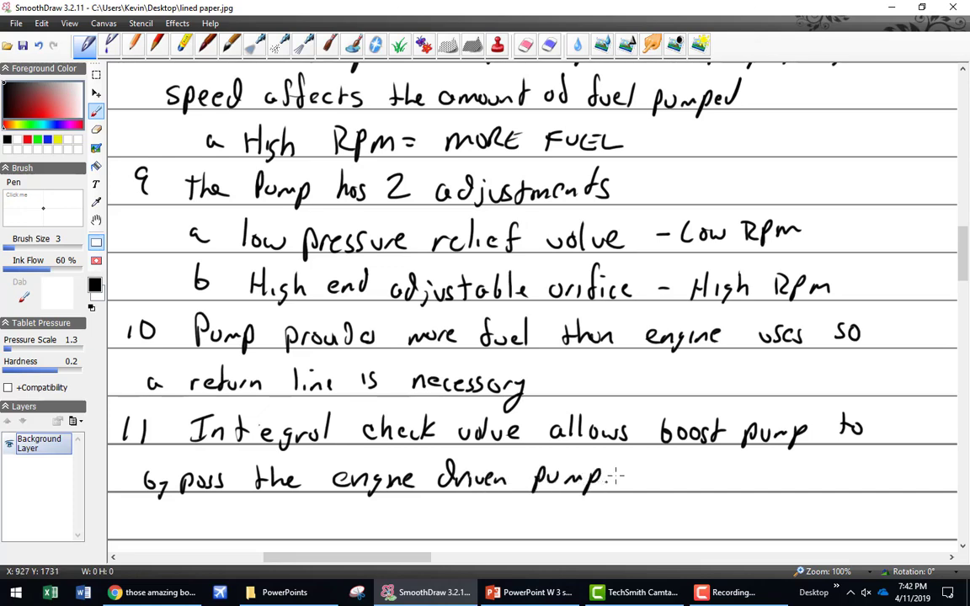
Write sub-point a 'For Starting' and begin sub-point b with 'in case the'.
scroll(616, 477, down, 3)
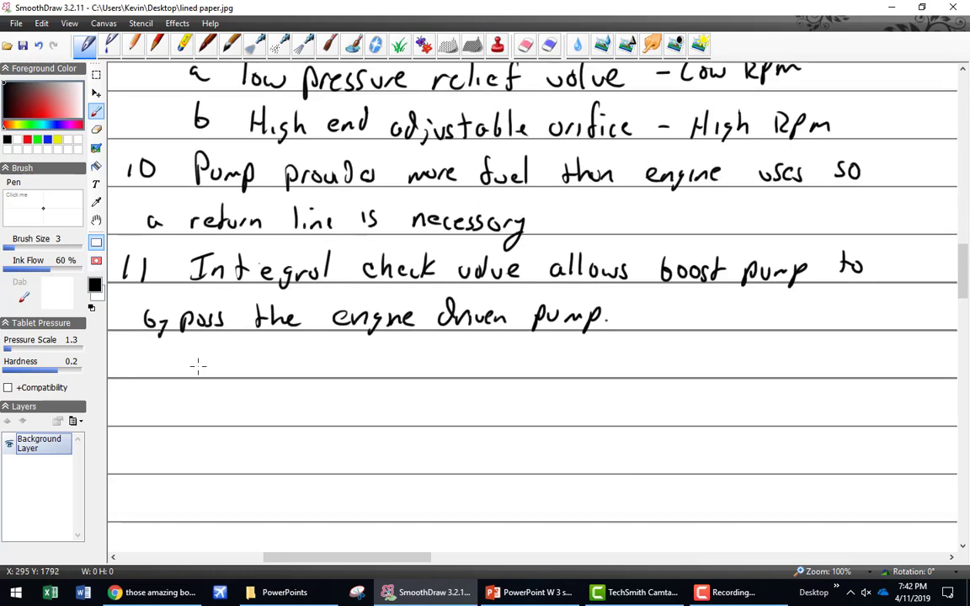
mouse_move(222, 359)
mouse_down()
mouse_move(224, 371)
mouse_move(335, 354)
mouse_move(368, 364)
mouse_move(385, 351)
mouse_move(427, 366)
mouse_move(407, 355)
mouse_up()
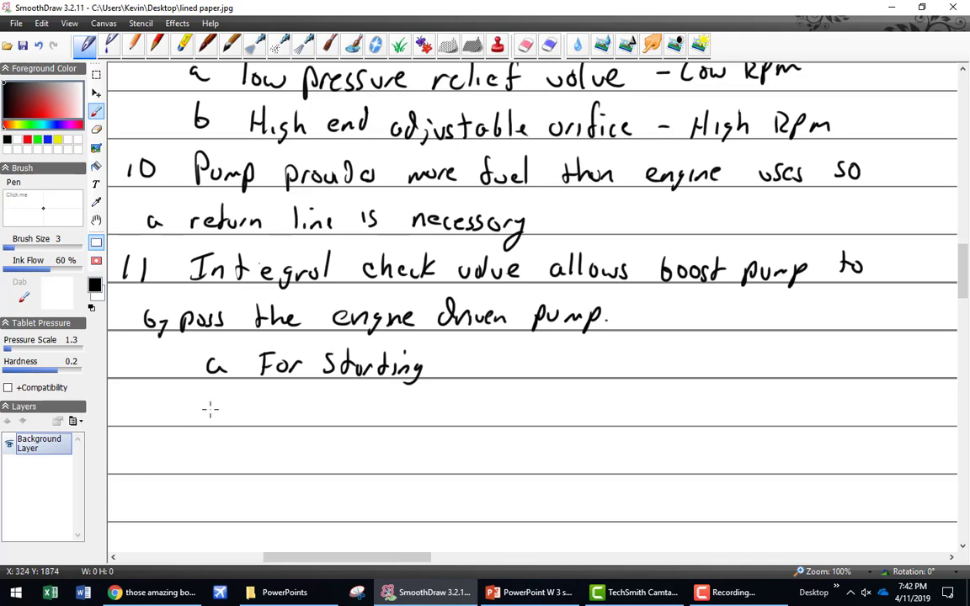
drag(211, 396, 209, 421)
mouse_move(251, 405)
mouse_down()
mouse_move(253, 420)
mouse_move(297, 418)
mouse_up()
mouse_move(312, 410)
mouse_down()
mouse_move(324, 410)
mouse_move(318, 419)
mouse_up()
mouse_move(329, 408)
mouse_down()
mouse_move(321, 418)
mouse_move(374, 418)
mouse_up()
drag(371, 411, 380, 409)
mouse_move(385, 405)
mouse_down()
mouse_move(395, 418)
mouse_move(440, 421)
mouse_up()
Finish sub-point b with 'engine driven pump fails' and label a nested sub-point a.
mouse_move(443, 412)
mouse_down()
mouse_move(459, 430)
mouse_move(471, 421)
mouse_up()
drag(474, 413, 531, 419)
mouse_move(543, 403)
mouse_down()
mouse_move(546, 421)
mouse_move(560, 412)
mouse_up()
mouse_move(563, 412)
mouse_down()
mouse_move(565, 421)
mouse_move(579, 414)
mouse_up()
drag(581, 417, 653, 420)
mouse_move(657, 420)
mouse_down()
mouse_move(662, 410)
mouse_move(715, 426)
mouse_up()
drag(730, 415, 743, 422)
drag(747, 401, 755, 425)
drag(752, 397, 752, 400)
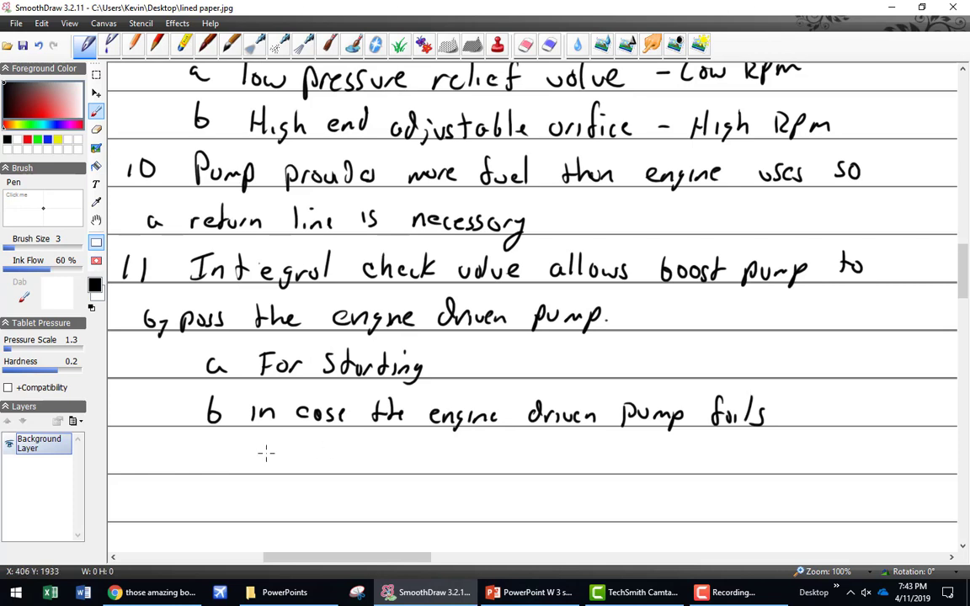
mouse_move(274, 455)
mouse_down()
mouse_move(262, 459)
mouse_move(278, 470)
mouse_up()
Handwrite 'Due to design, engine will only operate at about 75% power with boost pump' under b.
mouse_move(306, 448)
mouse_down()
mouse_move(307, 467)
mouse_move(330, 458)
mouse_move(403, 458)
mouse_move(462, 472)
mouse_move(481, 460)
mouse_move(496, 471)
mouse_move(539, 459)
mouse_move(868, 457)
mouse_up()
mouse_move(260, 520)
mouse_down()
mouse_move(267, 508)
mouse_move(352, 500)
mouse_move(459, 513)
mouse_move(625, 508)
mouse_move(645, 497)
mouse_move(731, 506)
mouse_up()
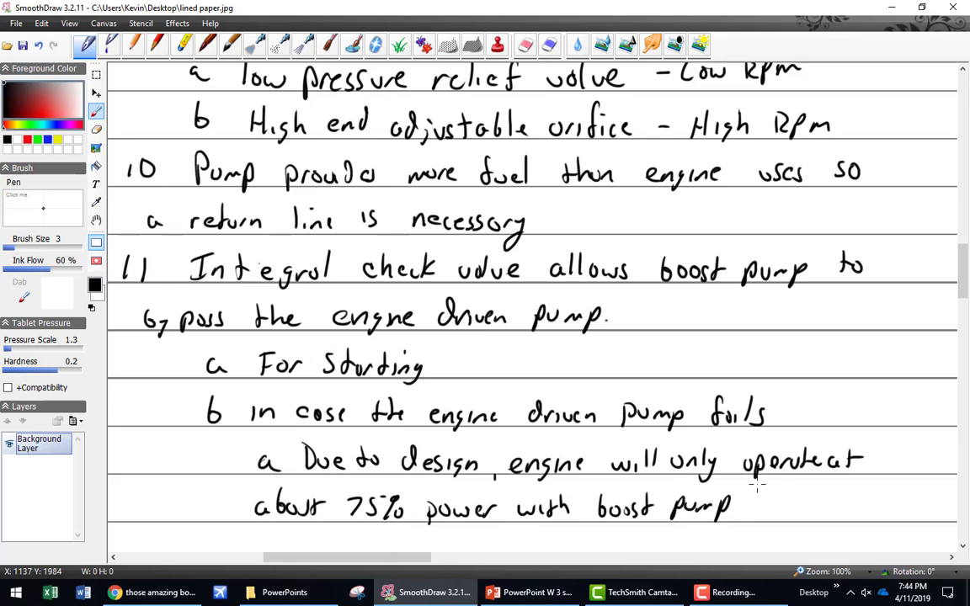
scroll(757, 482, down, 2)
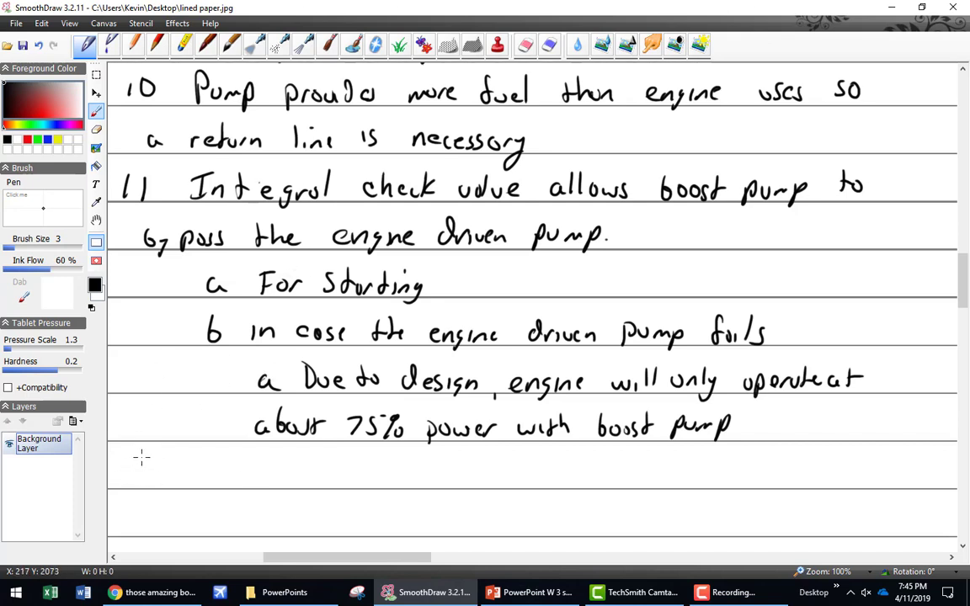
Hide the left panel and handwrite heading 'd Fuel Control Unit'.
click(68, 24)
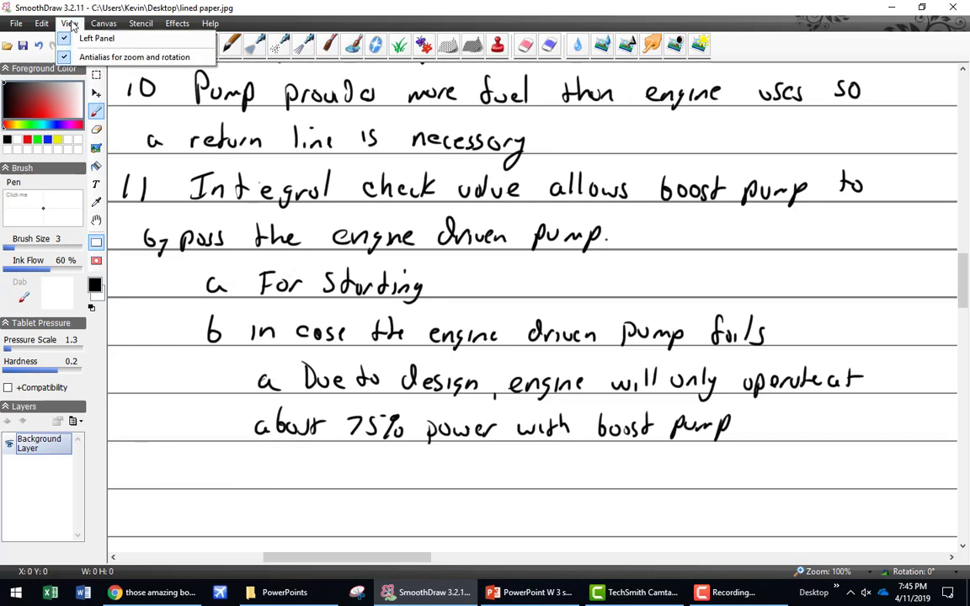
click(93, 39)
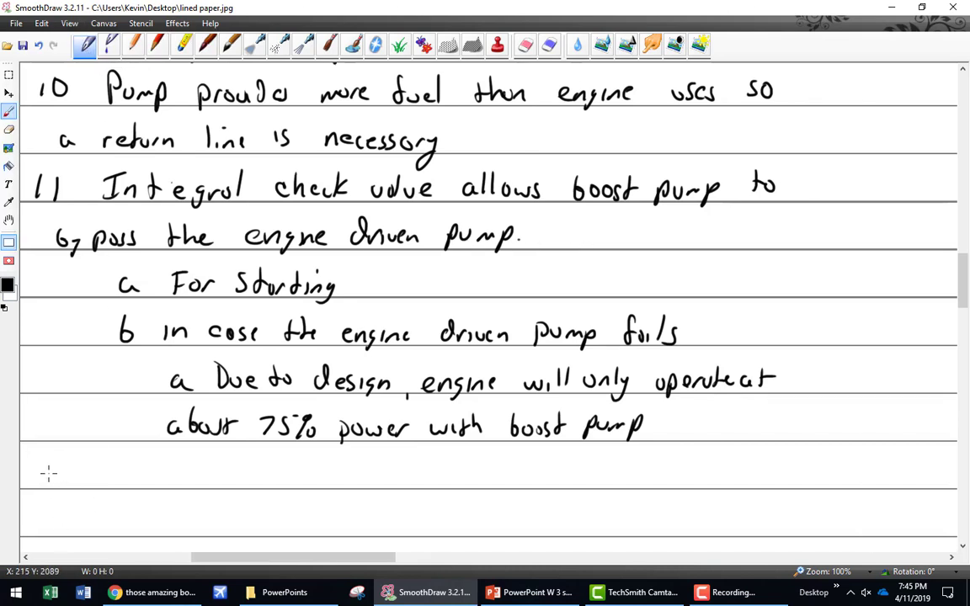
drag(45, 472, 45, 483)
mouse_move(92, 455)
mouse_down()
mouse_move(72, 484)
mouse_move(108, 483)
mouse_up()
drag(111, 476, 122, 482)
mouse_move(129, 453)
mouse_down()
mouse_move(131, 484)
mouse_move(169, 484)
mouse_up()
drag(177, 472, 206, 484)
mouse_move(212, 459)
mouse_down()
mouse_move(218, 473)
mouse_move(244, 477)
mouse_up()
mouse_move(255, 453)
mouse_down()
mouse_move(251, 483)
mouse_move(304, 465)
mouse_move(341, 482)
mouse_up()
drag(355, 460, 354, 483)
drag(348, 472, 354, 473)
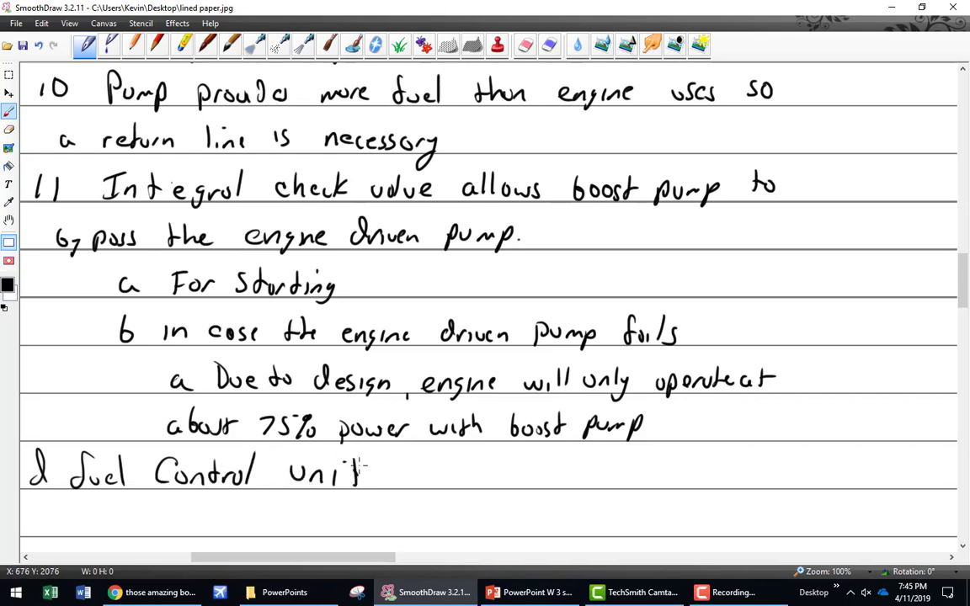
Insert 'Air' into the heading, label sub-point i, and bring up PowerPoint.
scroll(407, 446, down, 3)
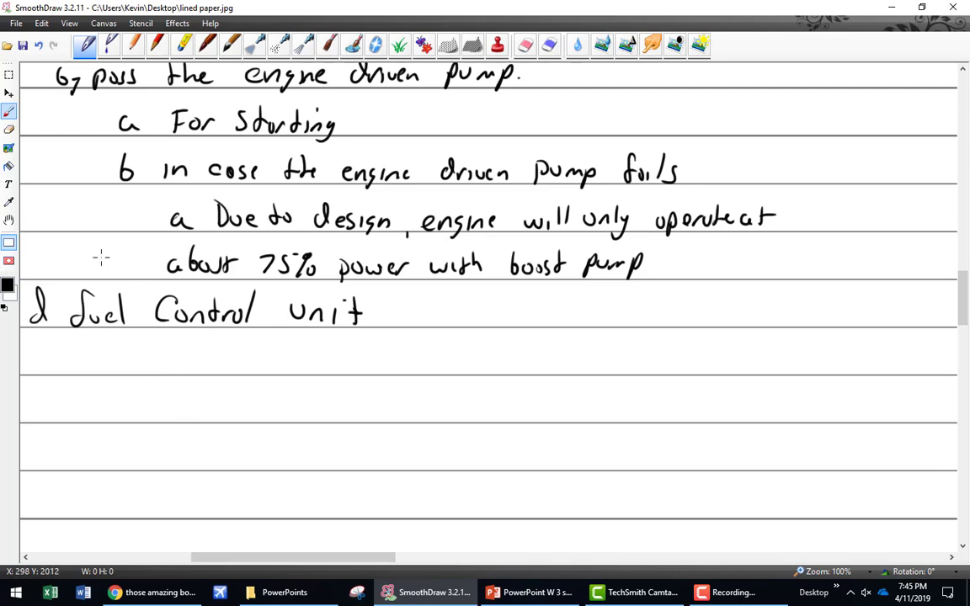
mouse_move(132, 296)
mouse_down()
mouse_move(146, 283)
mouse_move(161, 287)
mouse_up()
drag(87, 357, 97, 368)
click(91, 353)
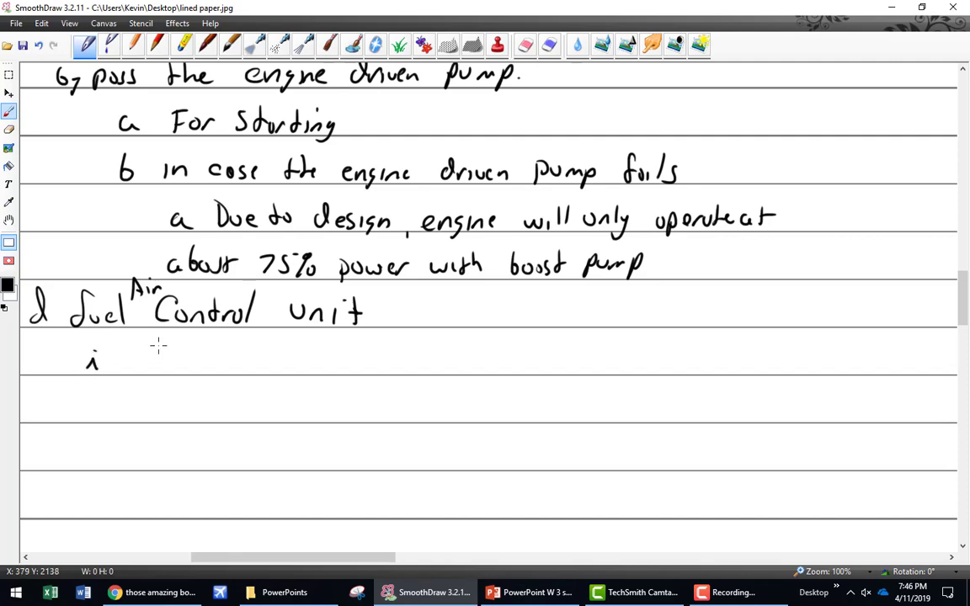
click(531, 592)
View slide 18, 'Continental (TCM) Fuel Injection', then return to SmoothDraw.
scroll(82, 263, up, 1)
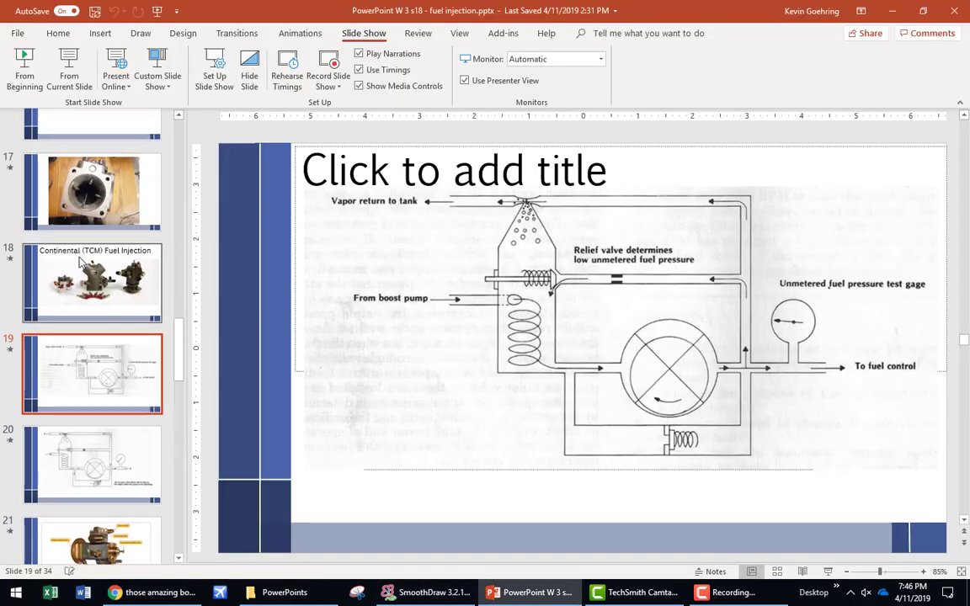
click(95, 262)
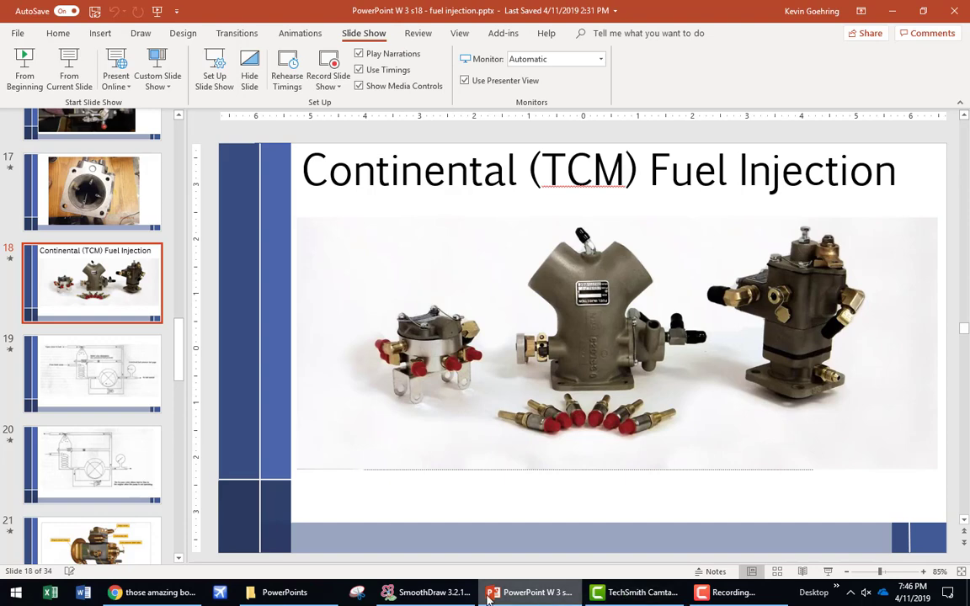
click(452, 595)
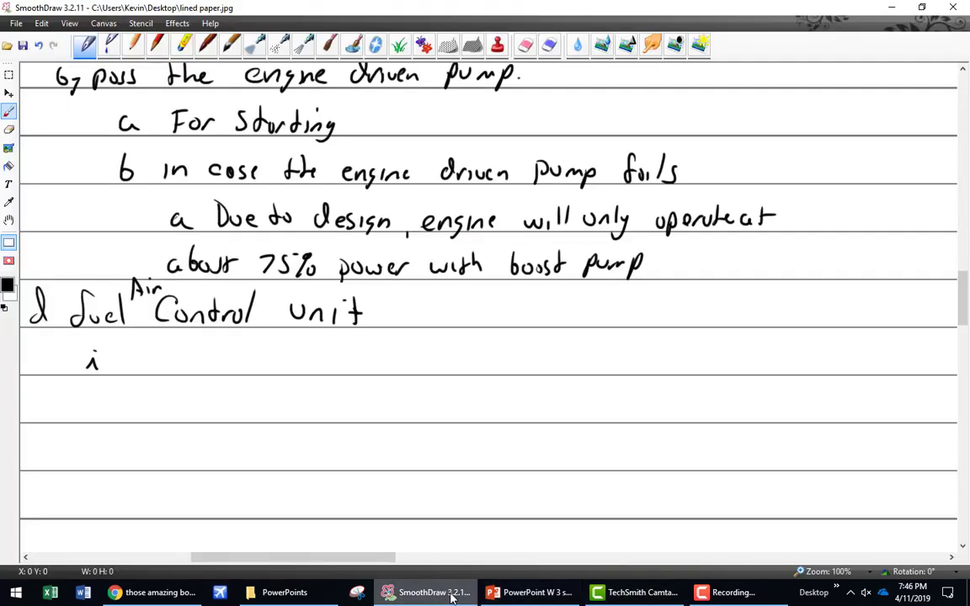
Handwrite 'Casting and bore size are matched to the engine' after the i label.
mouse_move(147, 344)
mouse_down()
mouse_move(144, 360)
mouse_move(204, 361)
mouse_move(206, 379)
mouse_move(412, 355)
mouse_move(401, 362)
mouse_move(421, 375)
mouse_move(439, 361)
mouse_up()
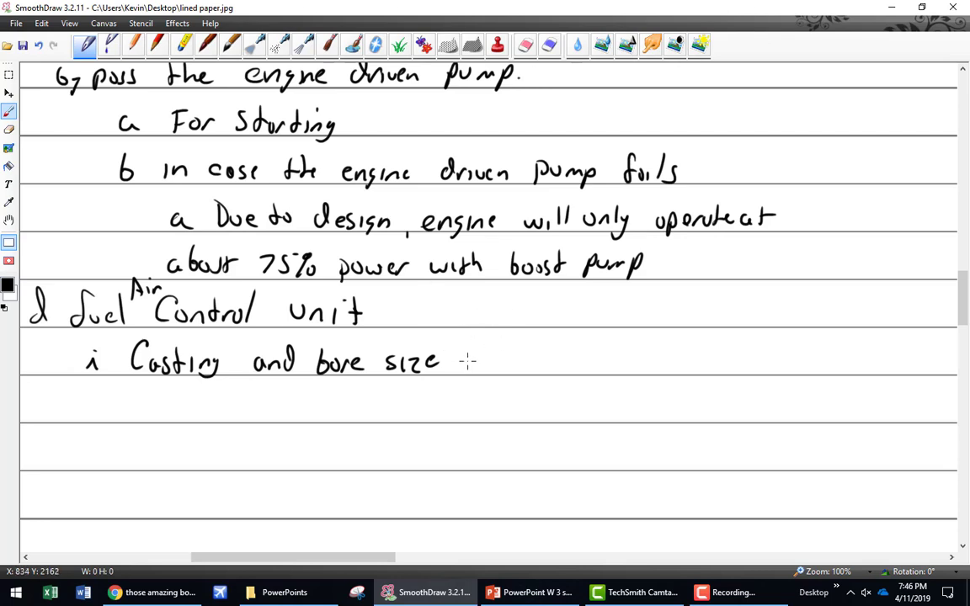
mouse_move(467, 364)
mouse_down()
mouse_move(642, 363)
mouse_move(683, 346)
mouse_move(698, 364)
mouse_move(764, 367)
mouse_move(801, 362)
mouse_move(793, 345)
mouse_up()
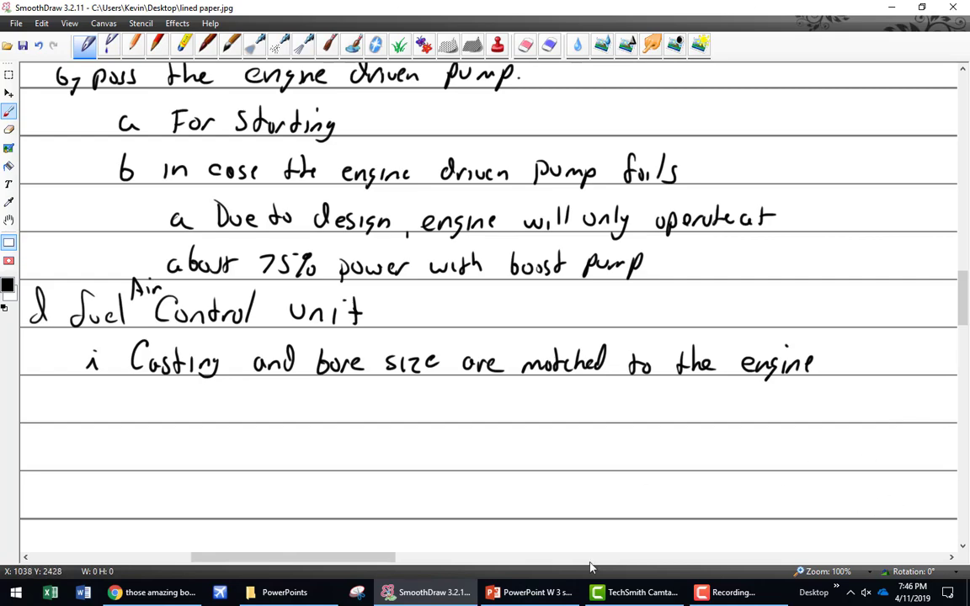
click(532, 592)
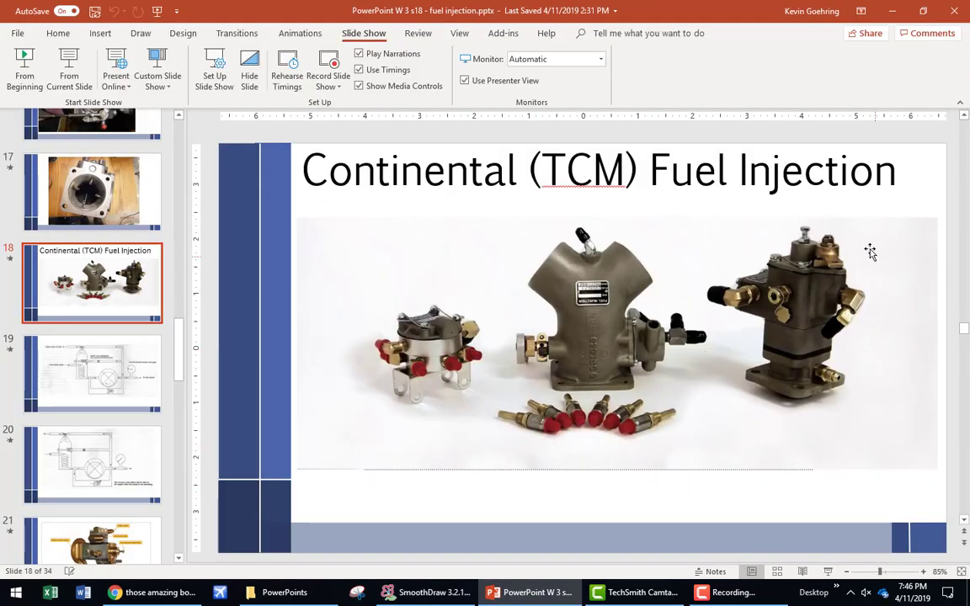
click(431, 592)
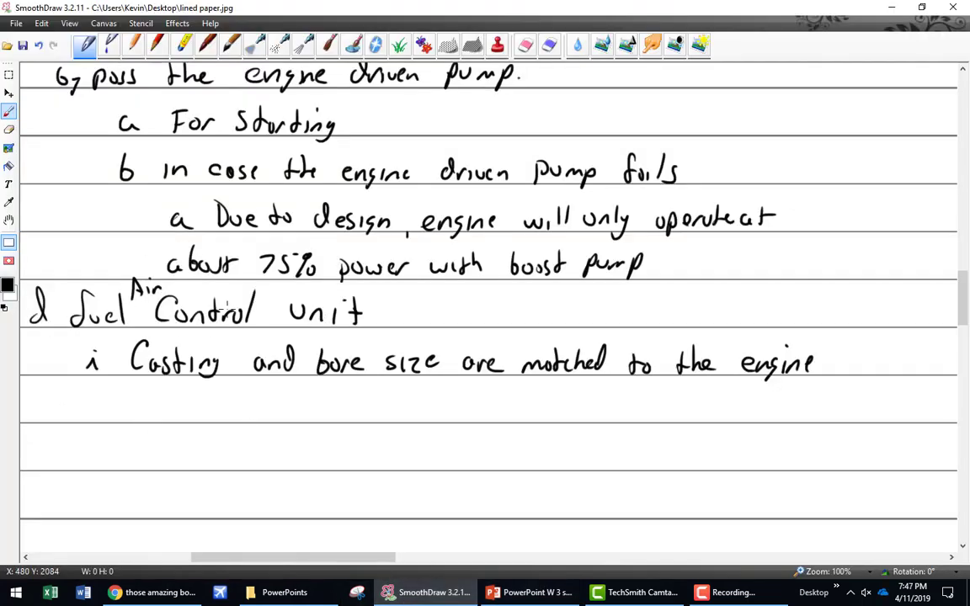
Write sub-point ii: 'There is no venturi or impact tubes'.
drag(78, 414, 89, 405)
drag(91, 415, 162, 396)
click(82, 401)
click(97, 399)
mouse_move(150, 395)
mouse_down()
mouse_move(148, 414)
mouse_move(178, 414)
mouse_up()
drag(179, 408, 243, 415)
click(242, 394)
mouse_move(253, 404)
mouse_down()
mouse_move(247, 416)
mouse_move(346, 400)
mouse_move(377, 414)
mouse_move(504, 421)
mouse_move(654, 406)
mouse_move(658, 414)
mouse_up()
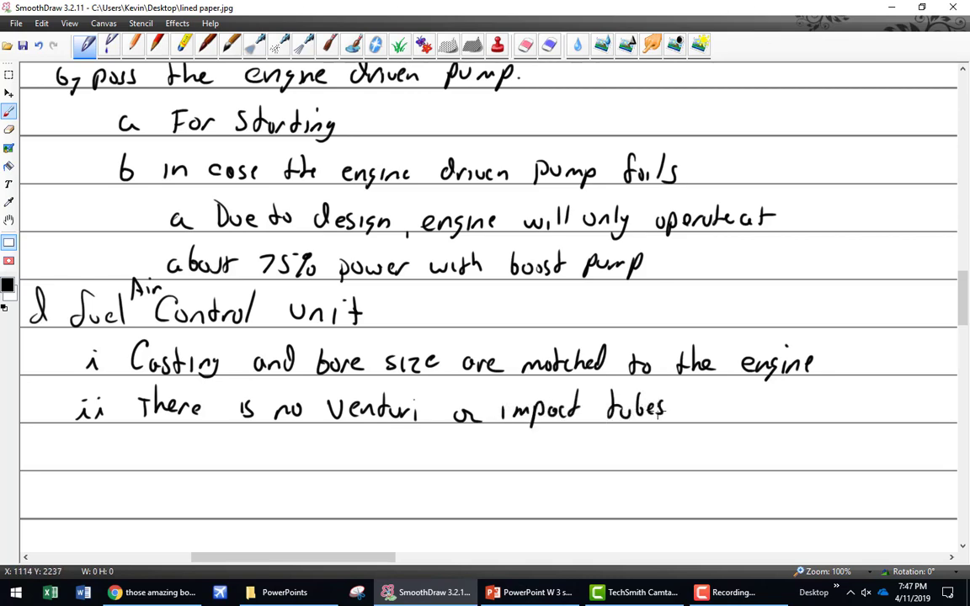
Start sub-point iii: 'Just throttle plate, idle screw,'.
mouse_move(73, 463)
mouse_down()
mouse_move(84, 450)
mouse_move(110, 451)
mouse_up()
click(83, 445)
click(98, 444)
click(117, 445)
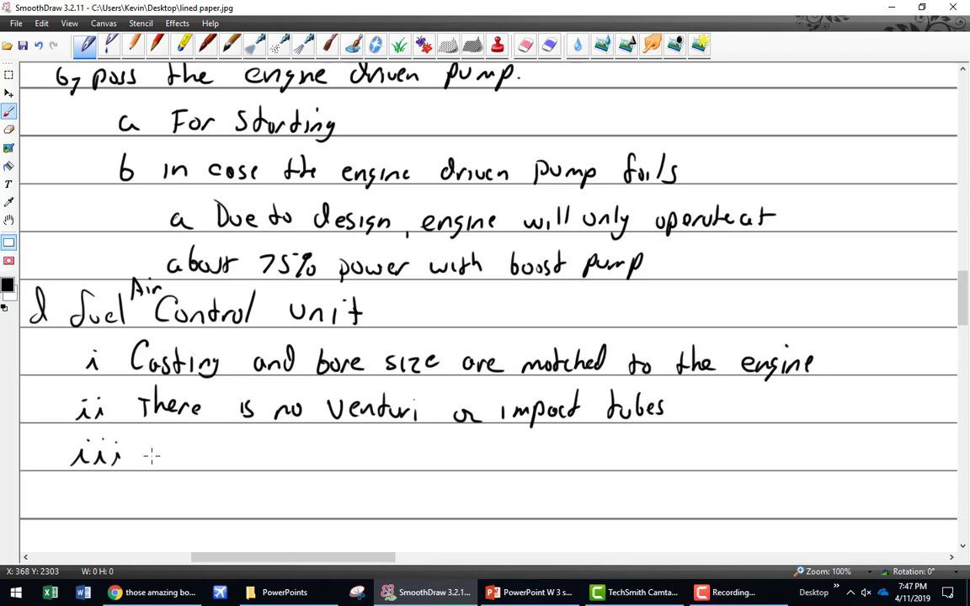
mouse_move(155, 444)
mouse_down()
mouse_move(152, 460)
mouse_move(187, 451)
mouse_move(185, 461)
mouse_up()
mouse_move(199, 443)
mouse_down()
mouse_move(201, 462)
mouse_move(206, 447)
mouse_move(239, 463)
mouse_move(353, 460)
mouse_move(357, 476)
mouse_move(392, 455)
mouse_move(398, 463)
mouse_move(418, 456)
mouse_move(423, 471)
mouse_move(437, 466)
mouse_up()
mouse_move(453, 451)
mouse_down()
mouse_move(455, 465)
mouse_move(469, 464)
mouse_up()
drag(478, 459, 521, 465)
drag(534, 455, 556, 464)
mouse_move(557, 453)
mouse_down()
mouse_move(574, 455)
mouse_move(577, 472)
mouse_move(652, 465)
mouse_move(674, 445)
mouse_move(681, 465)
mouse_up()
Finish sub-point iii with 'and linkage to the FCU'.
mouse_move(689, 455)
mouse_down()
mouse_move(692, 465)
mouse_move(718, 468)
mouse_up()
mouse_move(729, 453)
mouse_down()
mouse_move(731, 465)
mouse_move(753, 472)
mouse_up()
mouse_move(763, 460)
mouse_down()
mouse_move(790, 446)
mouse_move(801, 461)
mouse_up()
drag(812, 447, 816, 465)
drag(807, 455, 837, 465)
drag(846, 459, 868, 467)
mouse_move(868, 446)
mouse_down()
mouse_move(882, 447)
mouse_move(891, 463)
mouse_up()
mouse_move(902, 450)
mouse_down()
mouse_move(923, 446)
mouse_move(926, 459)
mouse_up()
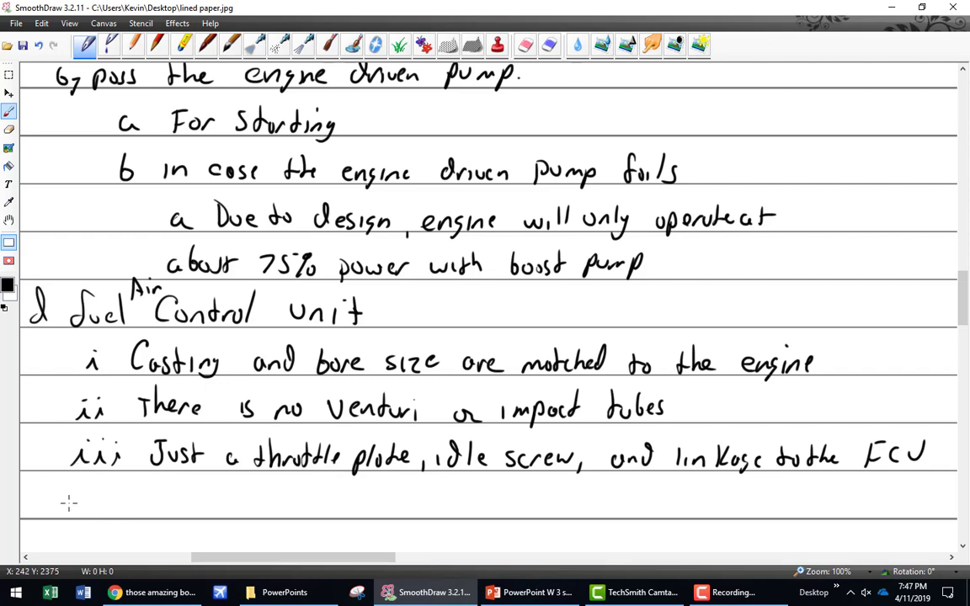
Start heading 'e Fuel Control Unit' and underline 'idle screw' above it.
drag(39, 502, 66, 503)
drag(441, 477, 572, 480)
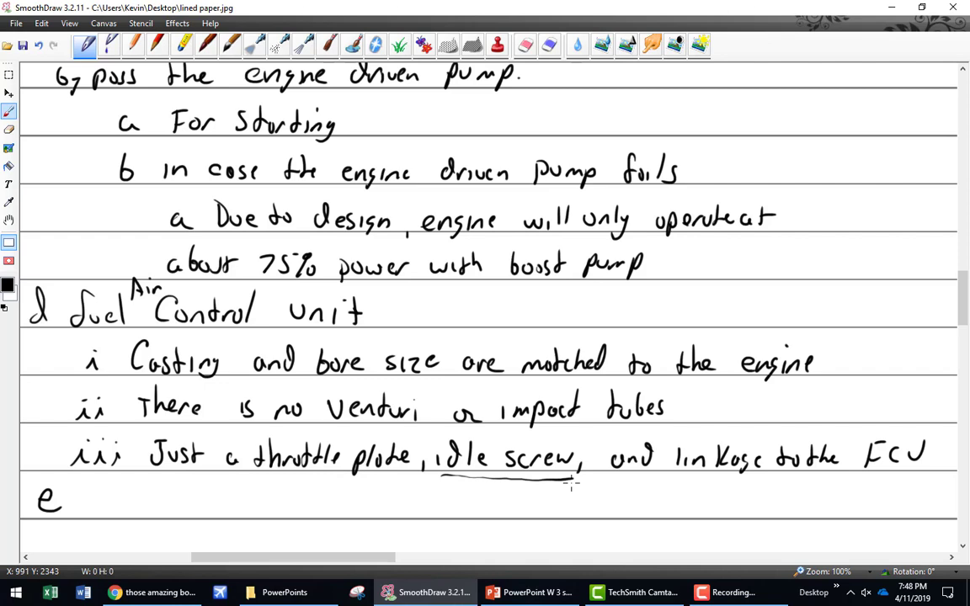
mouse_move(92, 492)
mouse_down()
mouse_move(98, 514)
mouse_move(127, 491)
mouse_up()
drag(98, 503, 113, 502)
mouse_move(125, 499)
mouse_down()
mouse_move(284, 499)
mouse_move(331, 513)
mouse_move(384, 499)
mouse_up()
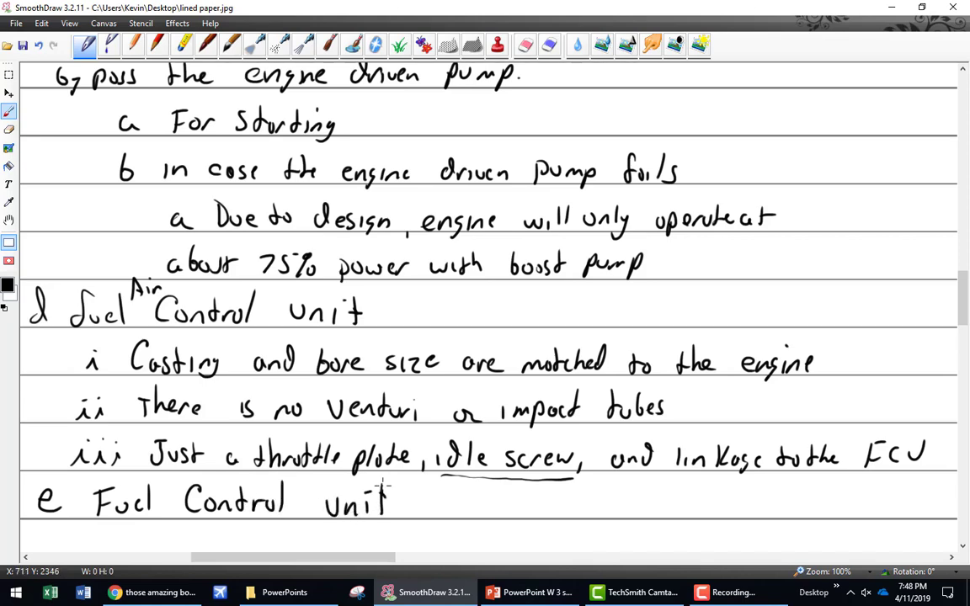
Write point i: 'Attached to the air unit and connected by direct linkage'.
scroll(425, 474, down, 5)
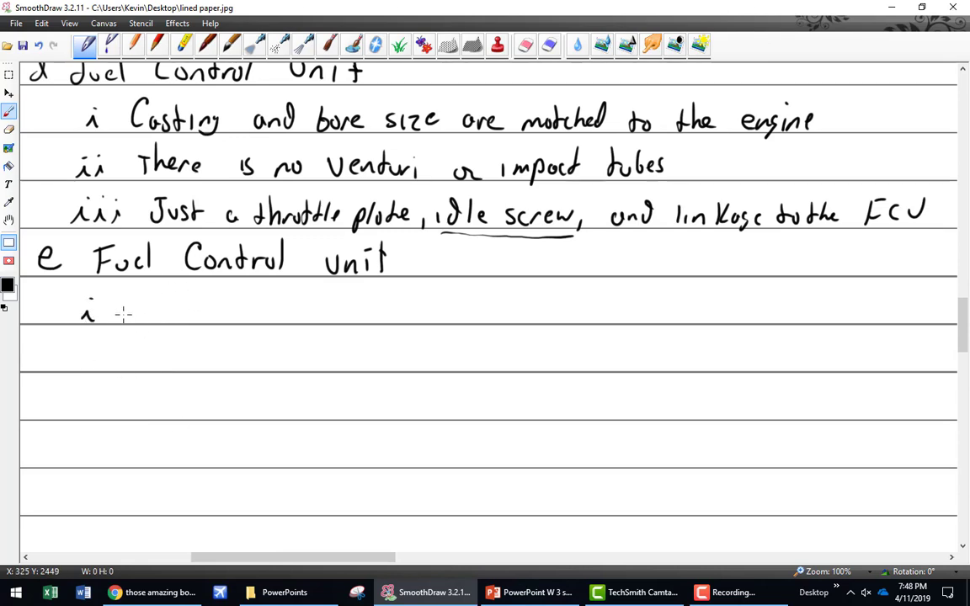
mouse_move(123, 317)
mouse_down()
mouse_move(180, 296)
mouse_move(212, 314)
mouse_move(242, 303)
mouse_up()
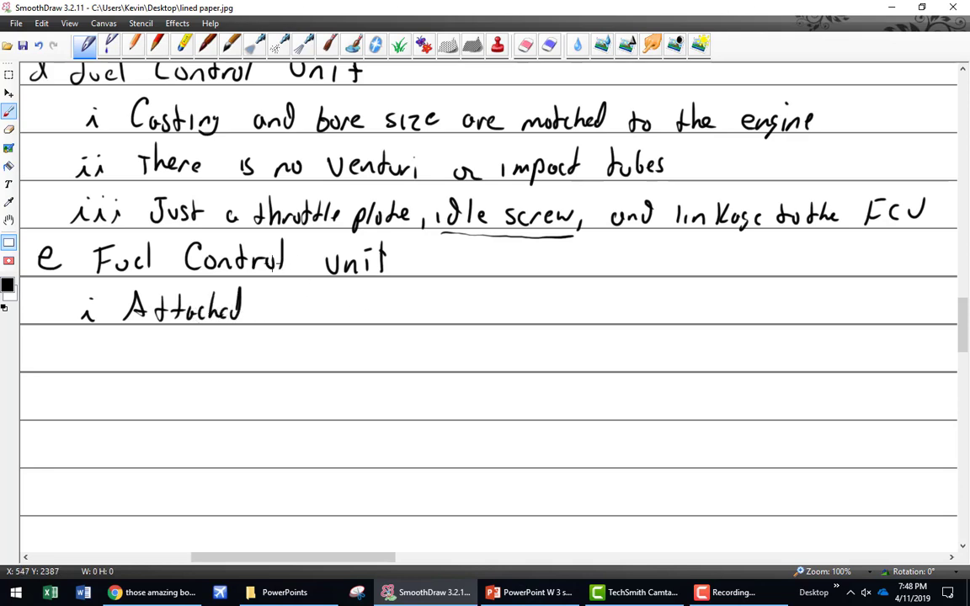
mouse_move(271, 291)
mouse_down()
mouse_move(290, 310)
mouse_move(300, 305)
mouse_up()
mouse_move(331, 306)
mouse_down()
mouse_move(466, 317)
mouse_move(518, 301)
mouse_move(663, 311)
mouse_move(730, 291)
mouse_move(769, 307)
mouse_move(868, 313)
mouse_up()
mouse_move(131, 346)
mouse_down()
mouse_move(130, 360)
mouse_move(163, 366)
mouse_move(228, 362)
mouse_up()
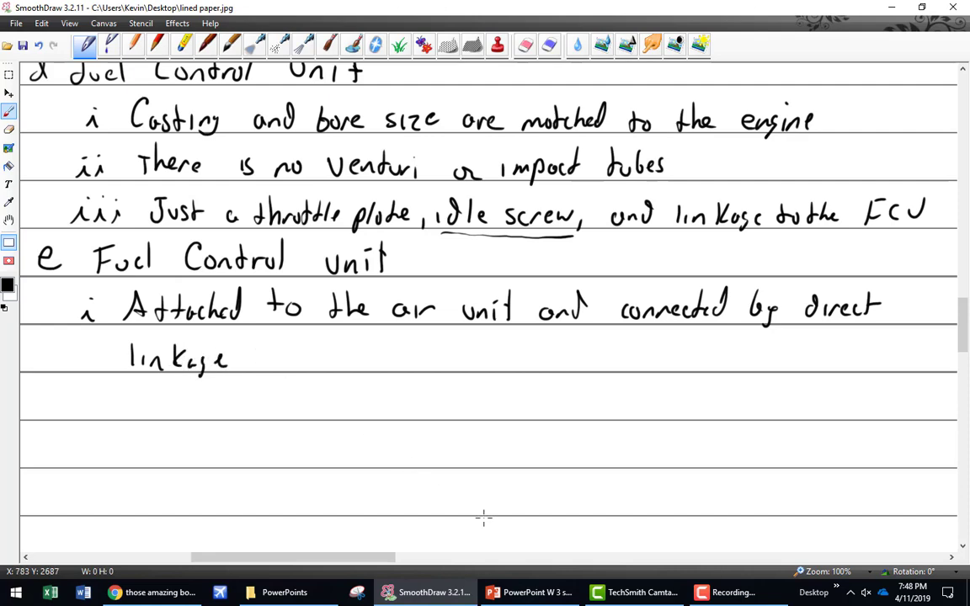
Step through PowerPoint slides 28–30, present slide 30's throttle diagrams, then return to the notes.
click(530, 592)
scroll(101, 387, down, 5)
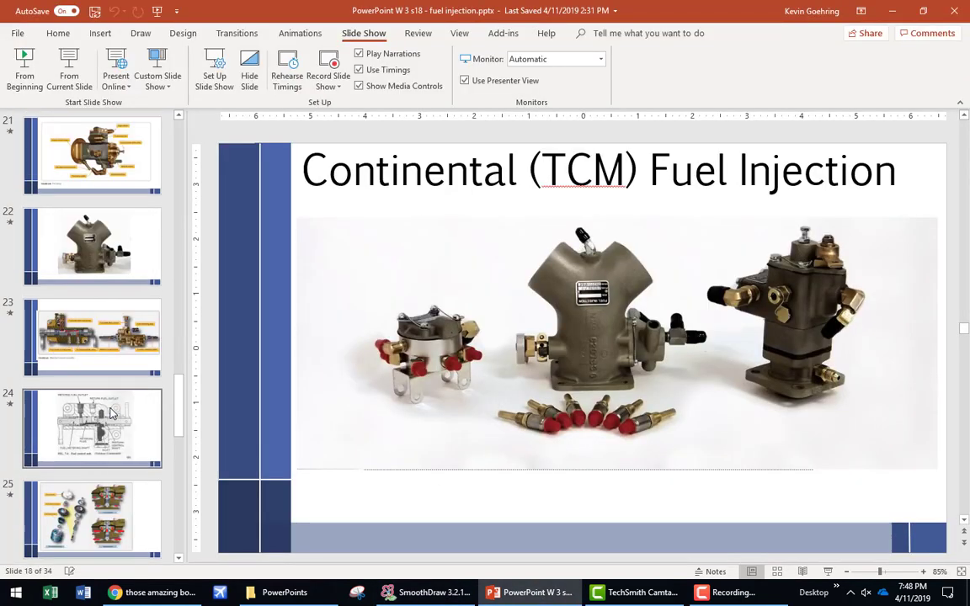
scroll(84, 387, down, 5)
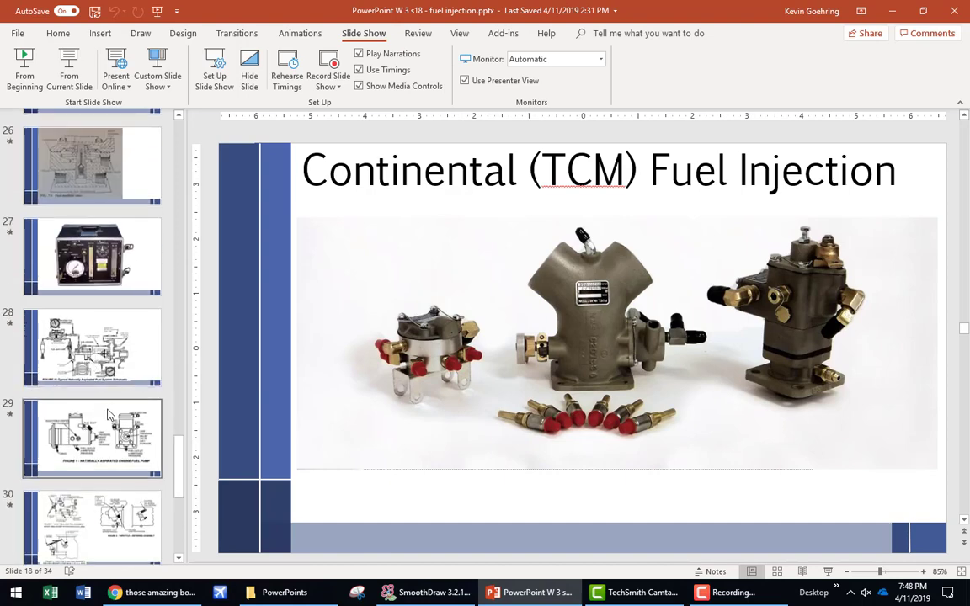
click(74, 349)
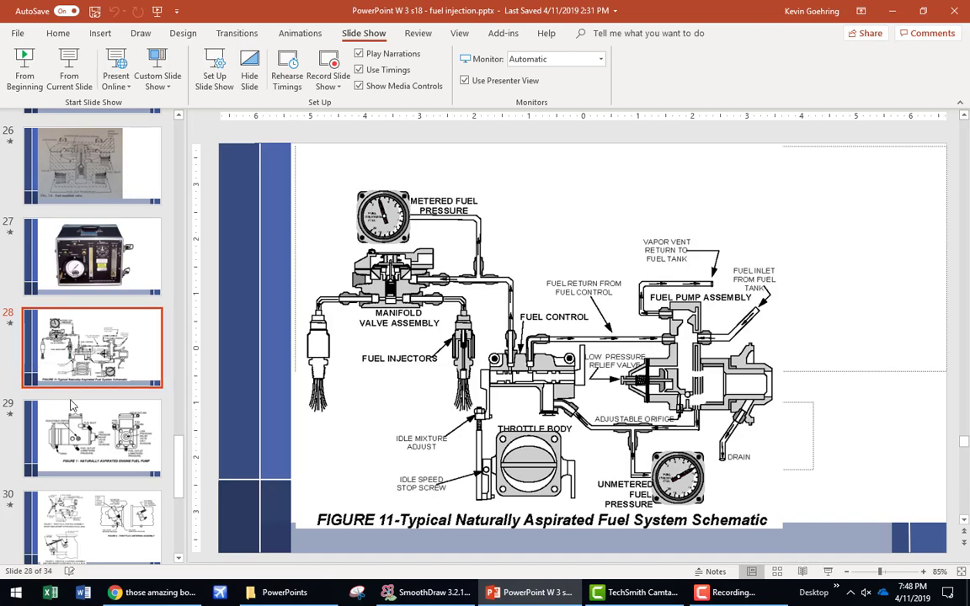
click(86, 447)
scroll(88, 446, down, 1)
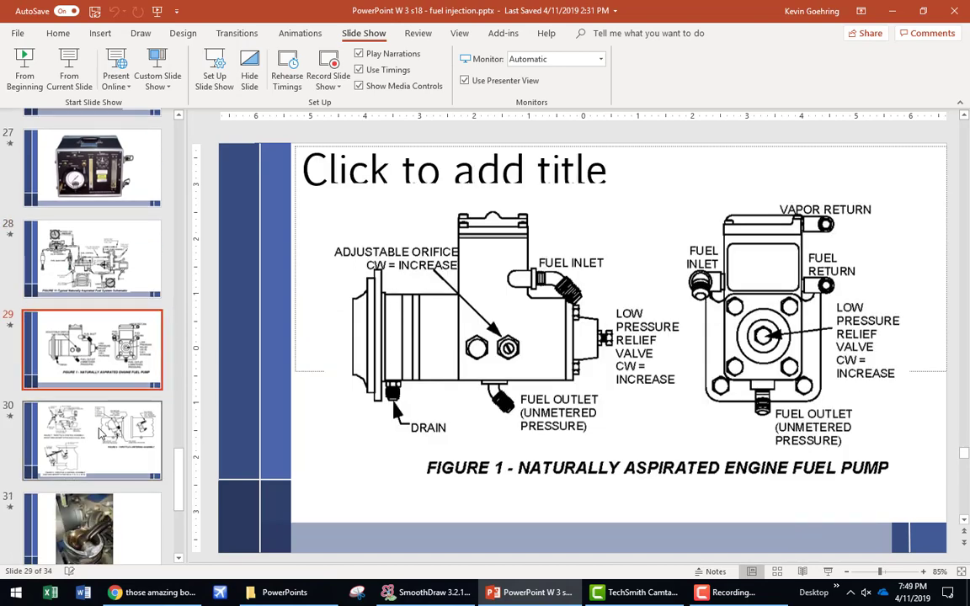
click(99, 434)
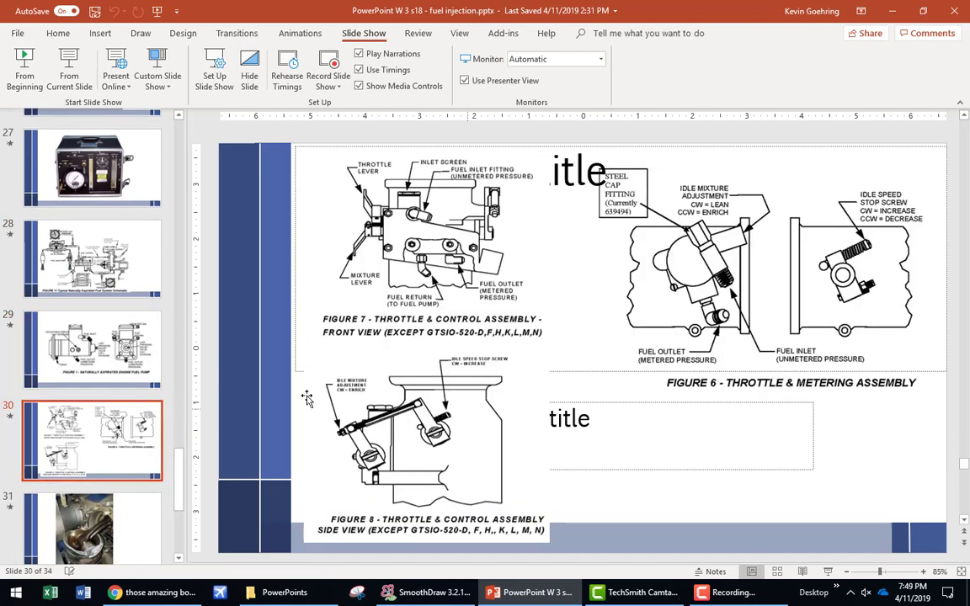
click(88, 91)
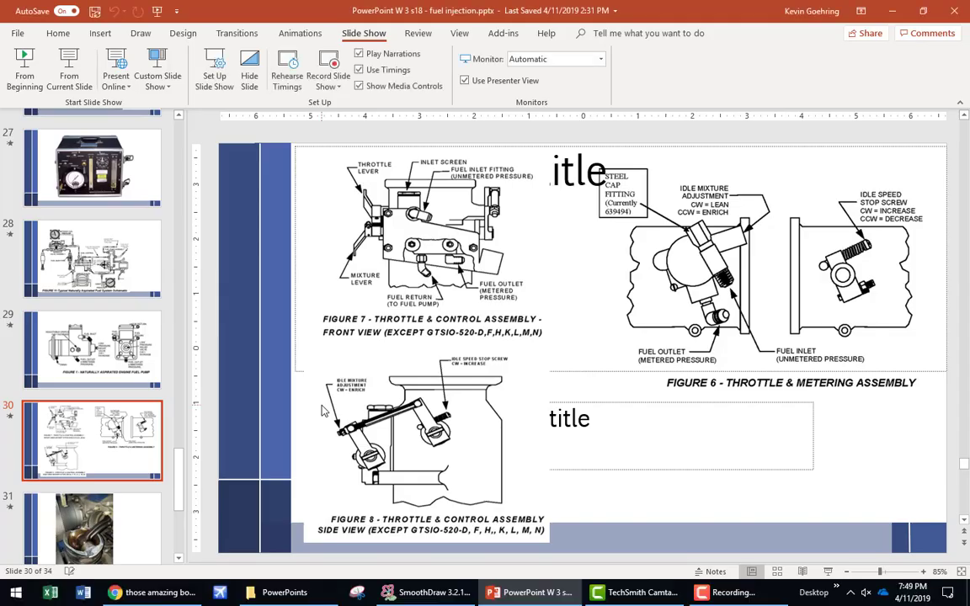
click(406, 595)
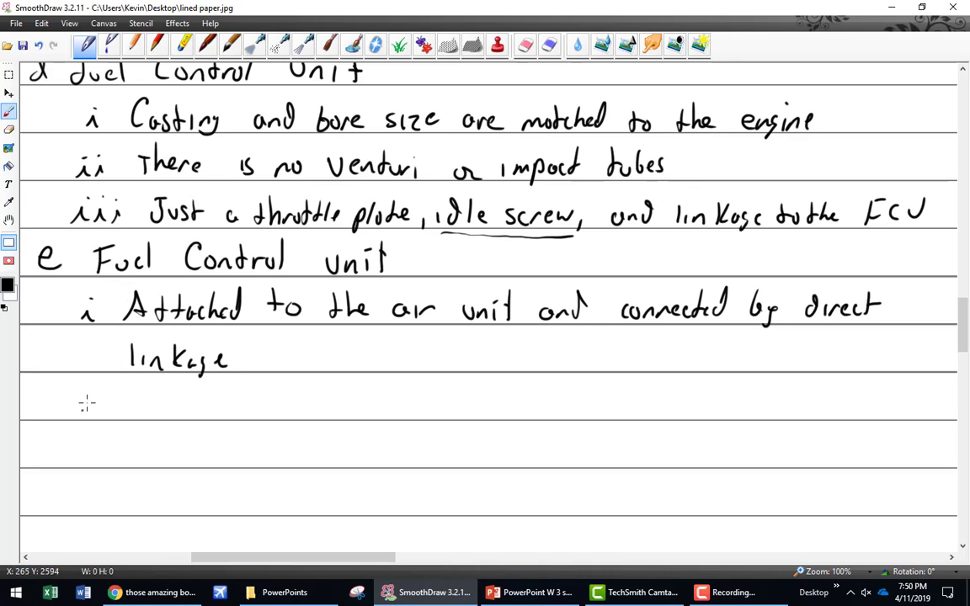
Handwrite point ii: 'One side is connected to the throttle'.
drag(88, 403, 83, 413)
mouse_move(104, 403)
mouse_down()
mouse_move(99, 413)
mouse_move(142, 403)
mouse_move(178, 415)
mouse_up()
mouse_move(206, 400)
mouse_down()
mouse_move(196, 415)
mouse_move(213, 416)
mouse_up()
drag(230, 410, 282, 416)
mouse_move(293, 403)
mouse_down()
mouse_move(288, 416)
mouse_move(386, 415)
mouse_up()
drag(387, 410, 412, 415)
mouse_move(406, 406)
mouse_down()
mouse_move(427, 410)
mouse_move(434, 396)
mouse_up()
mouse_move(434, 396)
mouse_down()
mouse_move(436, 416)
mouse_move(466, 416)
mouse_up()
drag(460, 406, 477, 406)
drag(479, 406, 520, 416)
mouse_move(513, 403)
mouse_down()
mouse_move(532, 401)
mouse_move(543, 416)
mouse_up()
drag(546, 409, 580, 416)
drag(575, 404, 604, 414)
drag(607, 406, 637, 415)
mouse_move(632, 403)
mouse_down()
mouse_move(646, 402)
mouse_move(648, 415)
mouse_up()
drag(643, 402, 657, 402)
mouse_move(662, 393)
mouse_down()
mouse_move(661, 414)
mouse_move(680, 411)
mouse_up()
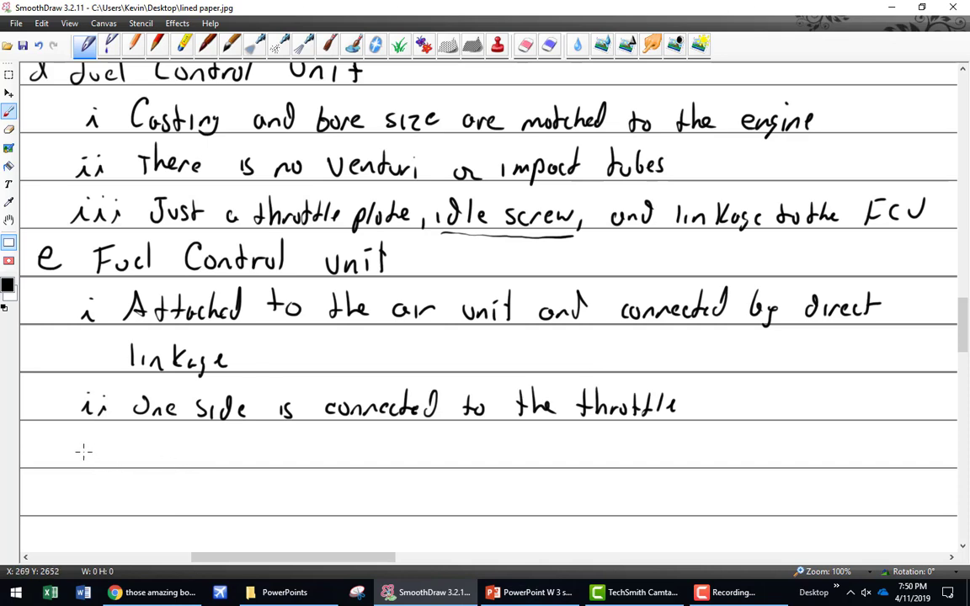
Handwrite point iii: 'Other side connected to the mixture'.
drag(76, 461, 117, 449)
mouse_move(152, 456)
mouse_down()
mouse_move(191, 446)
mouse_move(310, 455)
mouse_up()
mouse_move(376, 455)
mouse_down()
mouse_move(487, 462)
mouse_move(537, 446)
mouse_move(550, 462)
mouse_move(556, 452)
mouse_up()
drag(569, 453, 602, 462)
drag(594, 452, 621, 462)
drag(624, 456, 697, 462)
drag(702, 449, 714, 462)
mouse_move(714, 449)
mouse_down()
mouse_move(703, 462)
mouse_move(724, 462)
mouse_up()
drag(716, 452, 764, 460)
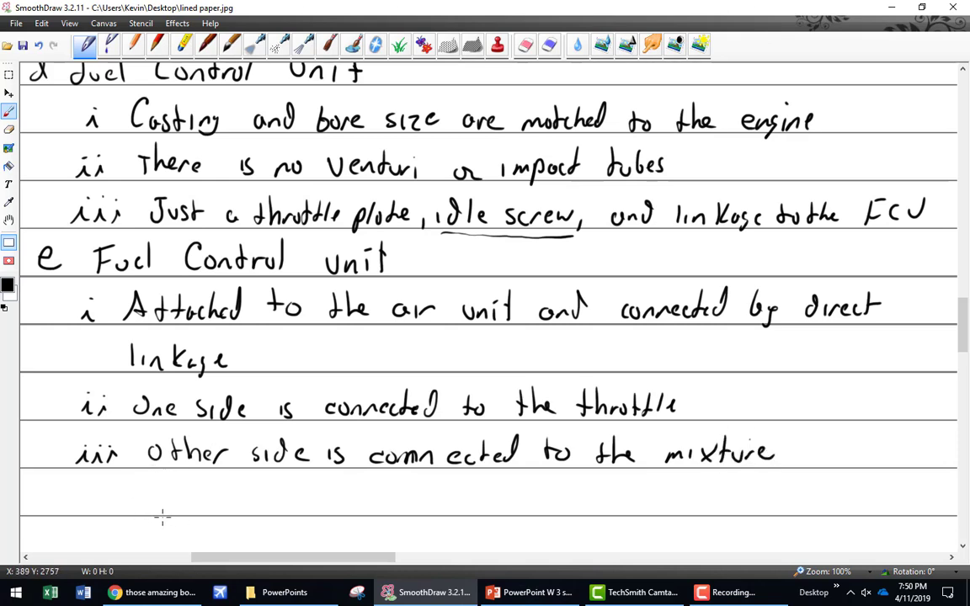
Handwrite point iv: 'Center contains a fixed metering plug'.
mouse_move(83, 496)
mouse_down()
mouse_move(83, 514)
mouse_move(109, 496)
mouse_move(165, 509)
mouse_move(453, 510)
mouse_up()
drag(459, 502, 578, 511)
mouse_move(589, 504)
mouse_down()
mouse_move(667, 522)
mouse_move(698, 500)
mouse_move(712, 508)
mouse_up()
drag(716, 500, 713, 517)
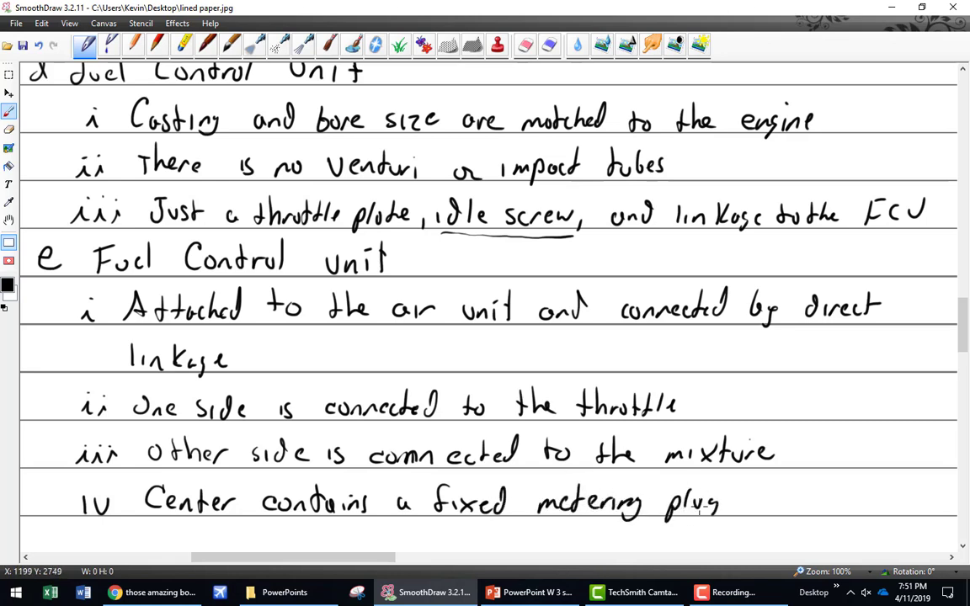
Check the dual fuel control assembly cutaway on PowerPoint slide 23, then return to SmoothDraw.
click(497, 594)
scroll(78, 421, up, 2)
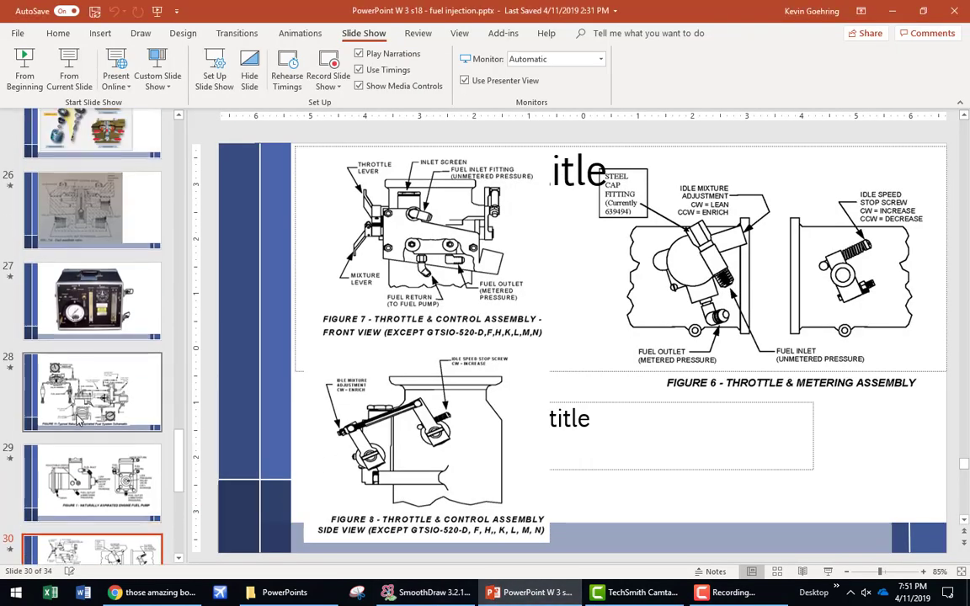
scroll(78, 421, up, 3)
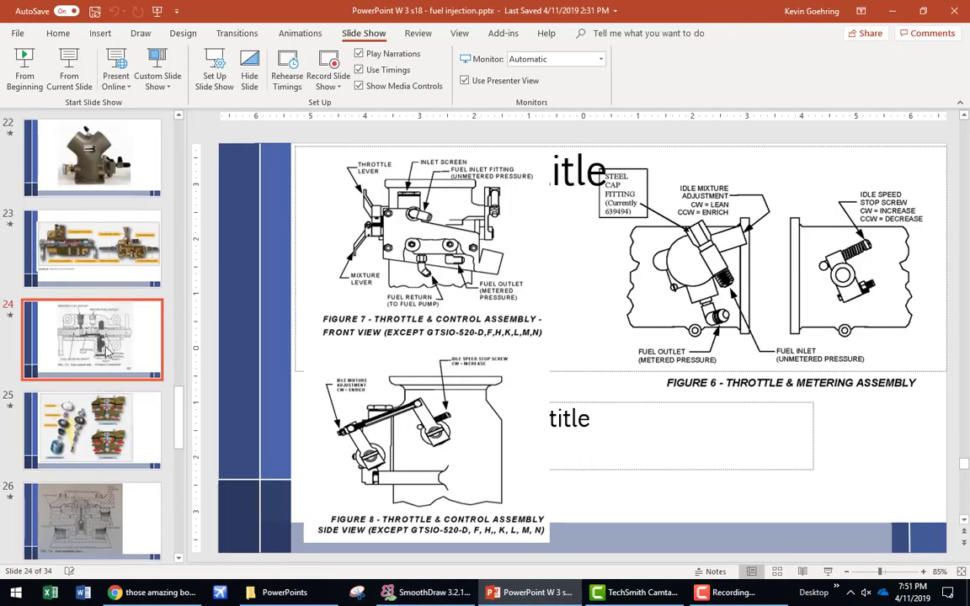
click(80, 334)
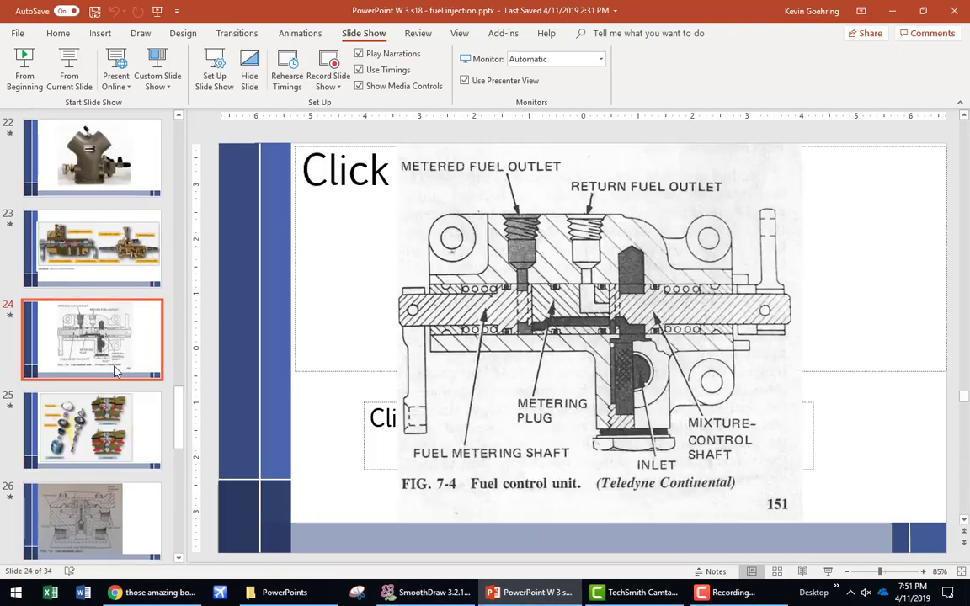
click(101, 259)
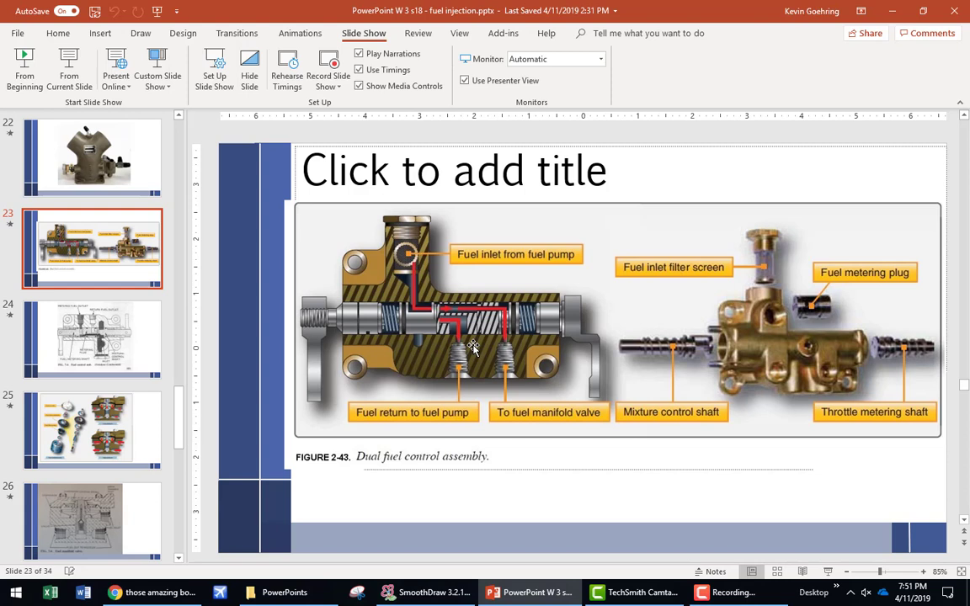
click(414, 597)
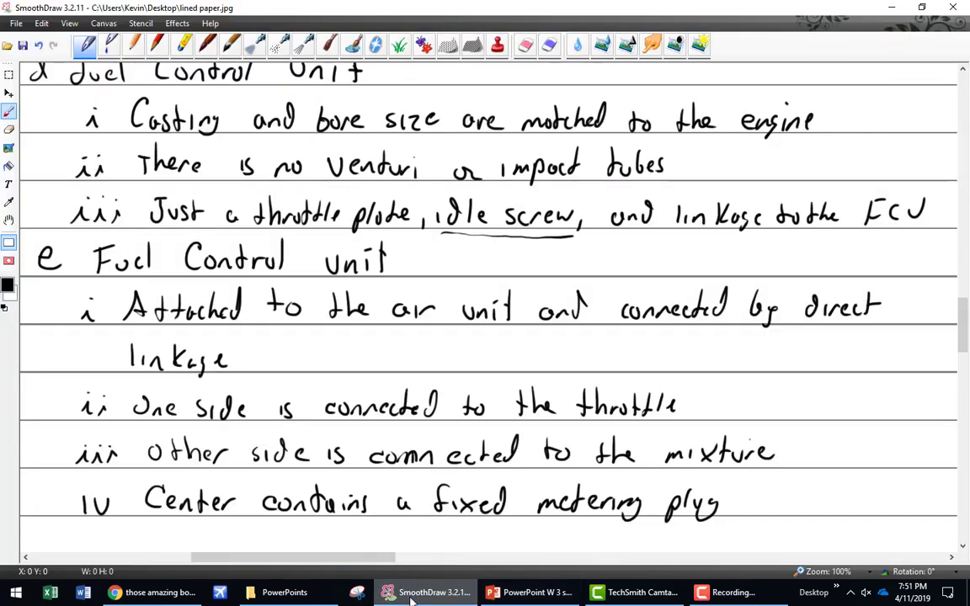
Handwrite point V: 'Fuel enters inlet and passes through screen to the manual mixture Control', then '1' below.
scroll(457, 528, down, 3)
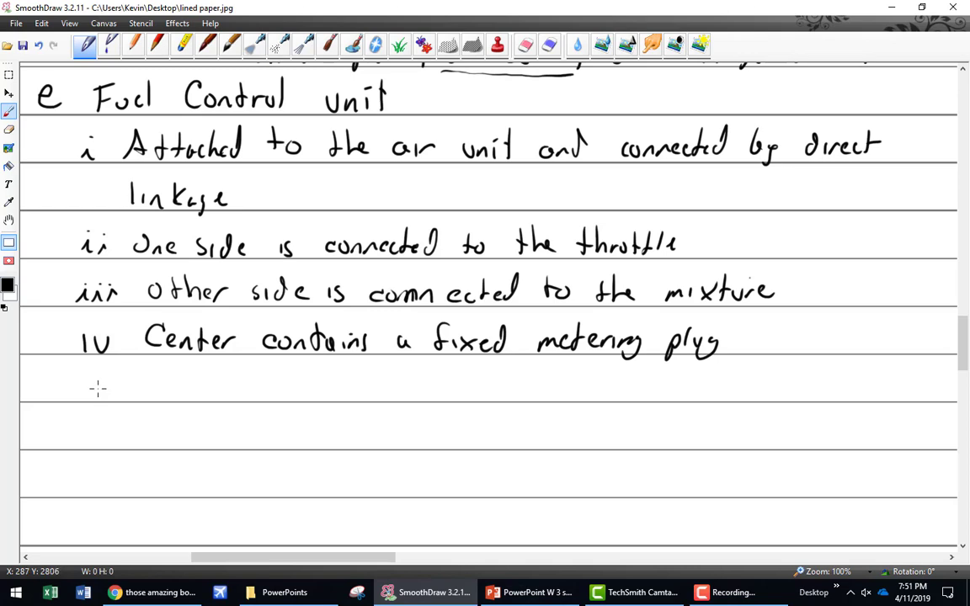
mouse_move(89, 373)
mouse_down()
mouse_move(160, 377)
mouse_move(237, 401)
mouse_move(290, 384)
mouse_move(429, 392)
mouse_up()
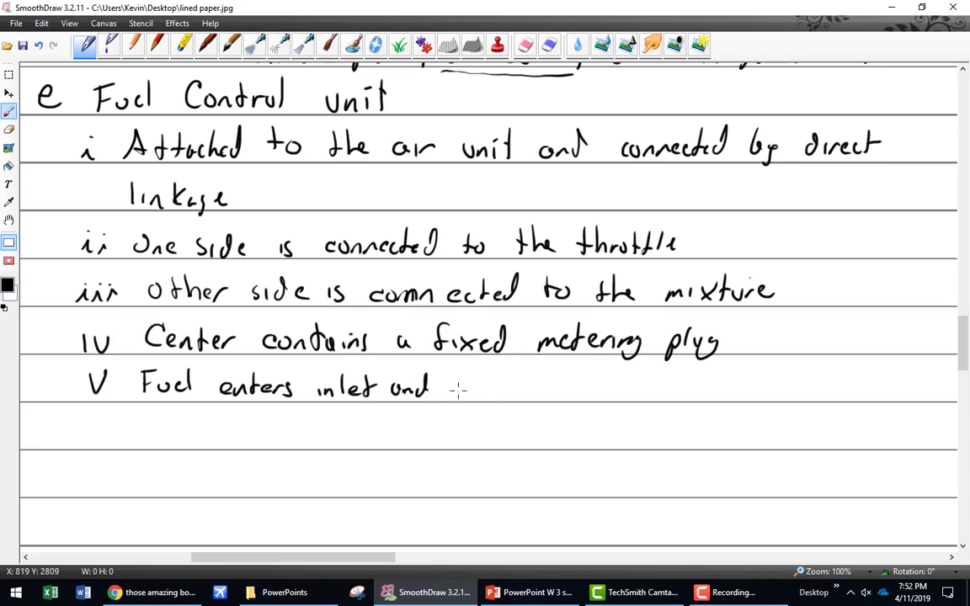
drag(453, 387, 842, 389)
mouse_move(139, 430)
mouse_down()
mouse_move(213, 435)
mouse_move(236, 449)
mouse_move(315, 431)
mouse_move(399, 437)
mouse_move(450, 416)
mouse_move(477, 435)
mouse_move(493, 431)
mouse_move(491, 445)
mouse_up()
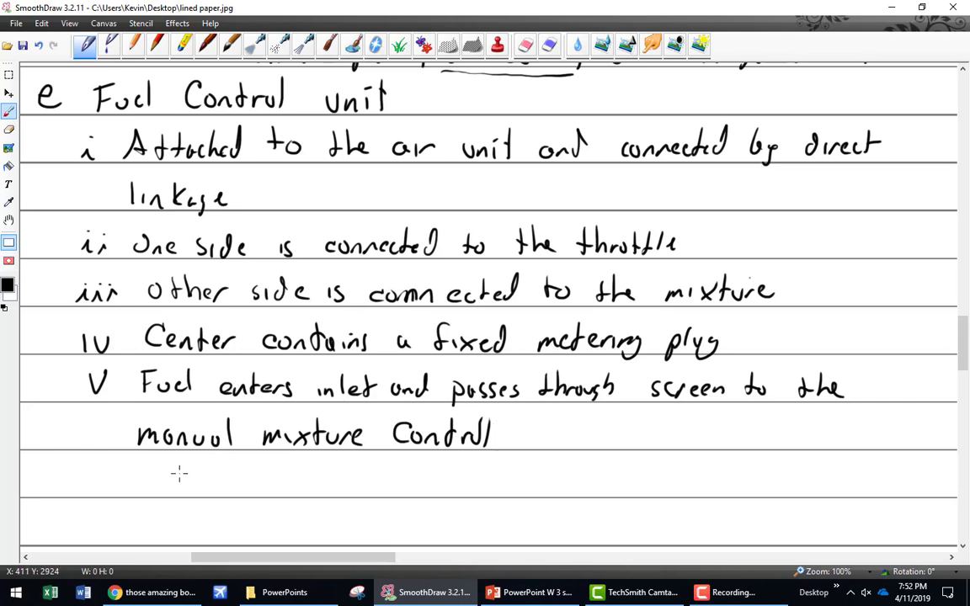
drag(179, 474, 185, 490)
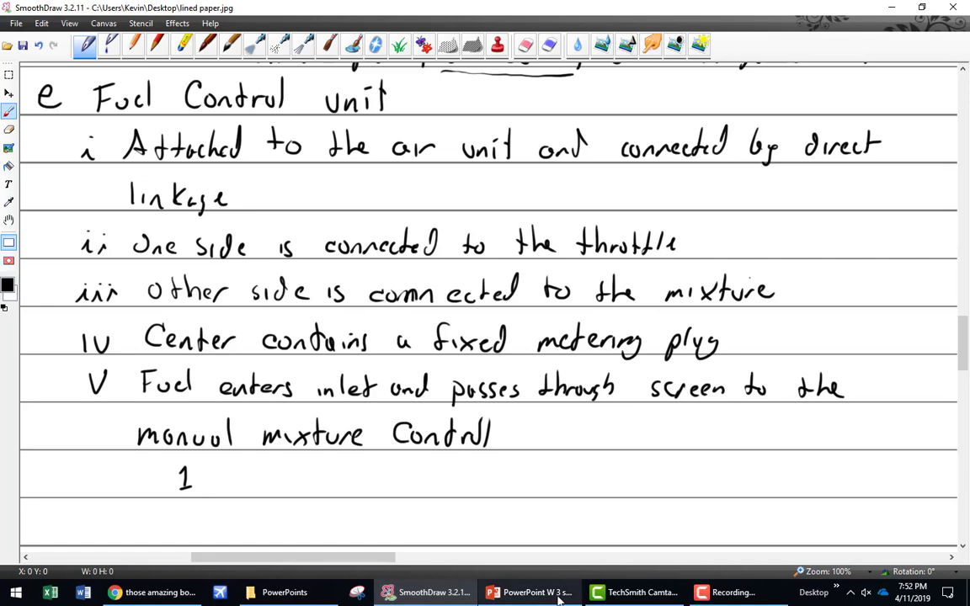
click(529, 593)
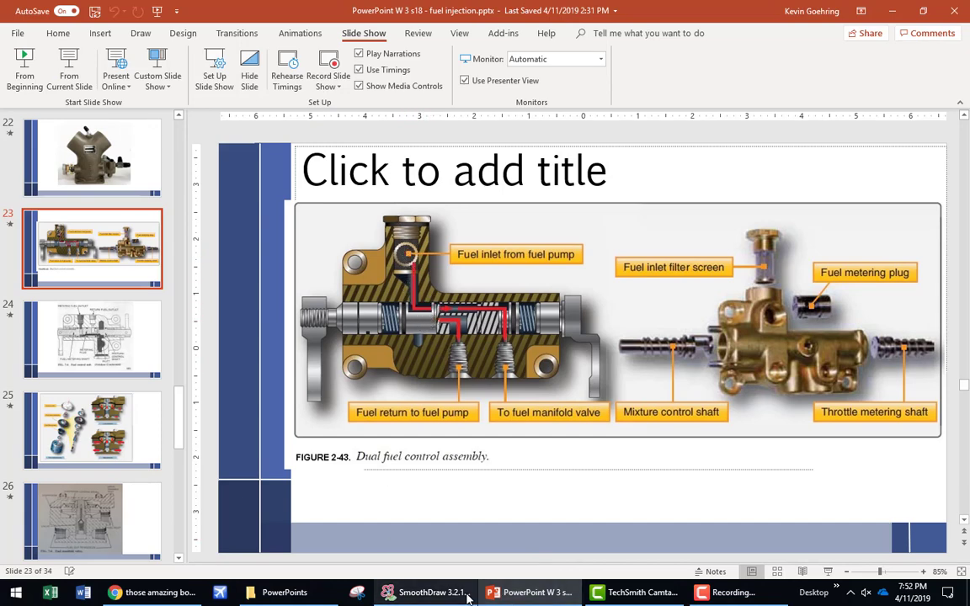
click(432, 593)
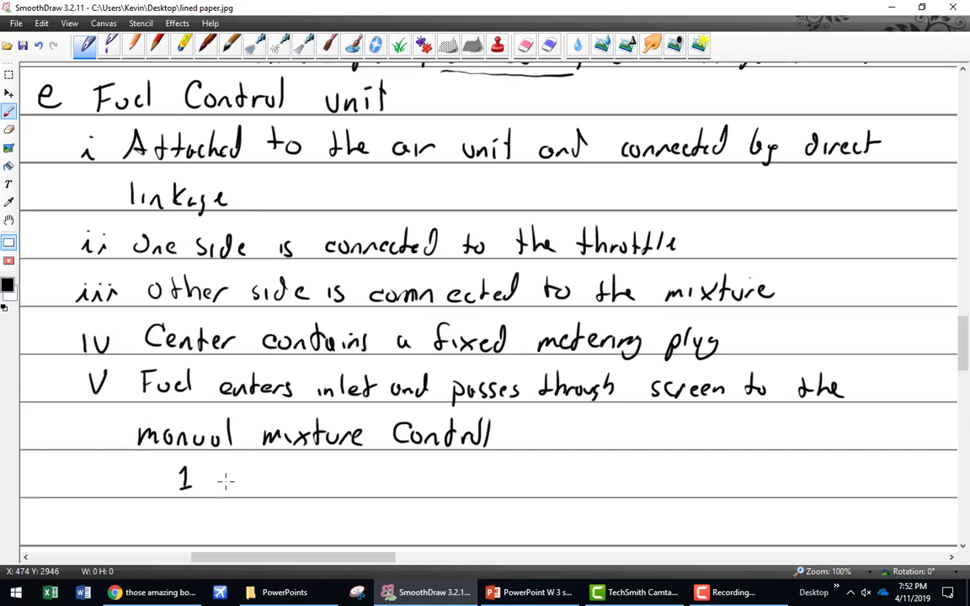
Handwrite '1 One chamber connects with fuel return' and '2 One chamber connects to the metering valve'.
mouse_move(236, 472)
mouse_down()
mouse_move(266, 489)
mouse_move(304, 490)
mouse_up()
mouse_move(320, 469)
mouse_down()
mouse_move(335, 491)
mouse_move(627, 477)
mouse_move(649, 487)
mouse_move(758, 485)
mouse_up()
mouse_move(181, 516)
mouse_down()
mouse_move(195, 531)
mouse_move(544, 526)
mouse_move(538, 535)
mouse_up()
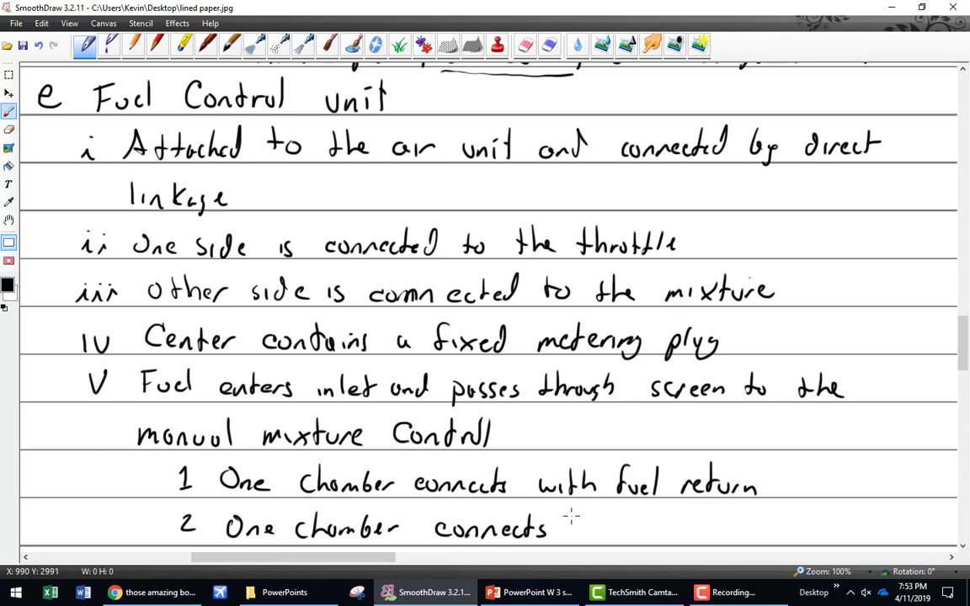
mouse_move(570, 519)
mouse_down()
mouse_move(568, 536)
mouse_move(622, 531)
mouse_move(636, 509)
mouse_move(678, 526)
mouse_move(864, 524)
mouse_up()
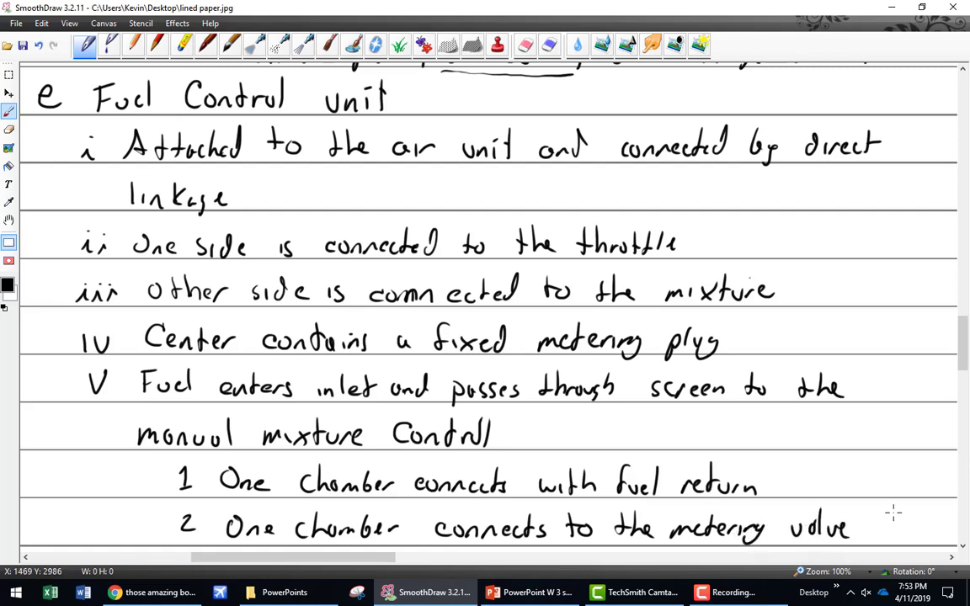
Undo the chamber sub-points, erase the leftover '1 One', and return to the pen.
scroll(894, 512, down, 2)
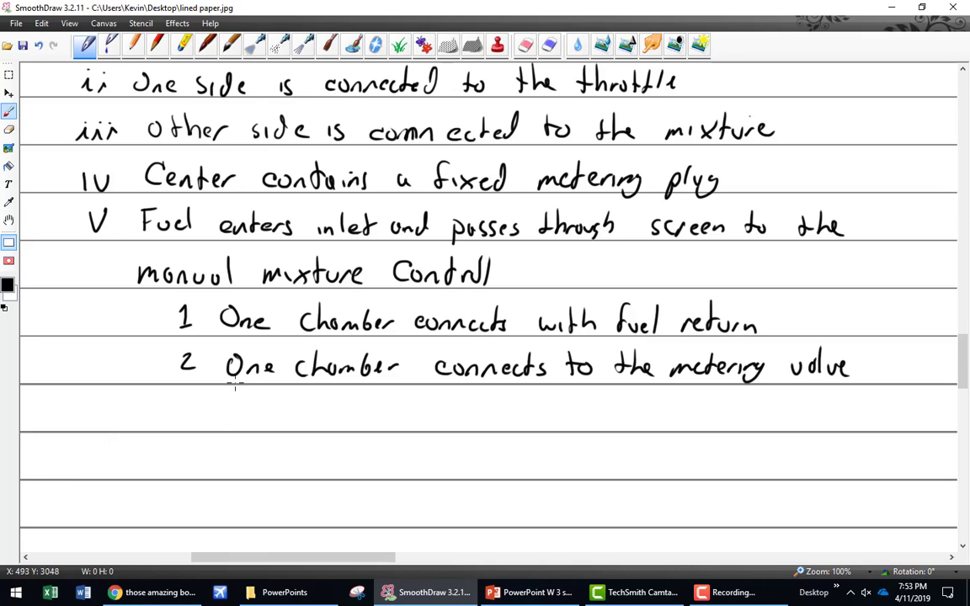
key(ctrl+z)
key(ctrl+z)
key(ctrl+z)
key(ctrl+z)
key(ctrl+z)
key(ctrl+z)
key(ctrl+z)
key(ctrl+z)
key(ctrl+z)
key(ctrl+z)
key(ctrl+z)
key(ctrl+z)
key(ctrl+z)
key(ctrl+z)
key(ctrl+z)
key(ctrl+z)
key(ctrl+z)
key(ctrl+z)
key(ctrl+z)
key(ctrl+z)
key(ctrl+z)
key(ctrl+z)
key(ctrl+z)
key(ctrl+z)
key(ctrl+z)
key(ctrl+z)
key(ctrl+z)
key(ctrl+z)
key(ctrl+z)
key(ctrl+z)
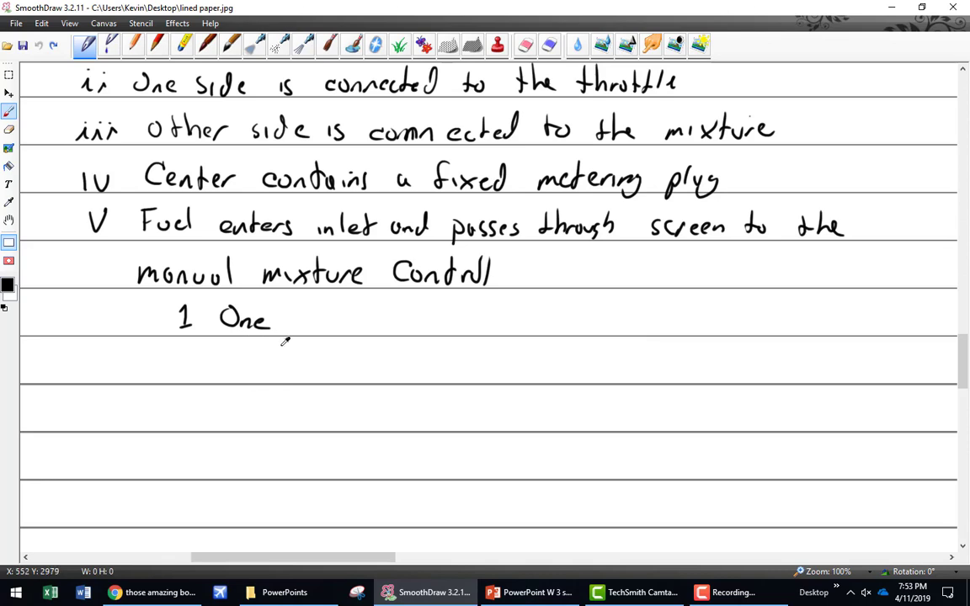
click(291, 325)
click(8, 129)
mouse_move(156, 314)
mouse_down()
mouse_move(191, 304)
mouse_move(184, 330)
mouse_up()
drag(268, 328, 240, 312)
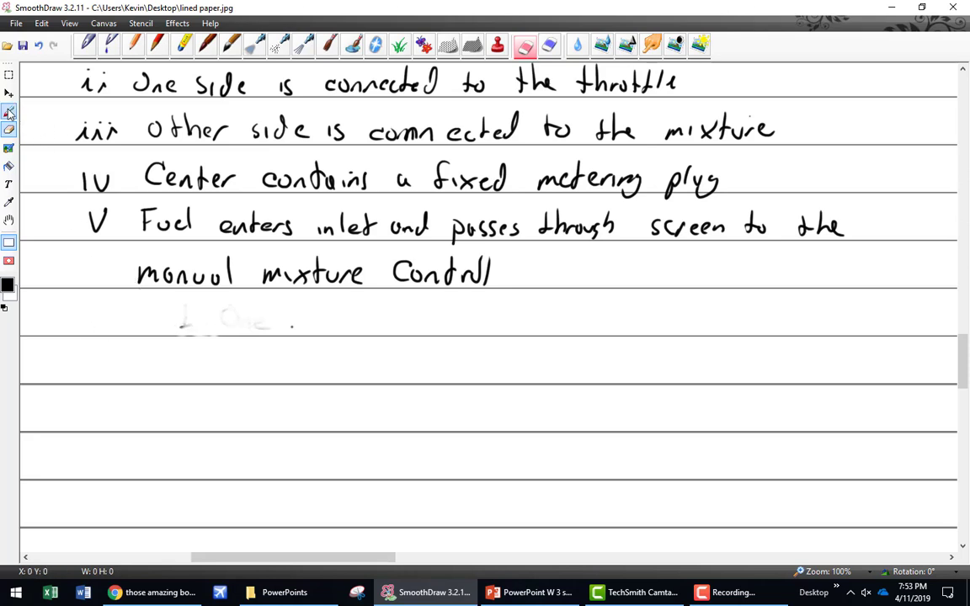
click(9, 110)
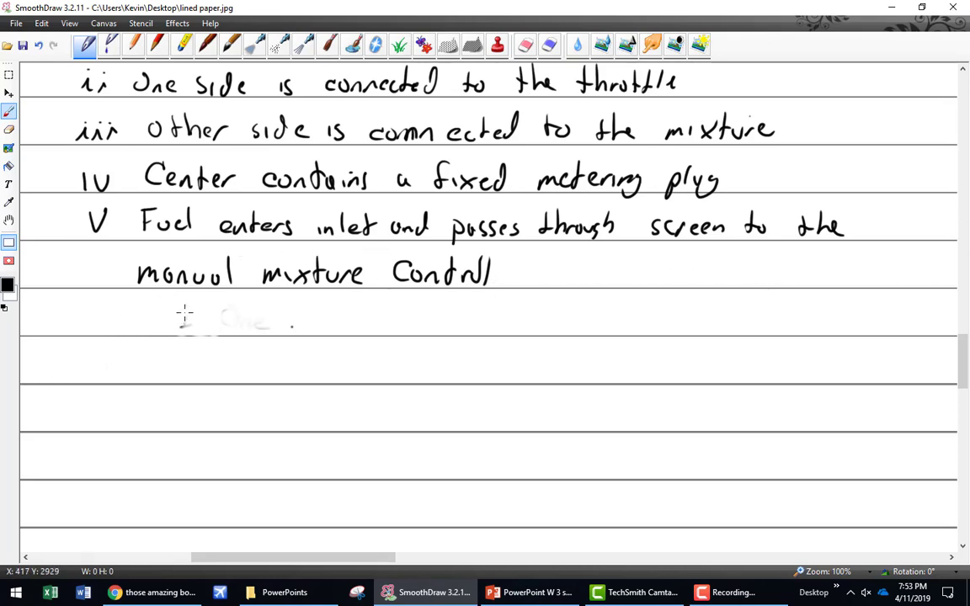
Handwrite sub-point 1: 'In lean position more fuel is directed back to the FCU'.
mouse_move(182, 314)
mouse_down()
mouse_move(182, 332)
mouse_move(225, 332)
mouse_up()
mouse_move(234, 332)
mouse_down()
mouse_move(342, 333)
mouse_move(431, 305)
mouse_move(462, 308)
mouse_up()
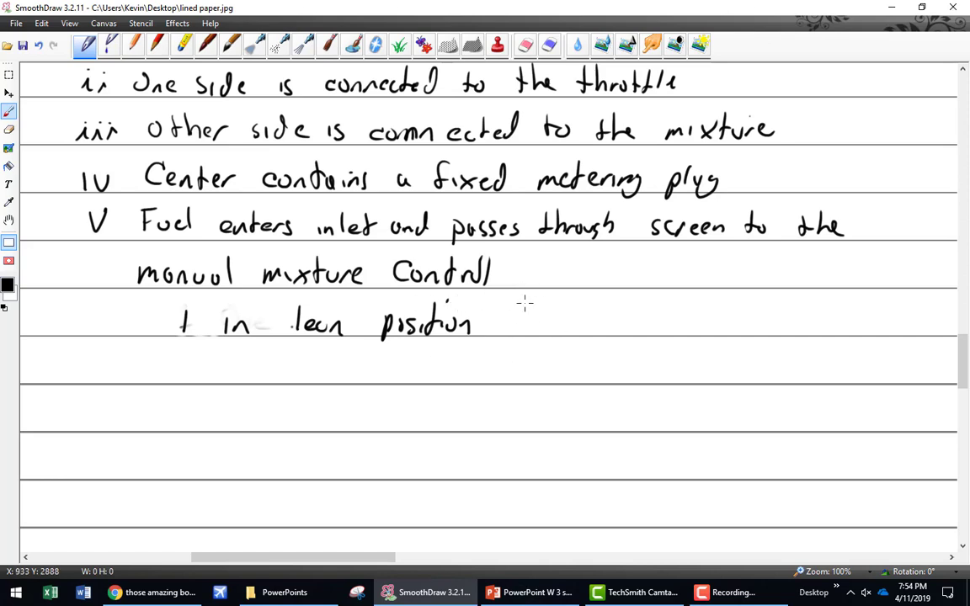
mouse_move(508, 319)
mouse_down()
mouse_move(638, 321)
mouse_move(728, 308)
mouse_move(770, 320)
mouse_move(922, 321)
mouse_up()
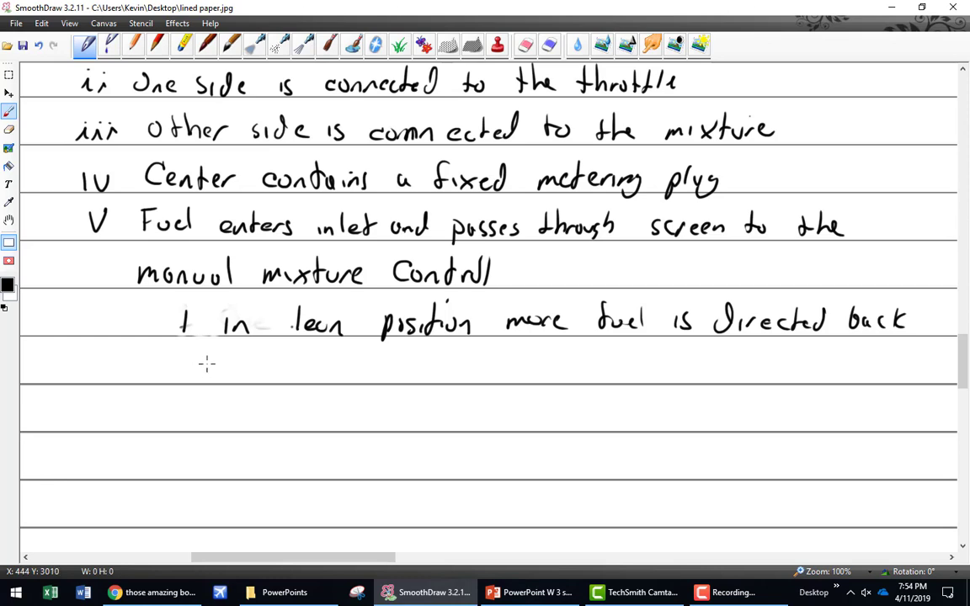
mouse_move(204, 357)
mouse_down()
mouse_move(212, 376)
mouse_move(314, 370)
mouse_move(336, 360)
mouse_up()
drag(322, 369, 353, 378)
drag(363, 363, 379, 363)
Handwrite sub-point 2: 'In Rich position more fuel is directed to the metering valve'.
mouse_move(162, 410)
mouse_down()
mouse_move(185, 425)
mouse_move(320, 427)
mouse_up()
mouse_move(324, 421)
mouse_down()
mouse_move(605, 413)
mouse_move(633, 428)
mouse_up()
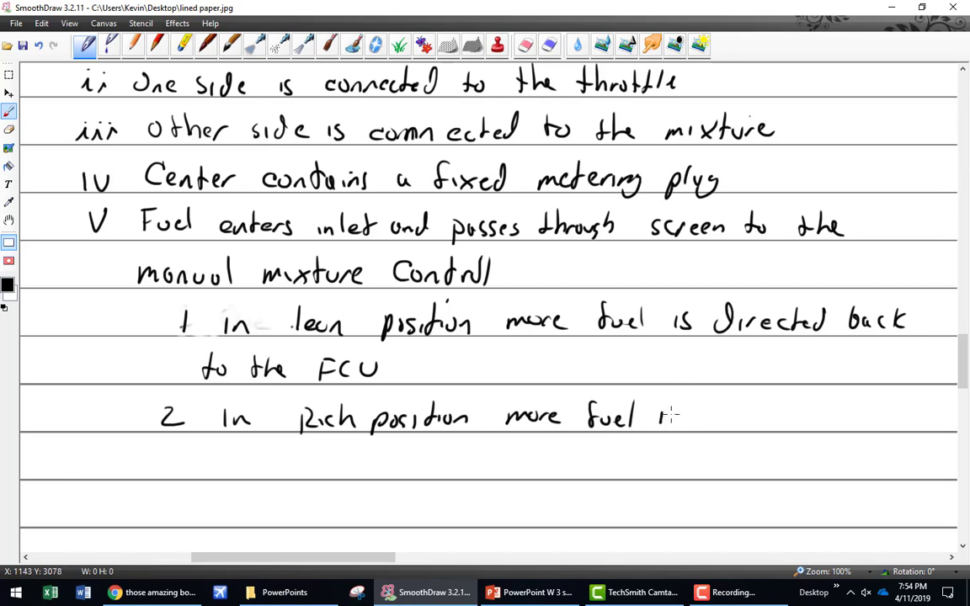
mouse_move(670, 415)
mouse_down()
mouse_move(823, 427)
mouse_move(875, 418)
mouse_move(906, 429)
mouse_up()
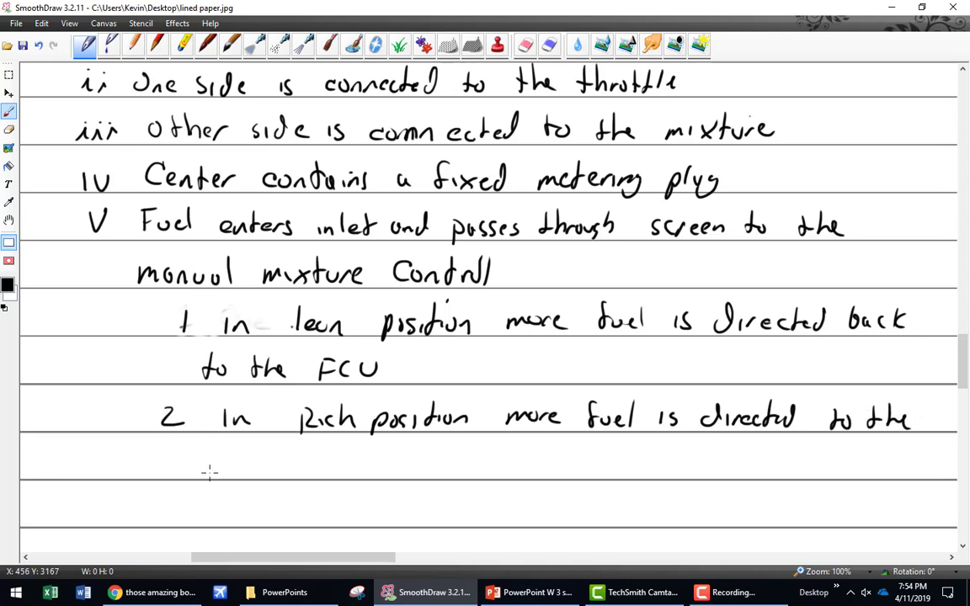
mouse_move(208, 466)
mouse_down()
mouse_move(286, 467)
mouse_move(281, 477)
mouse_move(395, 466)
mouse_up()
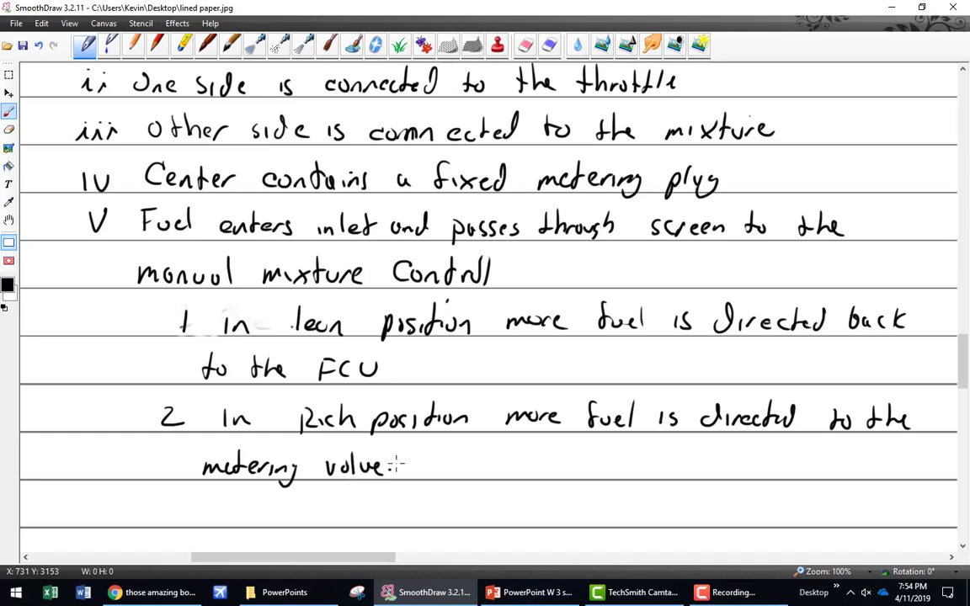
Bring up PowerPoint showing slide 23's dual fuel control assembly cutaway for reference.
click(540, 594)
scroll(407, 421, down, 1)
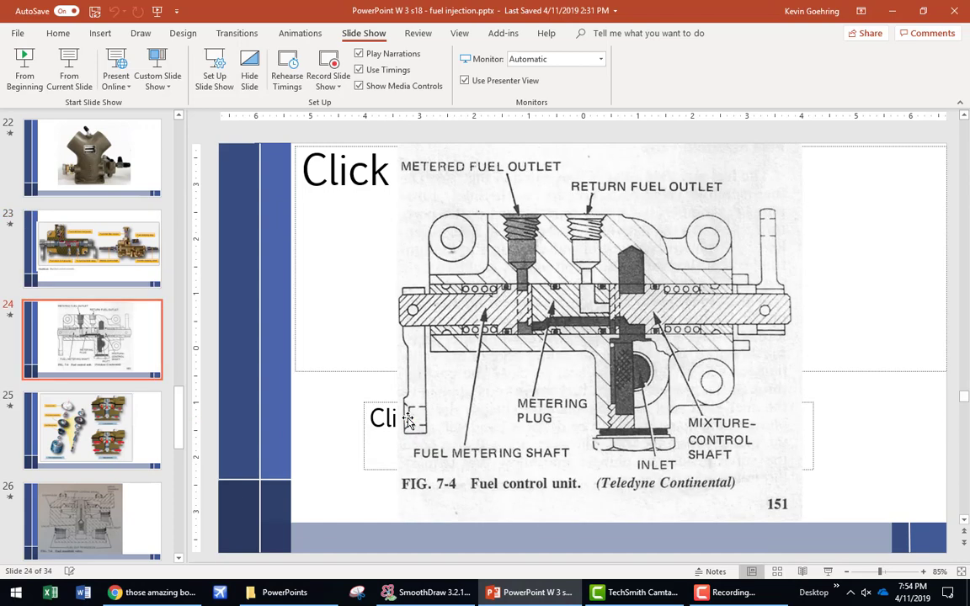
scroll(368, 379, up, 1)
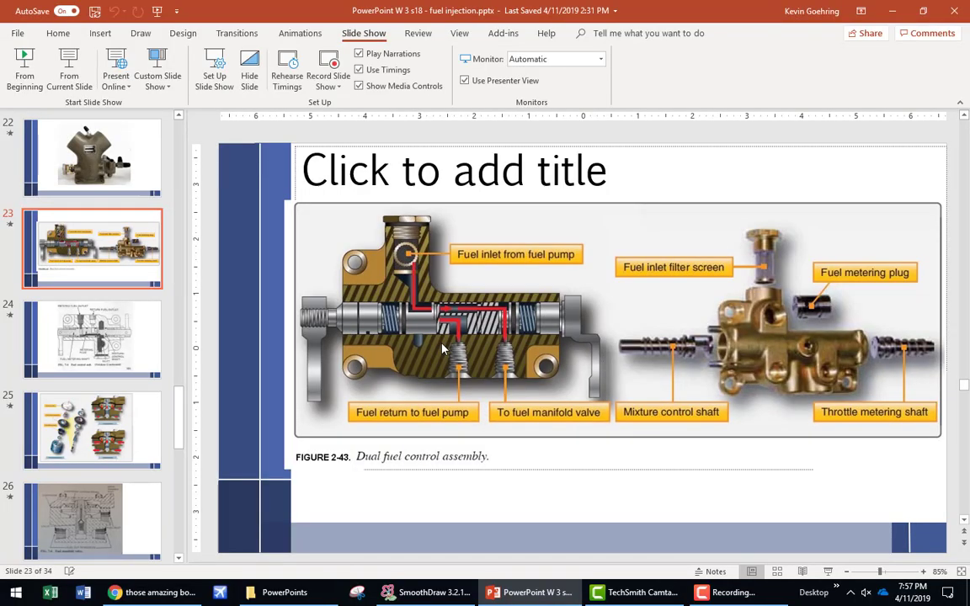
Handwrite point vi: metering valve linked to throttle, cam shaped opening (progressively larger); number line 2.
click(396, 590)
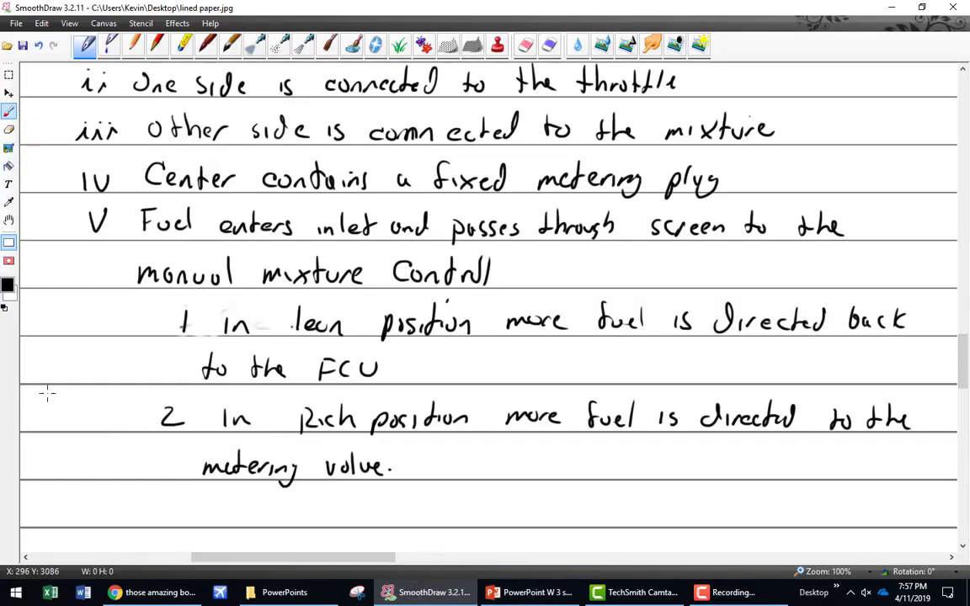
scroll(204, 225, down, 3)
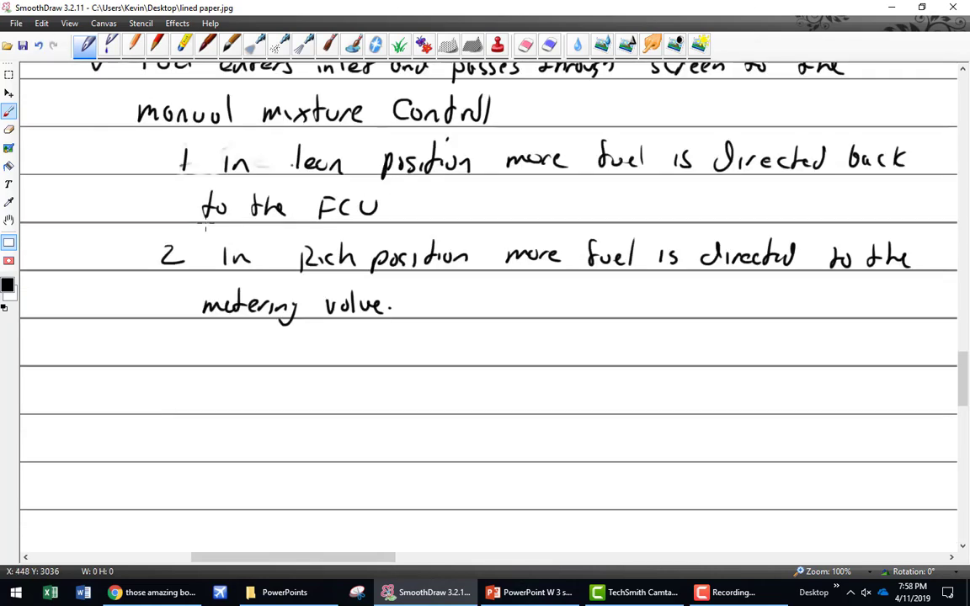
mouse_move(56, 342)
mouse_down()
mouse_move(87, 360)
mouse_move(240, 354)
mouse_move(226, 371)
mouse_move(276, 341)
mouse_move(287, 352)
mouse_move(320, 352)
mouse_move(381, 333)
mouse_move(430, 358)
mouse_move(455, 345)
mouse_move(533, 342)
mouse_move(561, 357)
mouse_move(628, 340)
mouse_move(644, 346)
mouse_move(661, 327)
mouse_move(694, 352)
mouse_up()
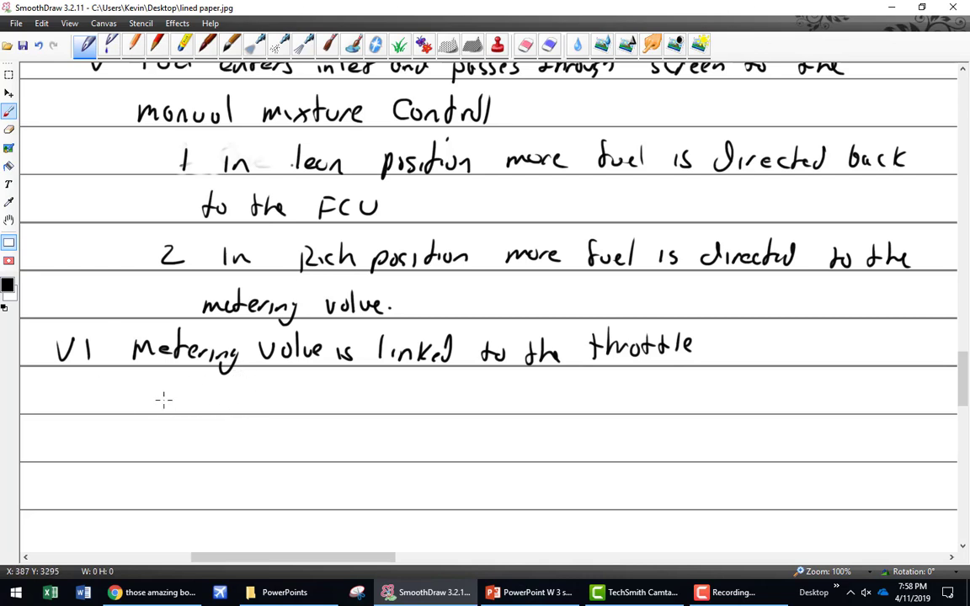
mouse_move(135, 396)
mouse_down()
mouse_move(244, 409)
mouse_move(275, 398)
mouse_move(278, 412)
mouse_move(396, 398)
mouse_move(600, 413)
mouse_move(608, 389)
mouse_move(649, 406)
mouse_move(713, 406)
mouse_up()
drag(718, 399, 709, 414)
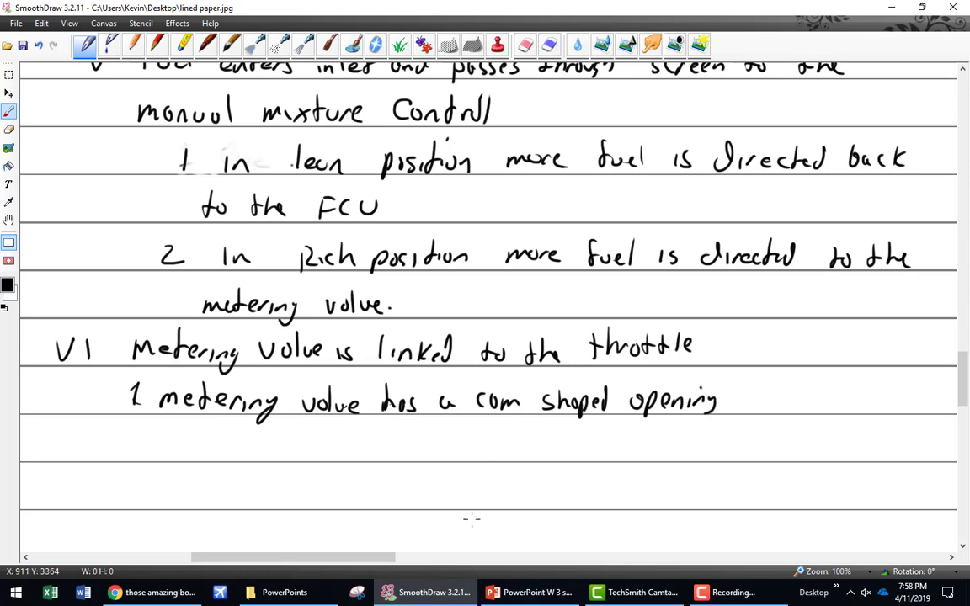
mouse_move(741, 389)
mouse_down()
mouse_move(738, 414)
mouse_move(768, 402)
mouse_move(929, 402)
mouse_up()
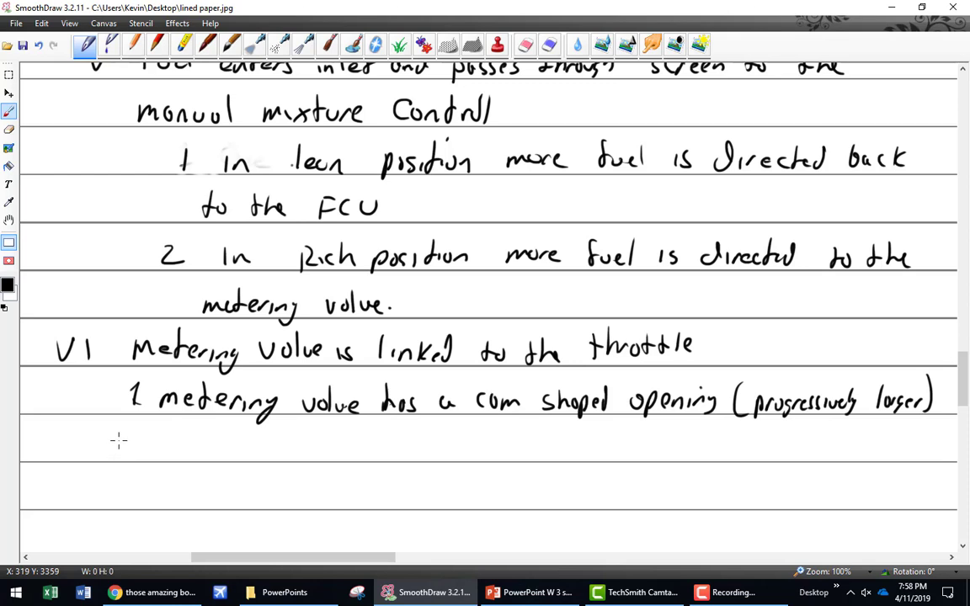
drag(130, 433, 145, 454)
Handwrite '2 As the throttle is opened, metering valve allows more fuel to be sent to the manifold valve'.
mouse_move(167, 460)
mouse_down()
mouse_move(180, 446)
mouse_move(218, 459)
mouse_move(252, 448)
mouse_move(407, 456)
mouse_up()
mouse_move(433, 450)
mouse_down()
mouse_move(459, 459)
mouse_move(513, 440)
mouse_move(536, 451)
mouse_move(642, 455)
mouse_up()
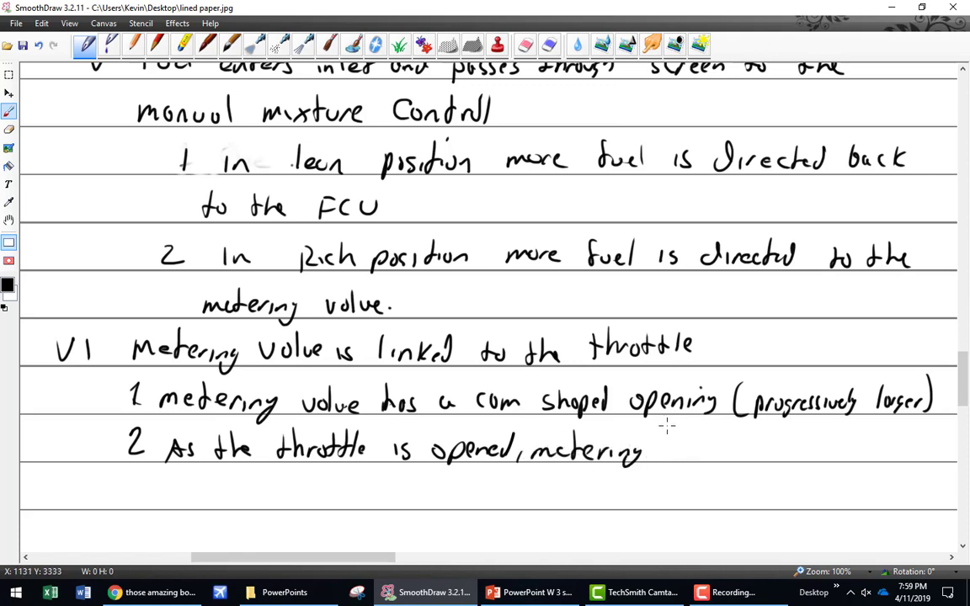
drag(653, 451, 899, 450)
mouse_move(153, 473)
mouse_down()
mouse_move(148, 481)
mouse_move(185, 488)
mouse_move(201, 503)
mouse_up()
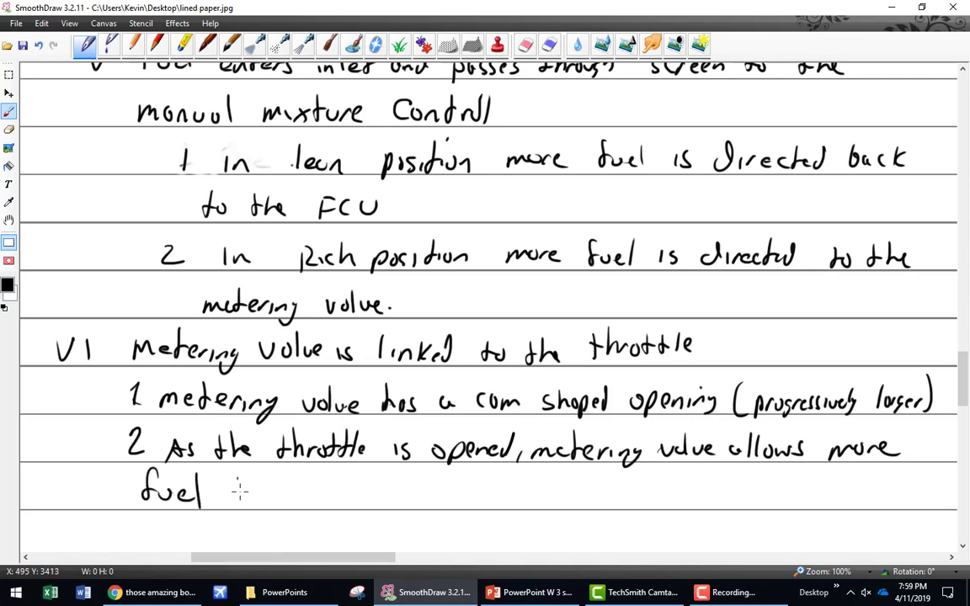
mouse_move(239, 498)
mouse_down()
mouse_move(293, 481)
mouse_move(311, 491)
mouse_move(577, 483)
mouse_move(704, 495)
mouse_up()
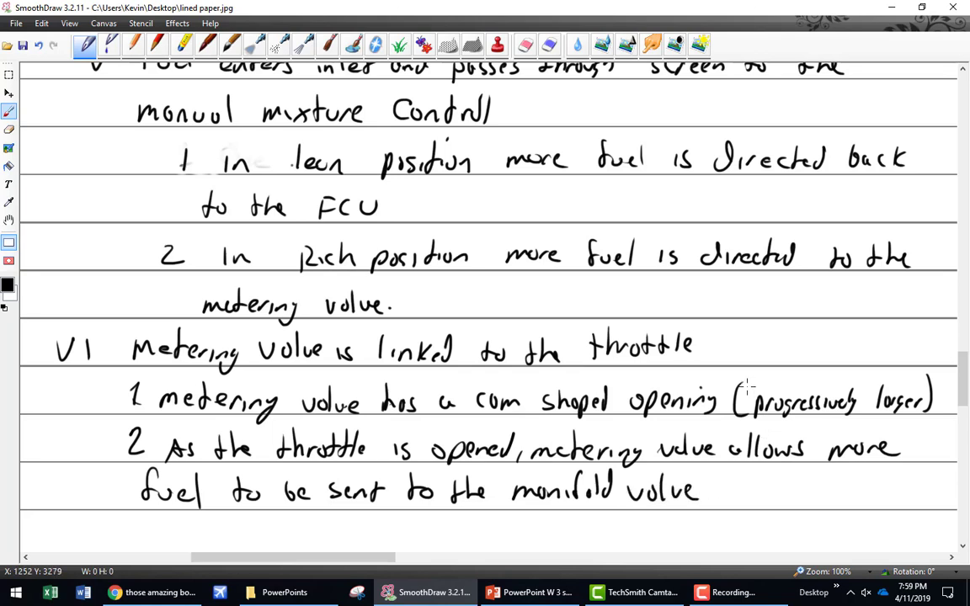
scroll(758, 413, down, 3)
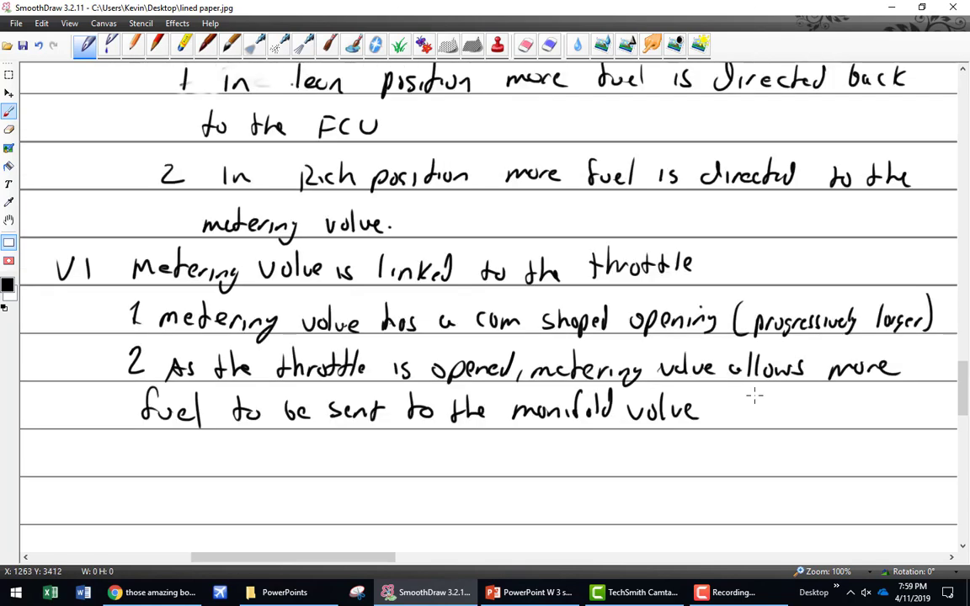
scroll(752, 394, down, 3)
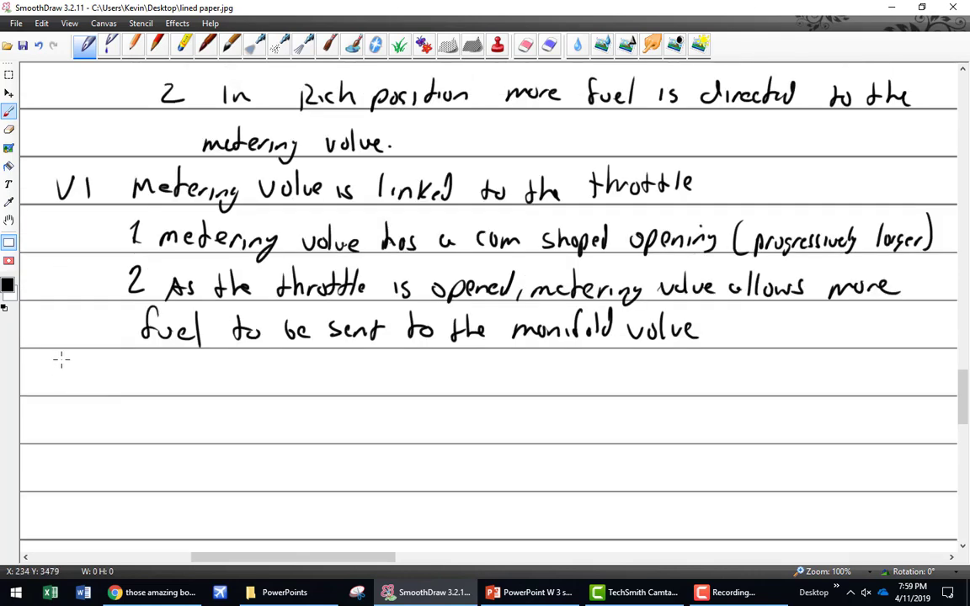
Handwrite heading 'f Fuel manifold Volve', point 'i Has 2 functions', and numbers 1 and 2.
mouse_move(61, 357)
mouse_down()
mouse_move(45, 376)
mouse_move(107, 390)
mouse_up()
mouse_move(99, 367)
mouse_down()
mouse_move(143, 352)
mouse_move(114, 346)
mouse_move(213, 379)
mouse_move(280, 377)
mouse_move(282, 362)
mouse_move(396, 362)
mouse_up()
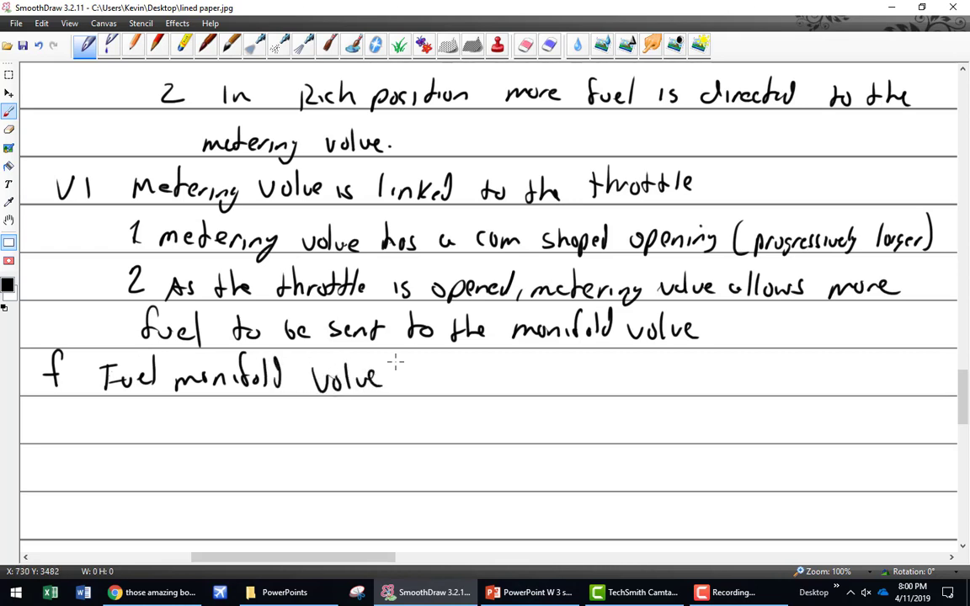
click(111, 419)
drag(110, 433, 375, 431)
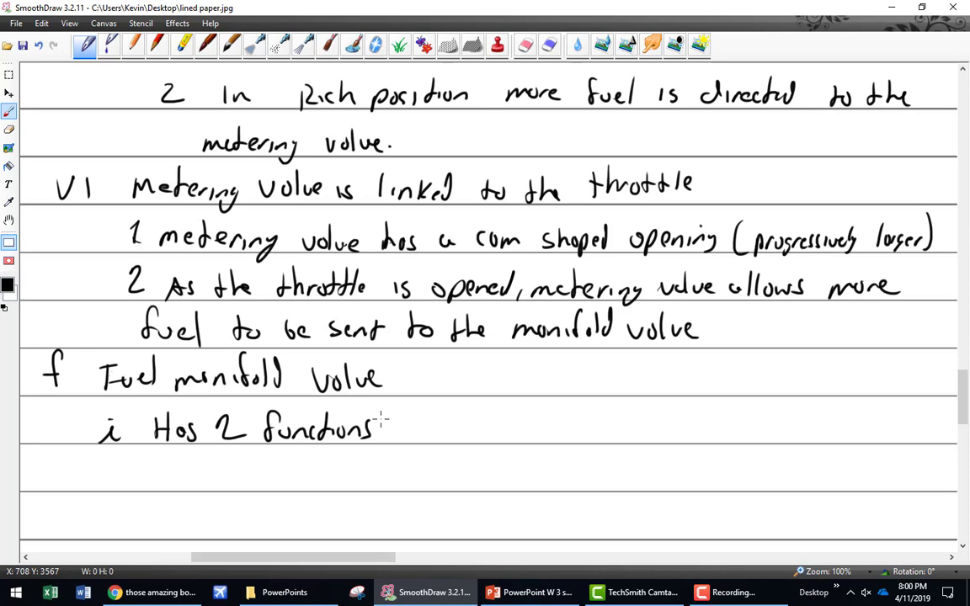
drag(174, 463, 196, 518)
Handwrite function 1 beside '1': 'Distributes fuel evenly to all cylinders'.
scroll(194, 518, down, 2)
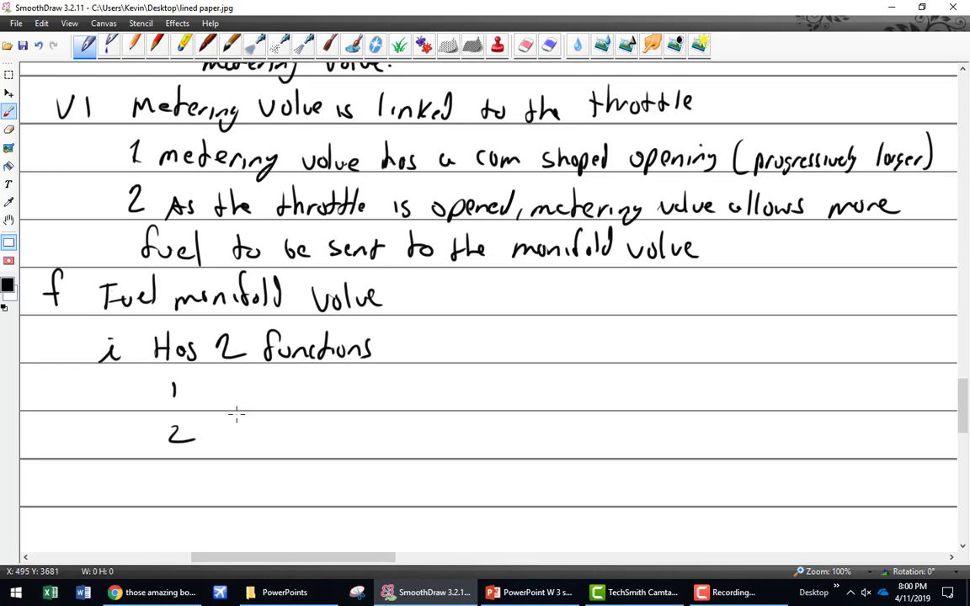
mouse_move(218, 384)
mouse_down()
mouse_move(218, 402)
mouse_move(228, 384)
mouse_move(236, 390)
mouse_move(218, 404)
mouse_up()
mouse_move(227, 387)
mouse_down()
mouse_move(226, 403)
mouse_move(257, 404)
mouse_up()
drag(250, 393, 267, 393)
mouse_move(272, 404)
mouse_down()
mouse_move(286, 393)
mouse_move(301, 404)
mouse_move(337, 395)
mouse_move(345, 408)
mouse_up()
drag(339, 392, 369, 405)
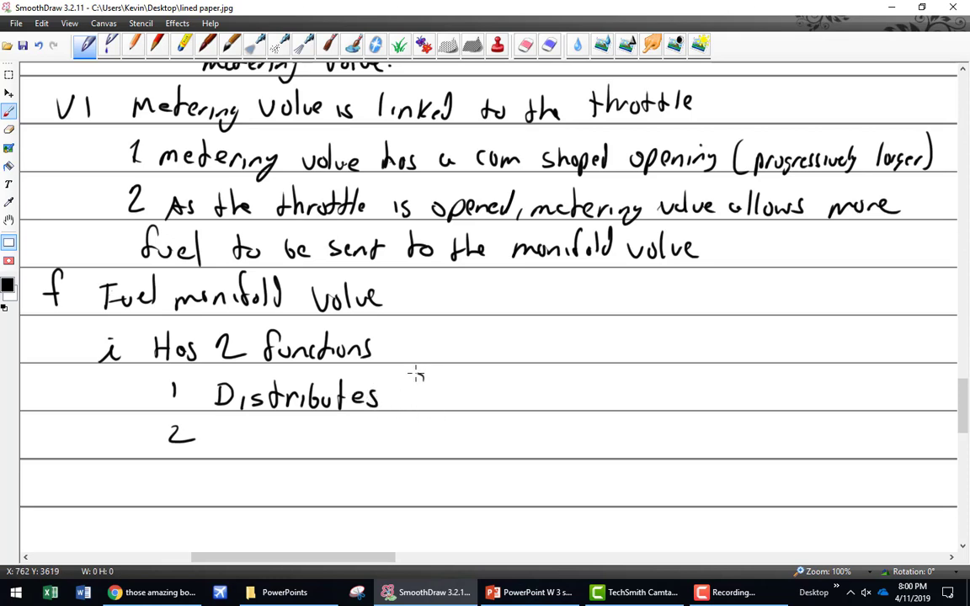
mouse_move(419, 385)
mouse_down()
mouse_move(406, 410)
mouse_move(438, 389)
mouse_up()
drag(442, 397, 450, 404)
mouse_move(456, 383)
mouse_down()
mouse_move(456, 407)
mouse_move(500, 404)
mouse_move(513, 390)
mouse_up()
mouse_move(516, 398)
mouse_down()
mouse_move(559, 405)
mouse_move(573, 419)
mouse_up()
mouse_move(608, 379)
mouse_down()
mouse_move(607, 403)
mouse_move(618, 384)
mouse_up()
drag(630, 390, 682, 404)
mouse_move(692, 379)
mouse_down()
mouse_move(692, 404)
mouse_move(741, 406)
mouse_up()
drag(747, 392, 774, 405)
mouse_move(781, 393)
mouse_down()
mouse_move(782, 404)
mouse_move(800, 405)
mouse_up()
mouse_move(812, 396)
mouse_down()
mouse_move(815, 379)
mouse_move(838, 392)
mouse_up()
drag(849, 392, 841, 406)
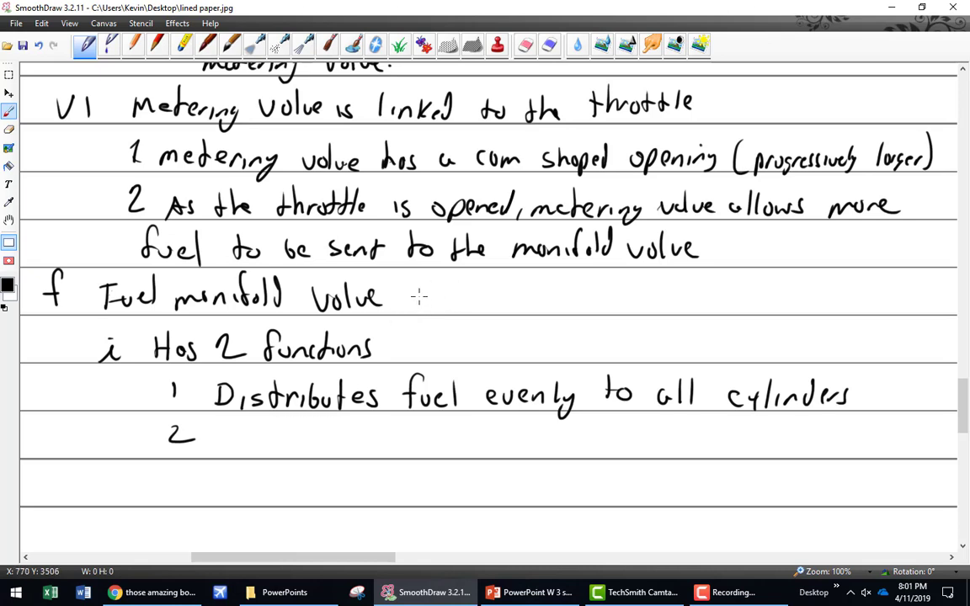
Add '(flow divider)' after the fuel manifold valve heading and write function 2, 'Provides positive shut off'.
drag(413, 283, 413, 310)
mouse_move(444, 288)
mouse_down()
mouse_move(441, 308)
mouse_move(511, 295)
mouse_move(569, 303)
mouse_up()
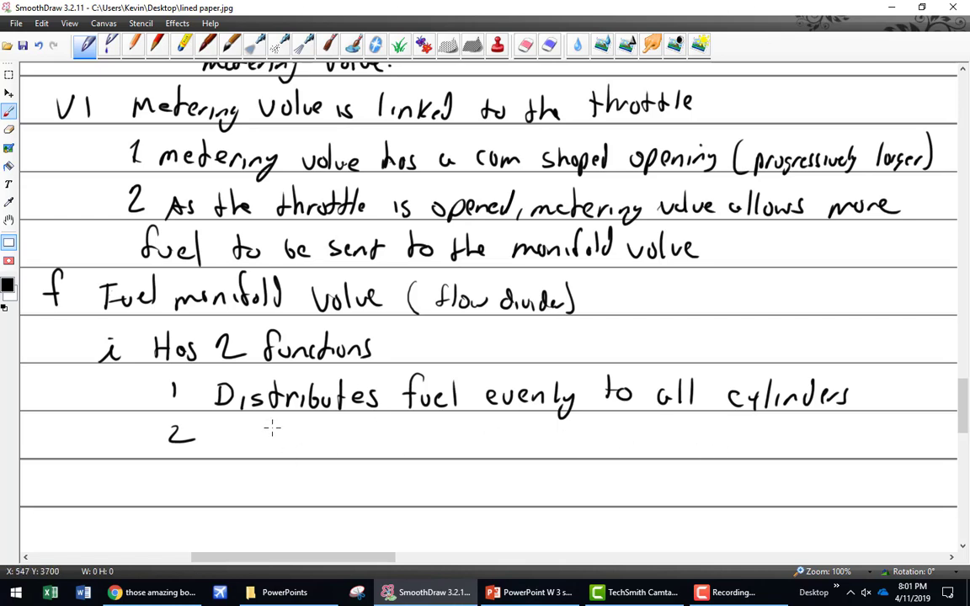
mouse_move(229, 427)
mouse_down()
mouse_move(228, 450)
mouse_move(242, 426)
mouse_move(246, 442)
mouse_move(427, 443)
mouse_up()
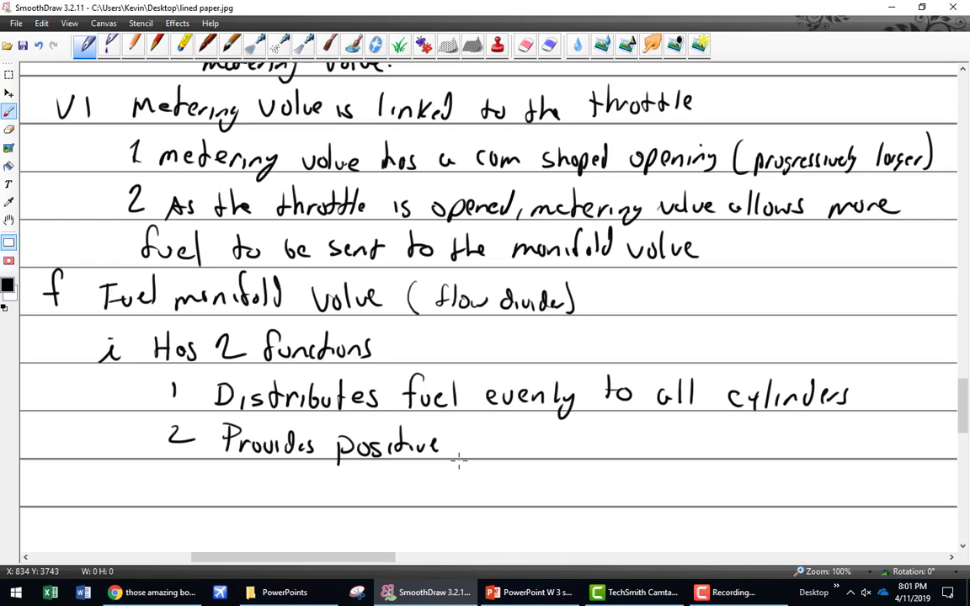
mouse_move(484, 427)
mouse_down()
mouse_move(508, 444)
mouse_move(595, 449)
mouse_up()
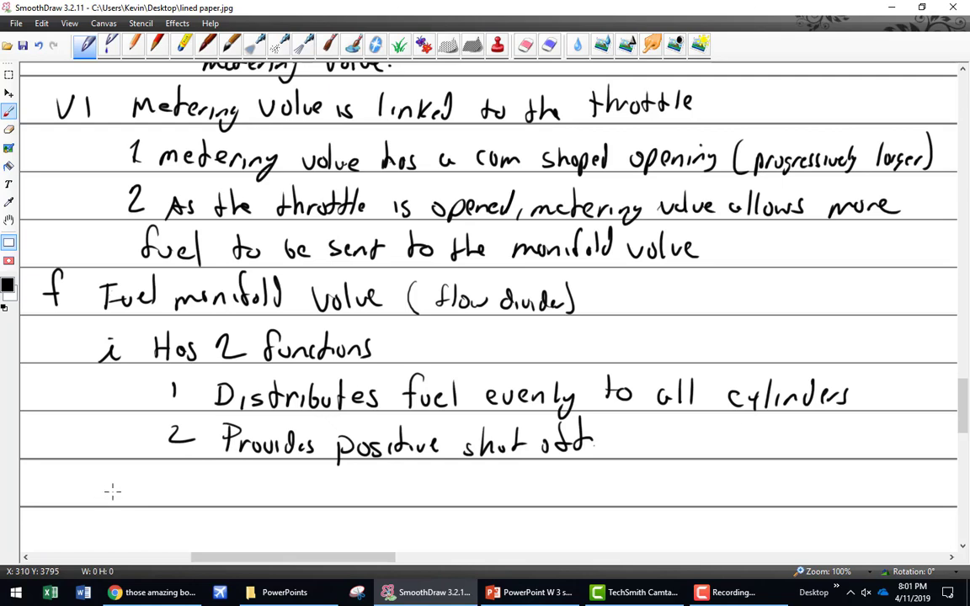
Bring up slide 25, the fuel manifold valve, in the PowerPoint deck.
click(533, 596)
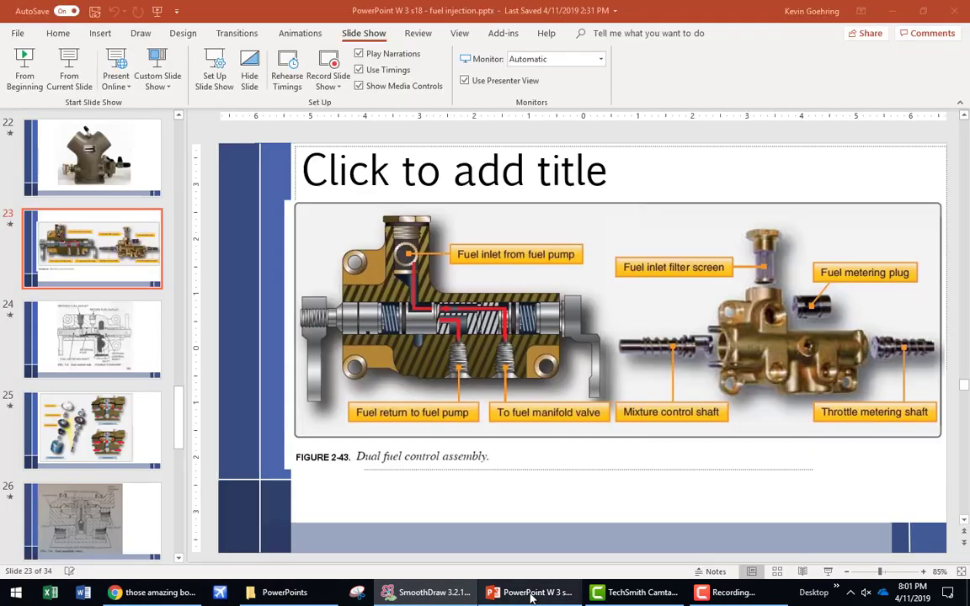
scroll(147, 345, down, 1)
click(99, 380)
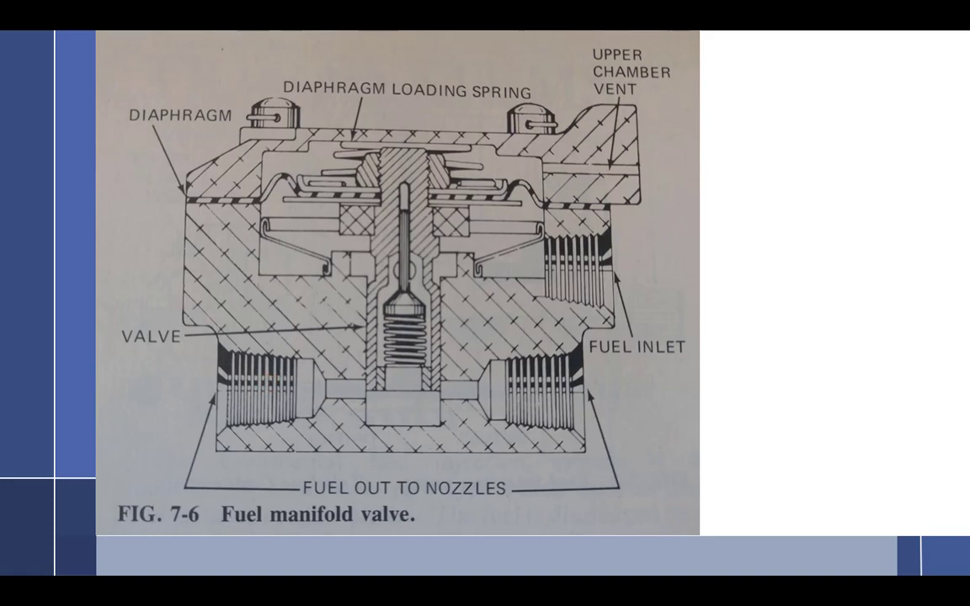
Advance past the manifold valve slides, end the slide show and return to the SmoothDraw notes.
click(332, 325)
key(Escape)
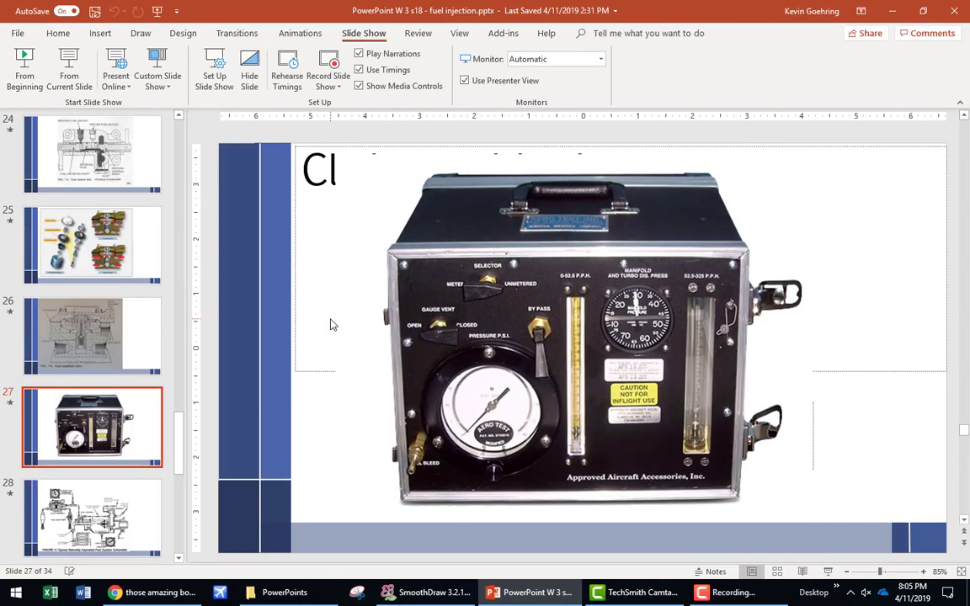
click(428, 592)
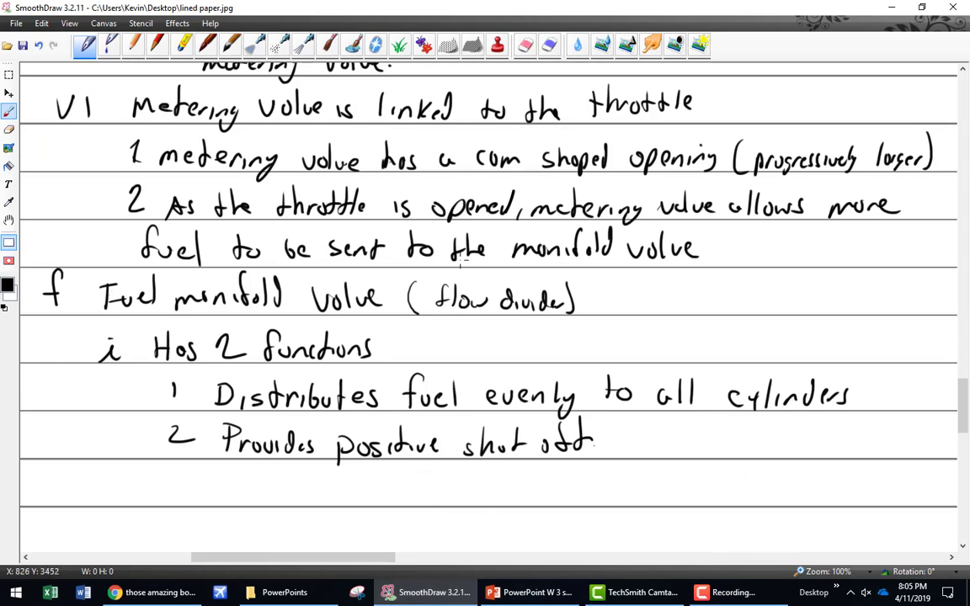
Write point 'ii uses a spring loaded diaphragm' under the functions list.
mouse_move(82, 477)
mouse_down()
mouse_move(84, 495)
mouse_move(106, 494)
mouse_move(85, 473)
mouse_up()
click(95, 469)
scroll(100, 437, down, 1)
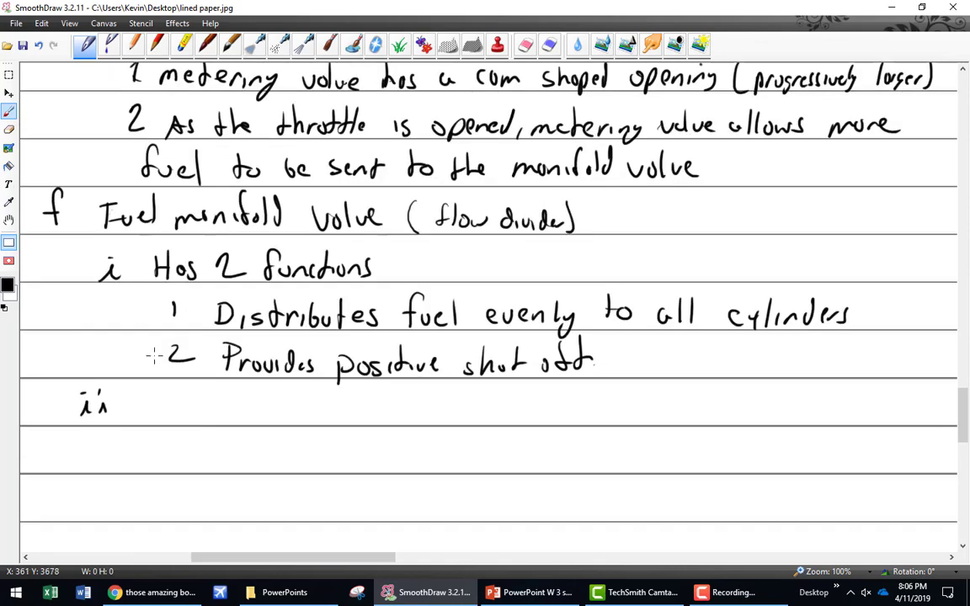
drag(133, 403, 152, 415)
drag(165, 410, 251, 431)
drag(266, 412, 282, 419)
mouse_move(287, 419)
mouse_down()
mouse_move(300, 417)
mouse_move(296, 433)
mouse_up()
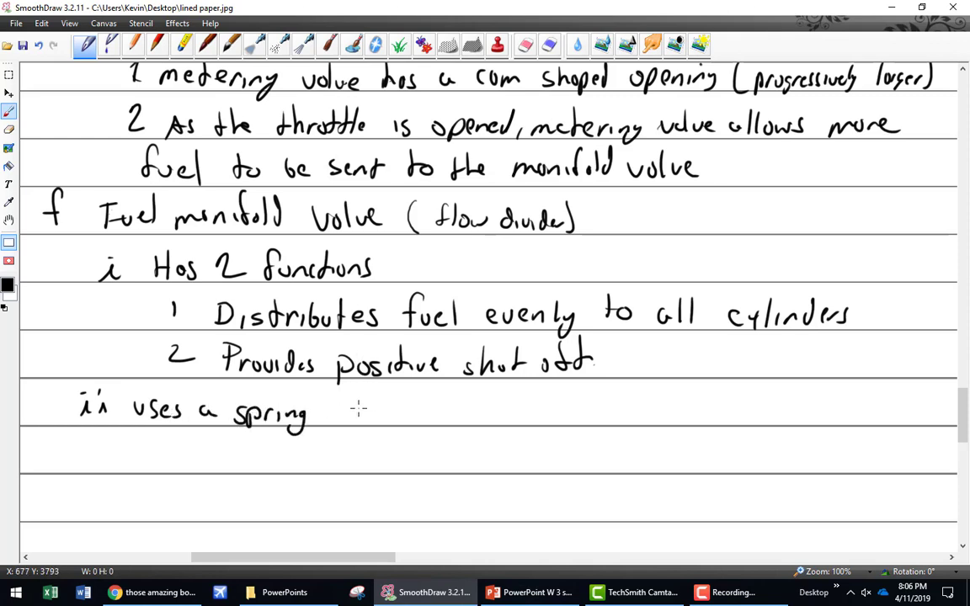
mouse_move(333, 396)
mouse_down()
mouse_move(331, 414)
mouse_move(344, 408)
mouse_up()
drag(361, 407, 365, 415)
drag(378, 407, 380, 415)
mouse_move(380, 394)
mouse_down()
mouse_move(382, 416)
mouse_move(396, 414)
mouse_up()
mouse_move(407, 395)
mouse_down()
mouse_move(406, 416)
mouse_move(438, 396)
mouse_move(446, 417)
mouse_move(483, 430)
mouse_move(501, 419)
mouse_up()
drag(504, 411, 515, 412)
mouse_move(526, 410)
mouse_down()
mouse_move(524, 429)
mouse_move(543, 415)
mouse_move(580, 420)
mouse_move(585, 410)
mouse_up()
Continue with 'that lifts valve off its seat' and write numeral 'iii' on the next line.
mouse_move(590, 399)
mouse_down()
mouse_move(599, 421)
mouse_move(616, 422)
mouse_up()
mouse_move(622, 401)
mouse_down()
mouse_move(624, 421)
mouse_move(667, 421)
mouse_up()
mouse_move(680, 399)
mouse_down()
mouse_move(674, 421)
mouse_move(682, 410)
mouse_up()
drag(690, 401, 691, 422)
mouse_move(687, 409)
mouse_down()
mouse_move(705, 420)
mouse_move(757, 407)
mouse_move(772, 421)
mouse_up()
drag(776, 402, 777, 421)
drag(781, 409, 807, 420)
drag(823, 411, 834, 422)
drag(829, 412, 887, 421)
drag(882, 408, 895, 408)
drag(906, 407, 898, 420)
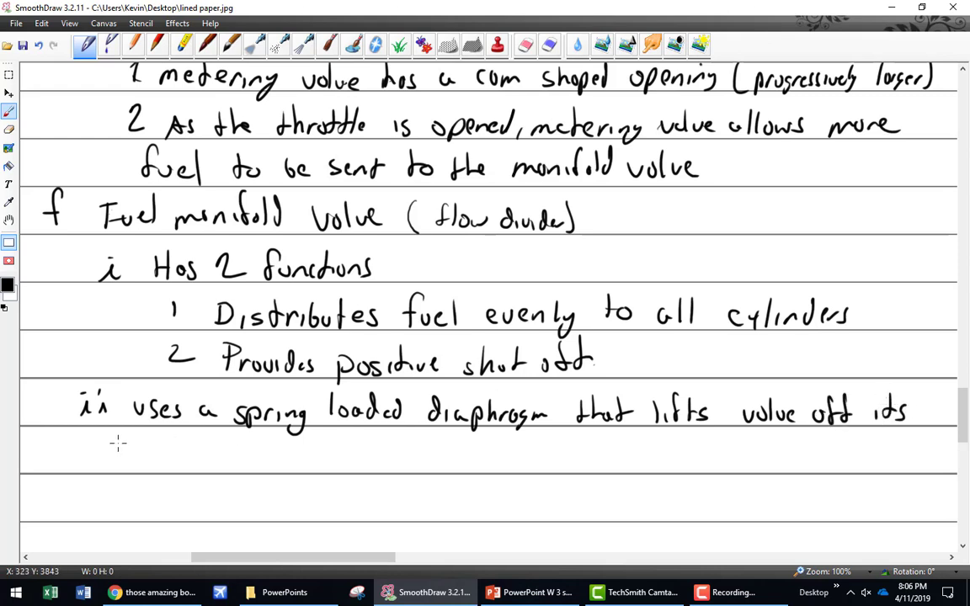
mouse_move(137, 448)
mouse_down()
mouse_move(128, 465)
mouse_move(155, 463)
mouse_up()
drag(168, 454, 184, 466)
drag(175, 455, 196, 455)
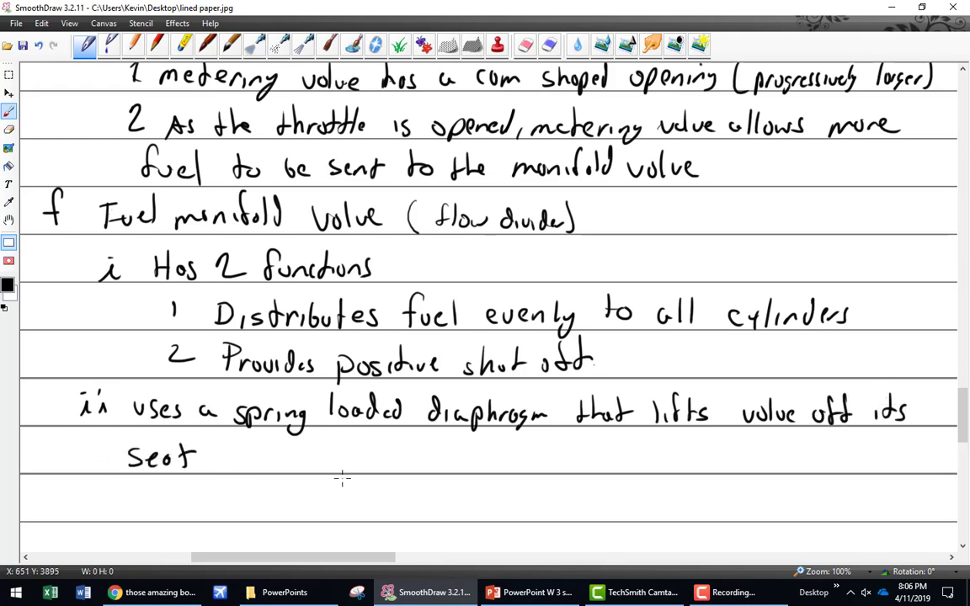
drag(71, 509, 104, 503)
Write point iii: a little poppet valve inside the main poppet keeps fuel from flowing until proper pressure.
scroll(160, 472, down, 3)
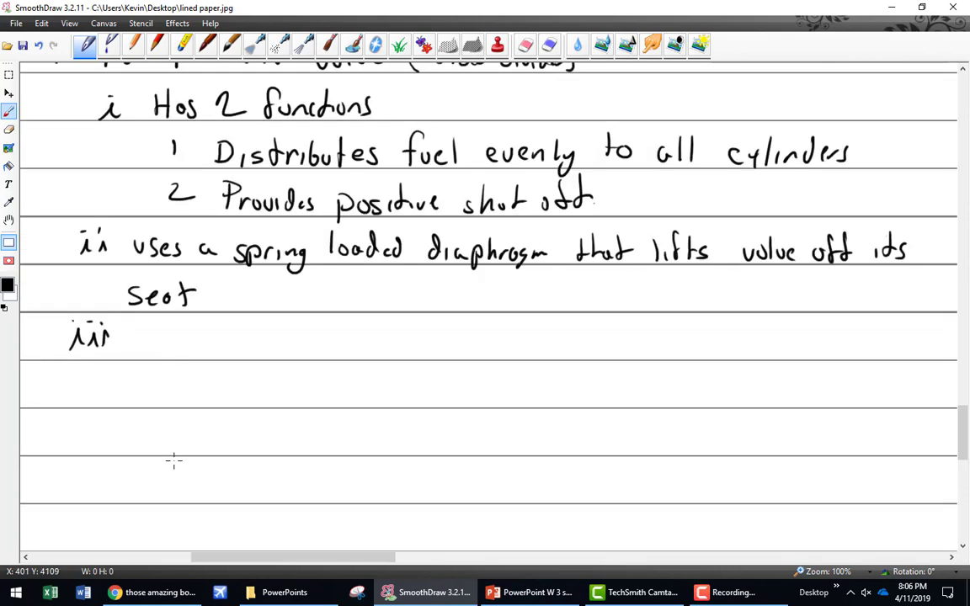
mouse_move(140, 352)
mouse_down()
mouse_move(139, 341)
mouse_move(242, 341)
mouse_up()
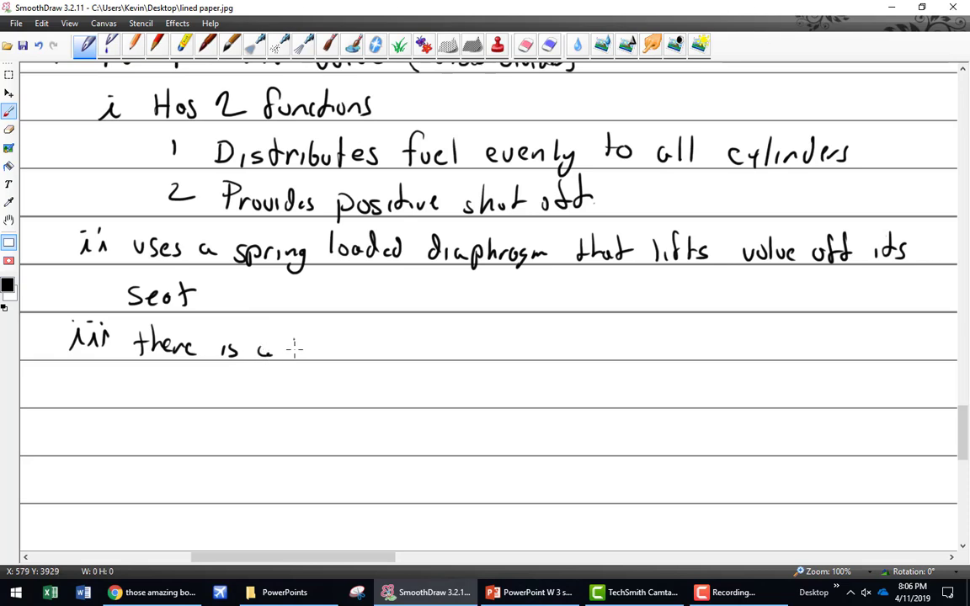
mouse_move(308, 348)
mouse_down()
mouse_move(378, 339)
mouse_move(420, 359)
mouse_up()
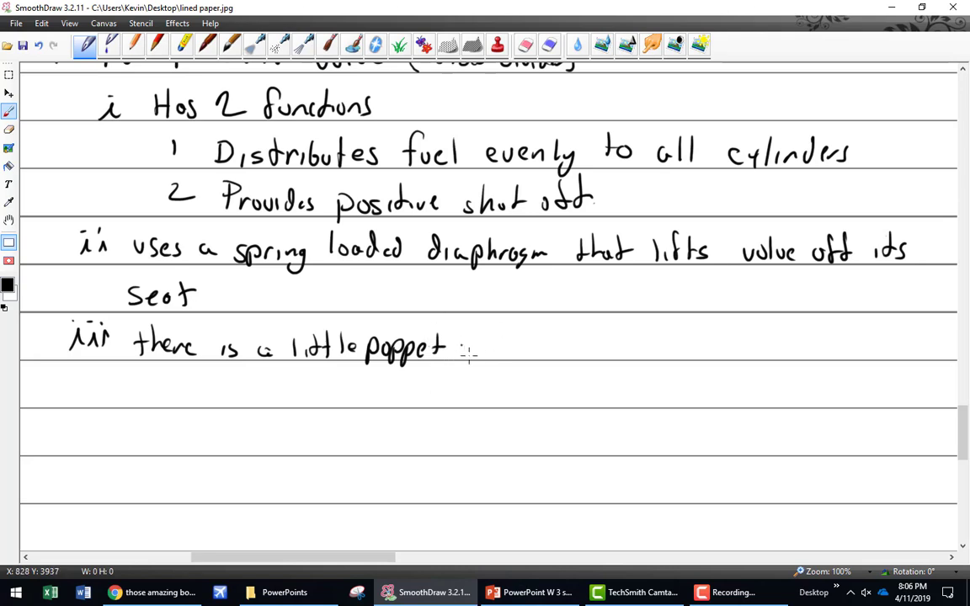
mouse_move(472, 349)
mouse_down()
mouse_move(487, 340)
mouse_move(558, 355)
mouse_move(641, 342)
mouse_move(653, 352)
mouse_move(810, 348)
mouse_up()
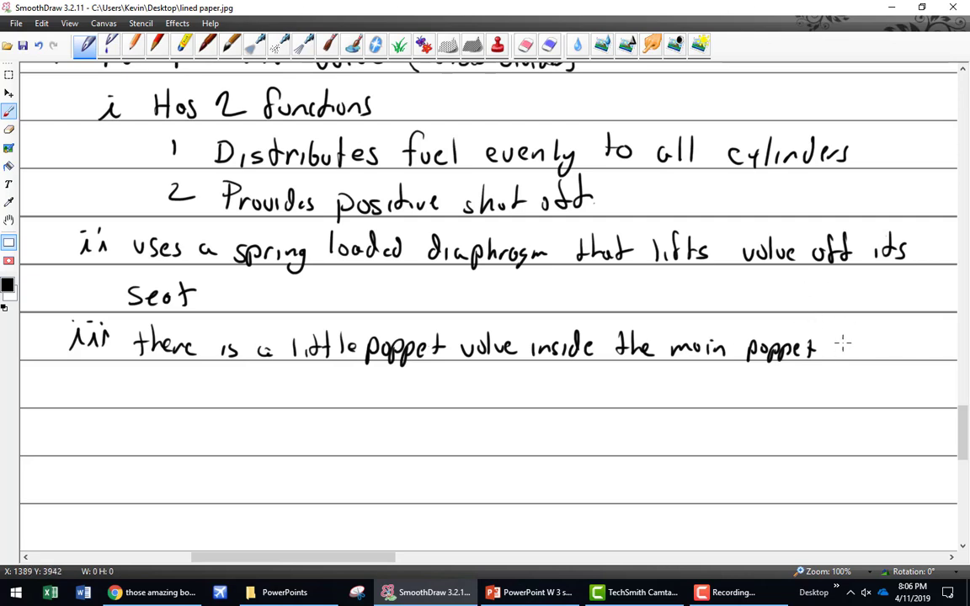
mouse_move(842, 340)
mouse_down()
mouse_move(871, 347)
mouse_move(896, 336)
mouse_up()
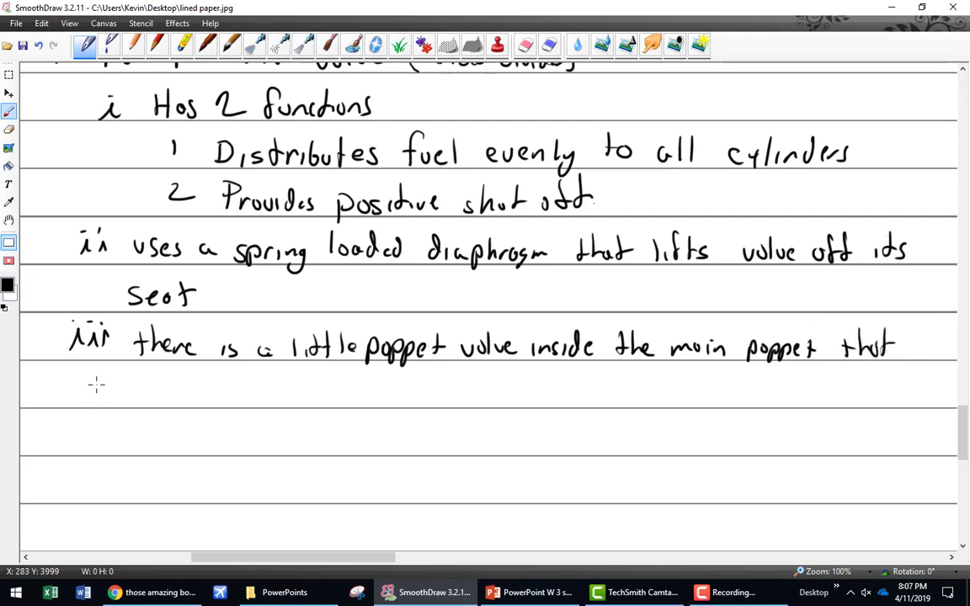
mouse_move(96, 384)
mouse_down()
mouse_move(108, 405)
mouse_move(286, 399)
mouse_move(339, 386)
mouse_move(405, 408)
mouse_move(441, 396)
mouse_move(461, 406)
mouse_up()
mouse_move(455, 396)
mouse_down()
mouse_move(534, 406)
mouse_move(720, 389)
mouse_move(834, 403)
mouse_move(872, 389)
mouse_up()
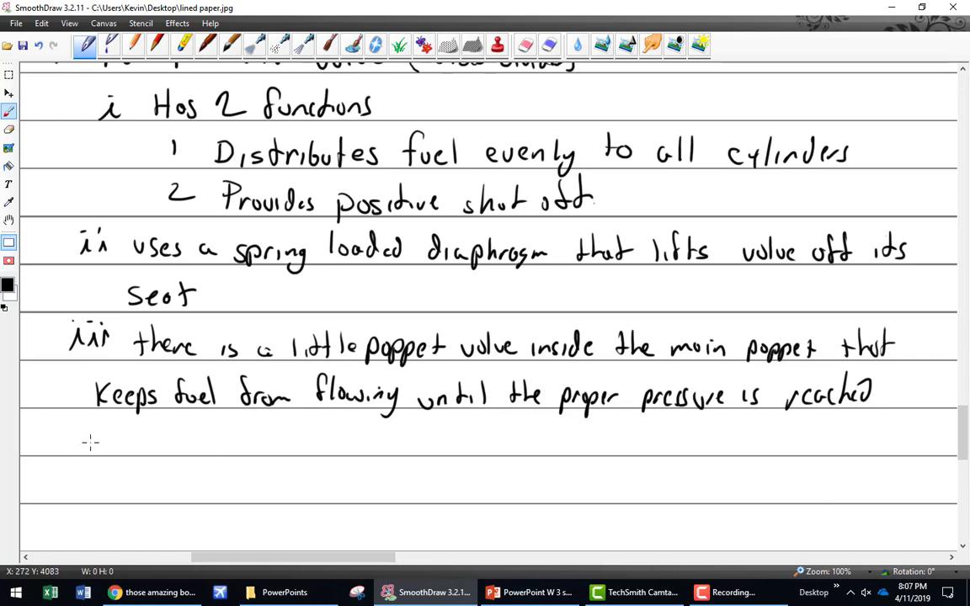
Add the sub-note 'this keeps the distributor from regulating fuel' and begin point iv, 'Vent on top'.
mouse_move(99, 433)
mouse_down()
mouse_move(100, 448)
mouse_move(190, 450)
mouse_up()
drag(104, 432, 105, 449)
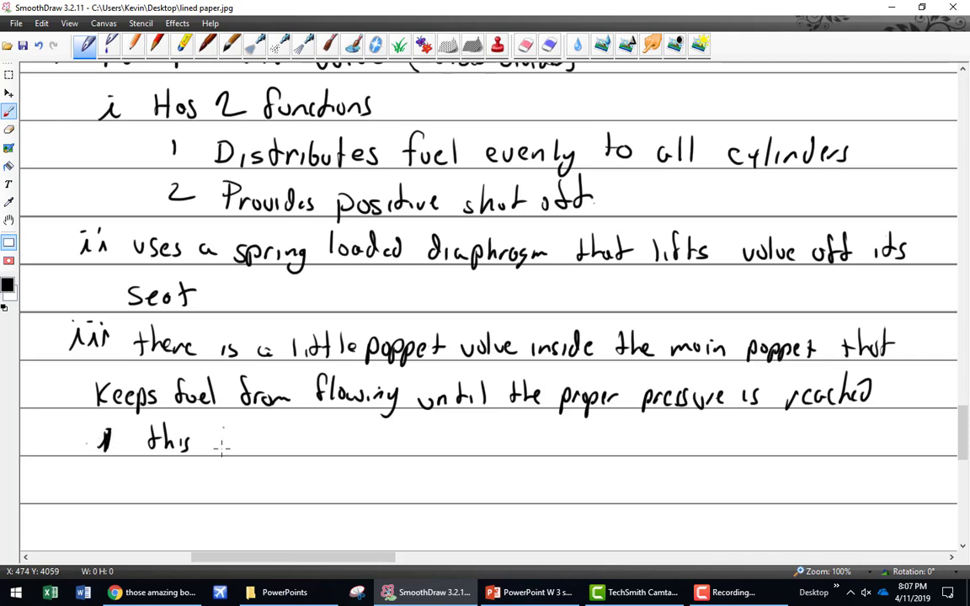
mouse_move(228, 441)
mouse_down()
mouse_move(347, 446)
mouse_move(407, 431)
mouse_move(433, 441)
mouse_move(466, 427)
mouse_move(568, 449)
mouse_move(805, 449)
mouse_up()
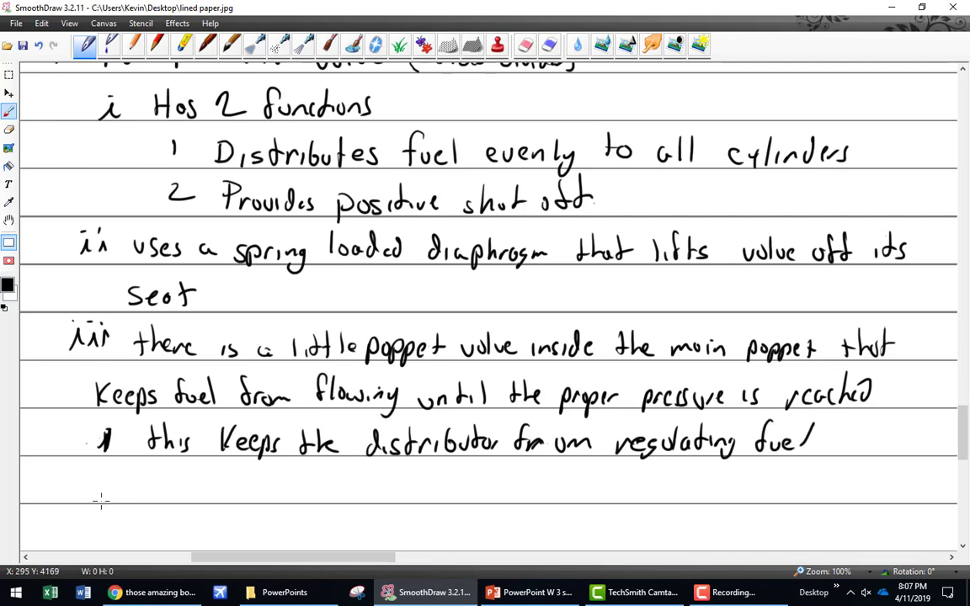
mouse_move(69, 487)
mouse_down()
mouse_move(72, 503)
mouse_move(157, 483)
mouse_move(405, 493)
mouse_move(416, 503)
mouse_up()
Extend point iv with 'must be kept away from Ram Air'.
drag(410, 488, 429, 486)
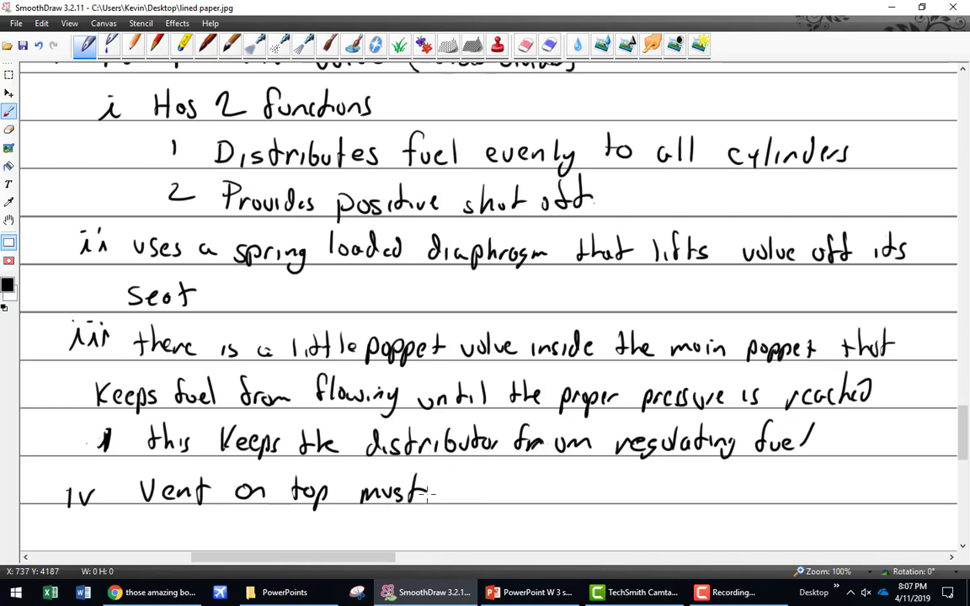
mouse_move(453, 478)
mouse_down()
mouse_move(453, 503)
mouse_move(463, 490)
mouse_move(472, 500)
mouse_move(640, 496)
mouse_move(710, 477)
mouse_move(844, 493)
mouse_move(910, 480)
mouse_up()
scroll(910, 480, down, 2)
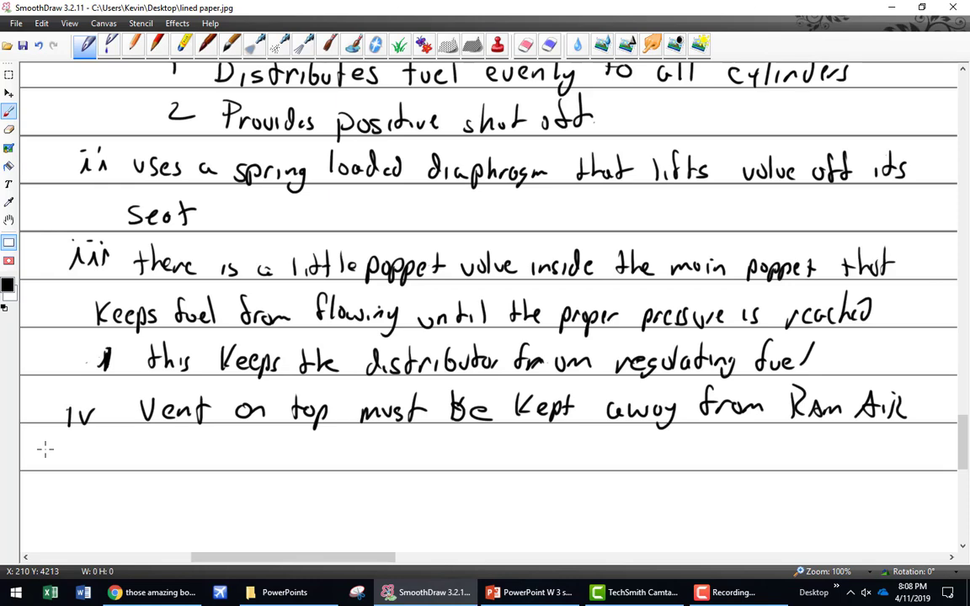
Look at PowerPoint slide 18, 'Continental (TCM) Fuel Injection', then go back to the notes.
click(533, 592)
scroll(88, 381, down, 3)
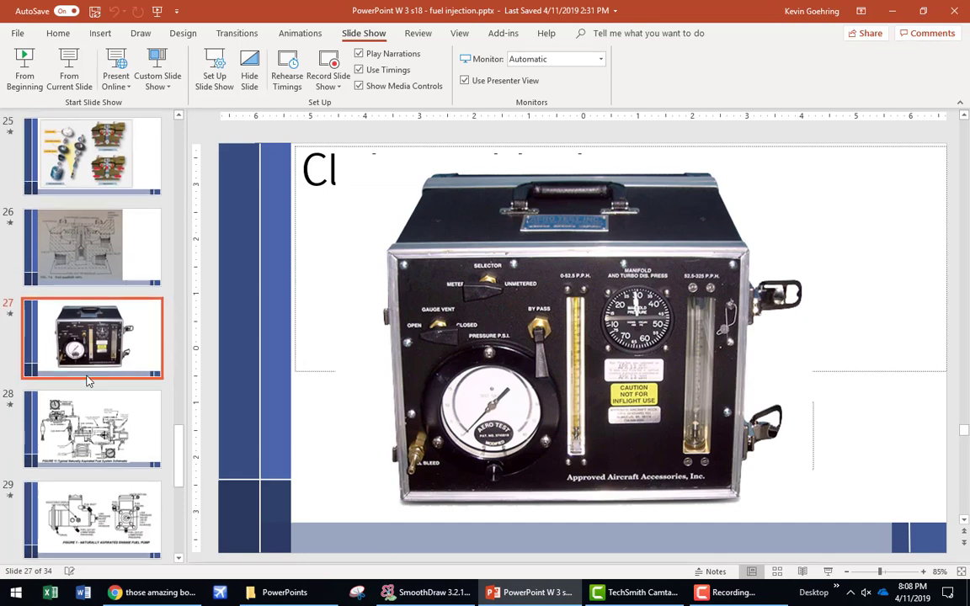
scroll(87, 381, down, 3)
scroll(87, 381, up, 6)
scroll(88, 381, up, 6)
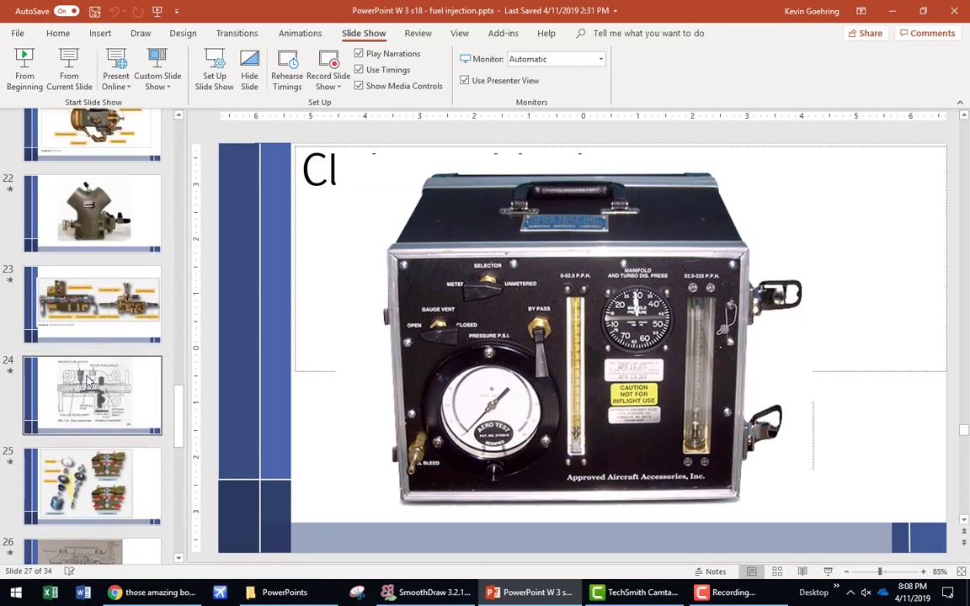
scroll(88, 381, up, 2)
click(84, 350)
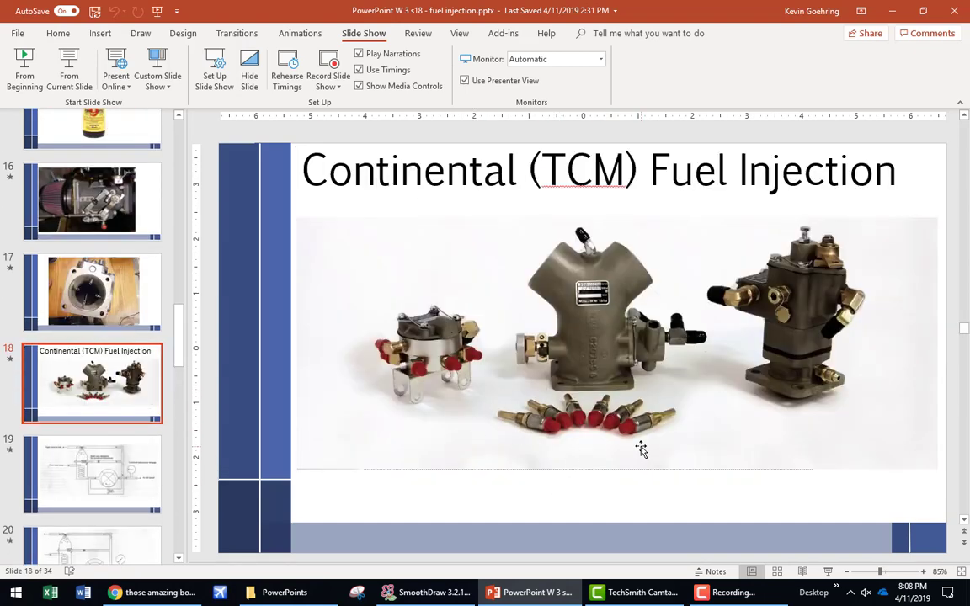
click(434, 593)
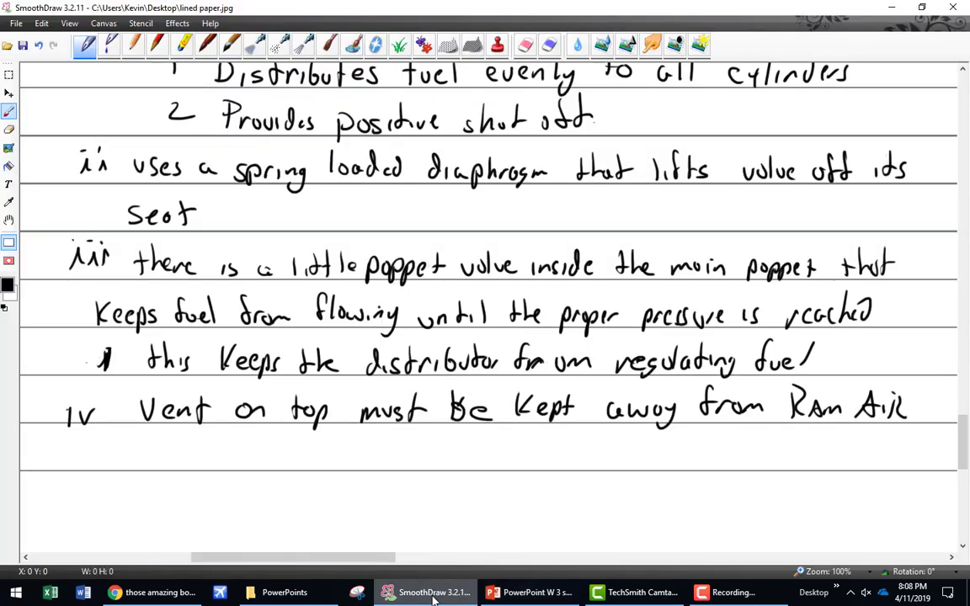
Scroll the canvas past the point iv notes to empty ruled lines.
mouse_move(340, 564)
mouse_down()
mouse_move(460, 562)
mouse_move(319, 556)
mouse_move(346, 551)
mouse_up()
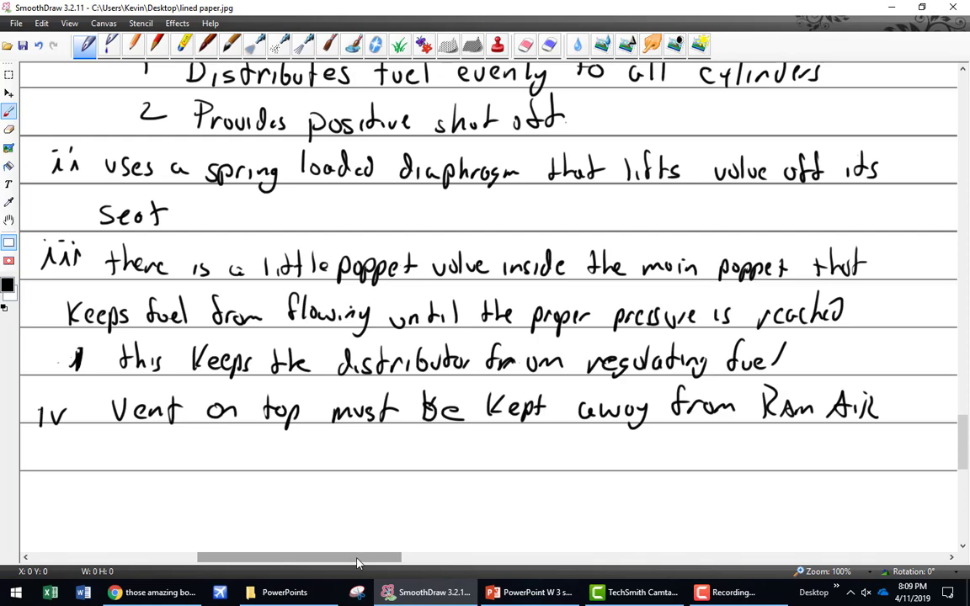
drag(357, 563, 565, 575)
drag(967, 426, 968, 165)
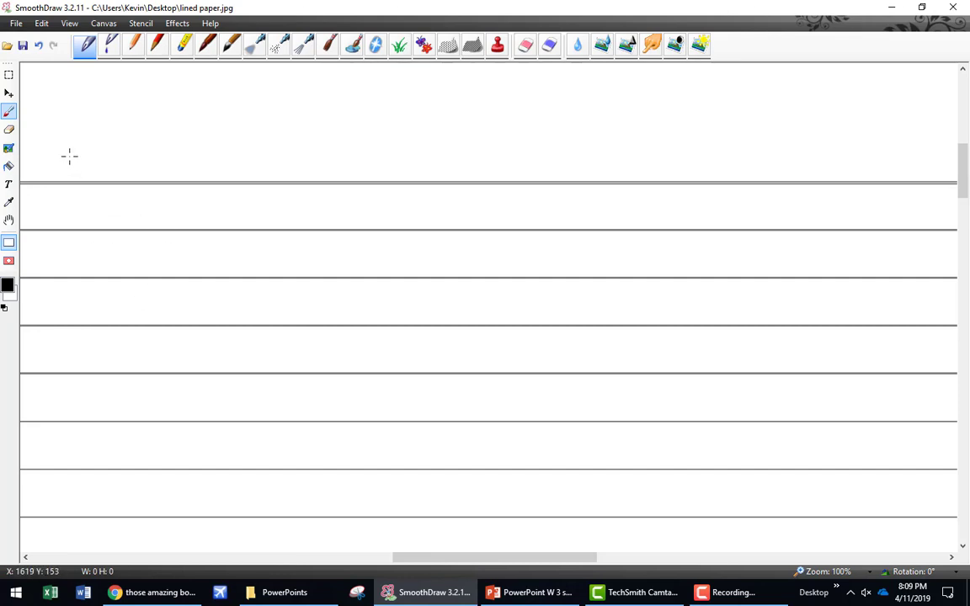
Write heading 'g Nozzles' and point 'i Basically the same as Bendix'.
drag(73, 160, 54, 184)
mouse_move(116, 179)
mouse_down()
mouse_move(118, 157)
mouse_move(165, 169)
mouse_move(178, 154)
mouse_move(222, 165)
mouse_up()
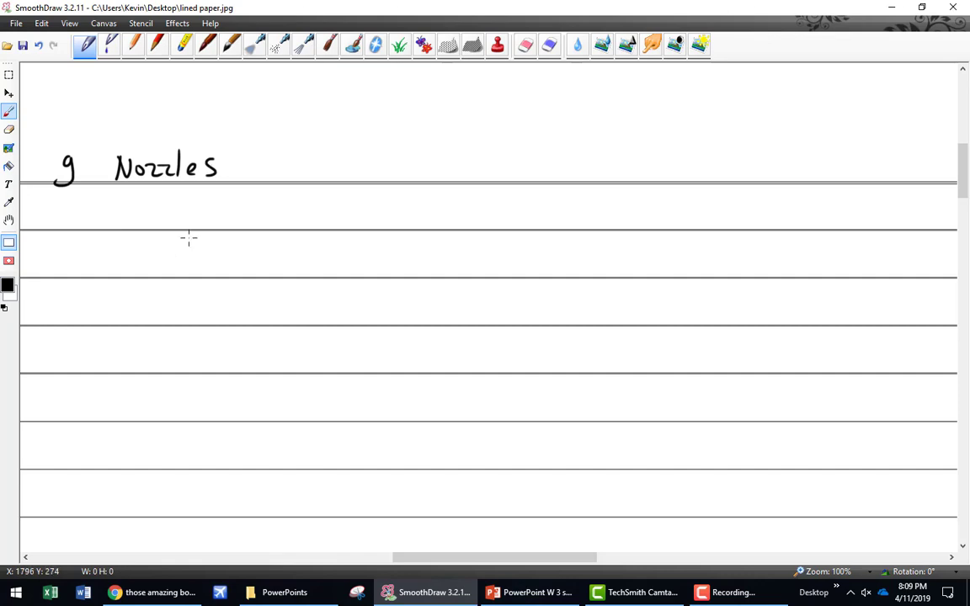
mouse_move(102, 222)
mouse_down()
mouse_move(108, 208)
mouse_move(236, 216)
mouse_move(225, 236)
mouse_up()
click(109, 207)
mouse_move(278, 200)
mouse_down()
mouse_move(285, 221)
mouse_move(366, 221)
mouse_move(386, 211)
mouse_move(562, 224)
mouse_up()
click(557, 197)
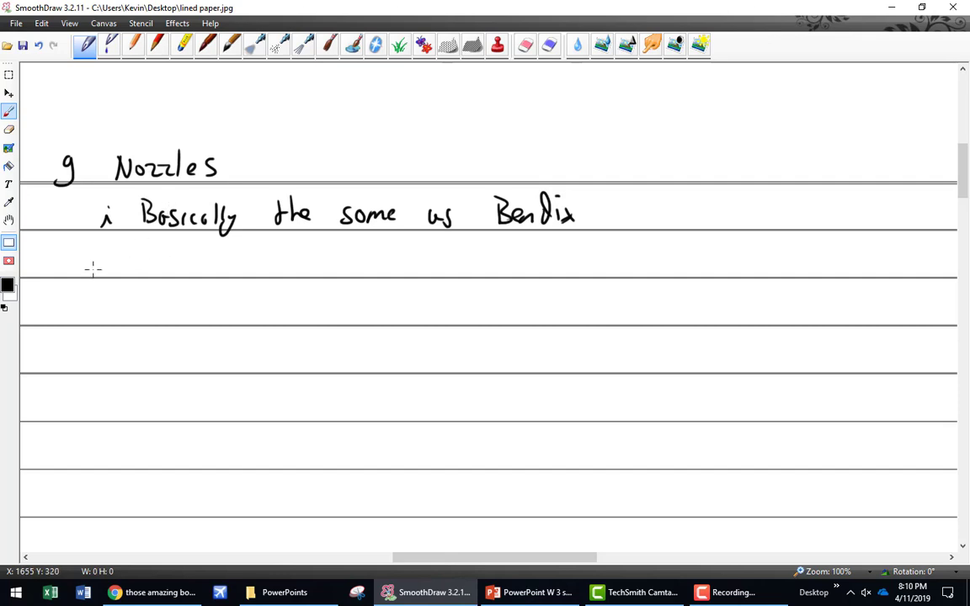
Write point 'ii letters stamped on the wrench flats that indicate'.
mouse_move(94, 257)
mouse_down()
mouse_move(150, 269)
mouse_move(201, 261)
mouse_move(321, 273)
mouse_move(348, 249)
mouse_move(395, 266)
mouse_move(559, 268)
mouse_move(600, 253)
mouse_move(683, 269)
mouse_move(857, 263)
mouse_up()
click(98, 252)
click(110, 252)
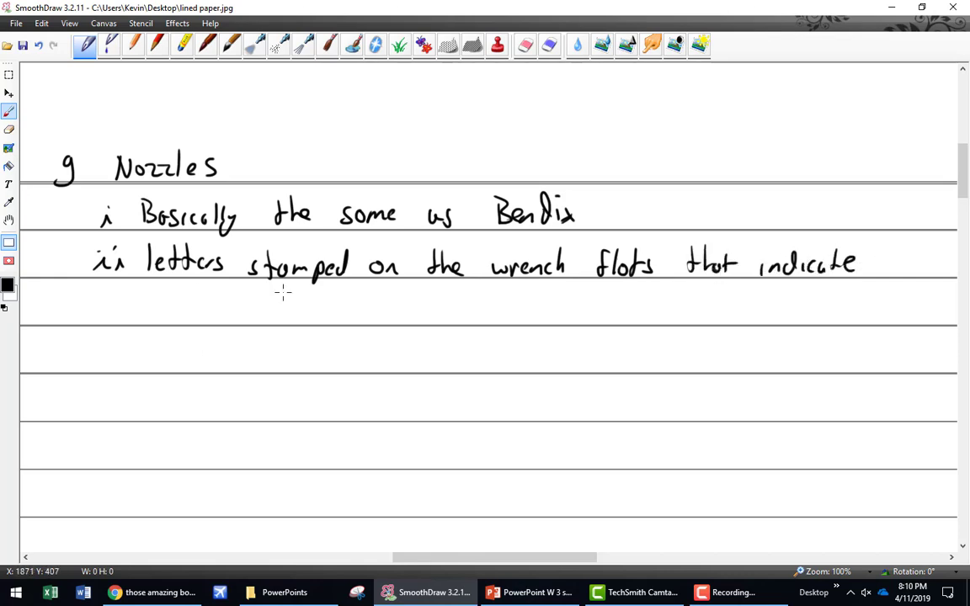
Write 'flow rate', then 'A = Baseline' and 'B = ½ gallon more per hour than A'.
mouse_move(171, 295)
mouse_down()
mouse_move(182, 306)
mouse_move(299, 309)
mouse_up()
mouse_move(182, 371)
mouse_down()
mouse_move(192, 345)
mouse_move(208, 358)
mouse_move(266, 347)
mouse_move(275, 361)
mouse_move(336, 353)
mouse_move(368, 363)
mouse_up()
mouse_move(189, 397)
mouse_down()
mouse_move(190, 413)
mouse_move(232, 399)
mouse_up()
drag(220, 411, 690, 405)
Write 'C = 1 gallon more per hour than A', then go back to the PowerPoint slides.
mouse_move(195, 442)
mouse_down()
mouse_move(194, 461)
mouse_move(221, 447)
mouse_up()
drag(208, 455, 271, 461)
mouse_move(326, 448)
mouse_down()
mouse_move(318, 470)
mouse_move(353, 455)
mouse_move(438, 462)
mouse_move(453, 452)
mouse_move(491, 473)
mouse_up()
drag(493, 455, 710, 464)
drag(692, 457, 721, 455)
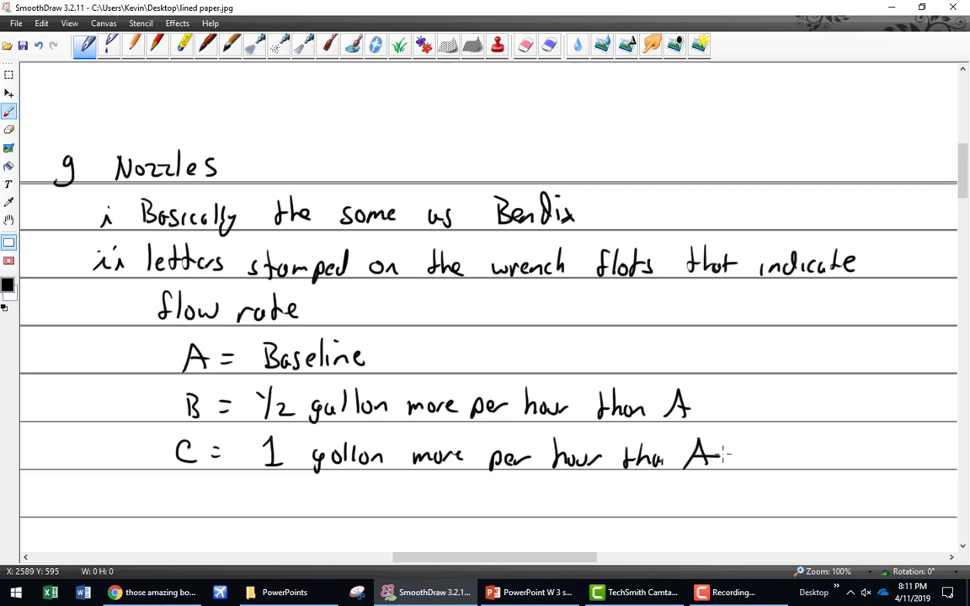
click(536, 594)
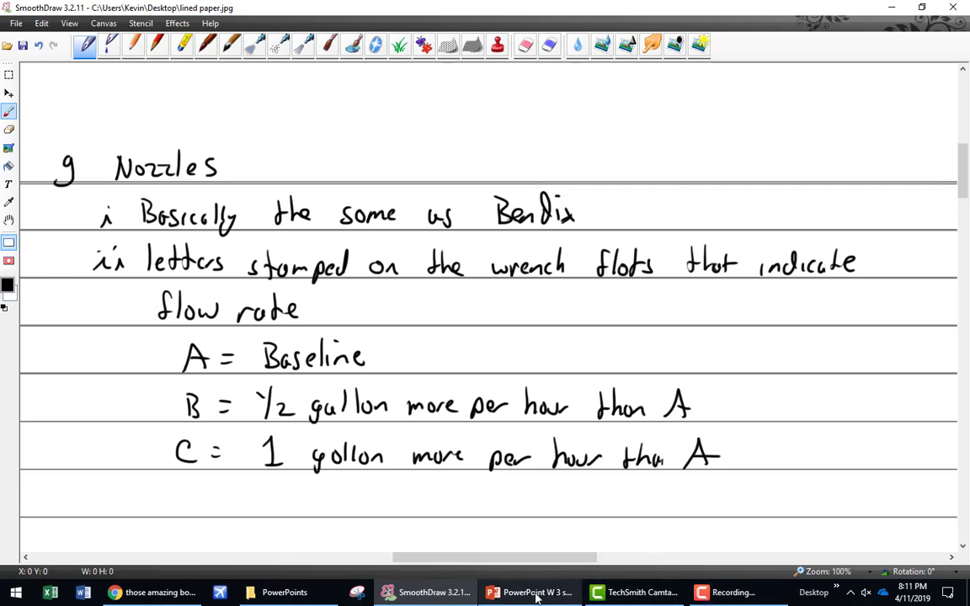
Display slide 27, the photo of the Aero Test fuel flow test unit.
scroll(93, 459, down, 5)
scroll(99, 458, down, 4)
scroll(97, 362, up, 1)
click(97, 358)
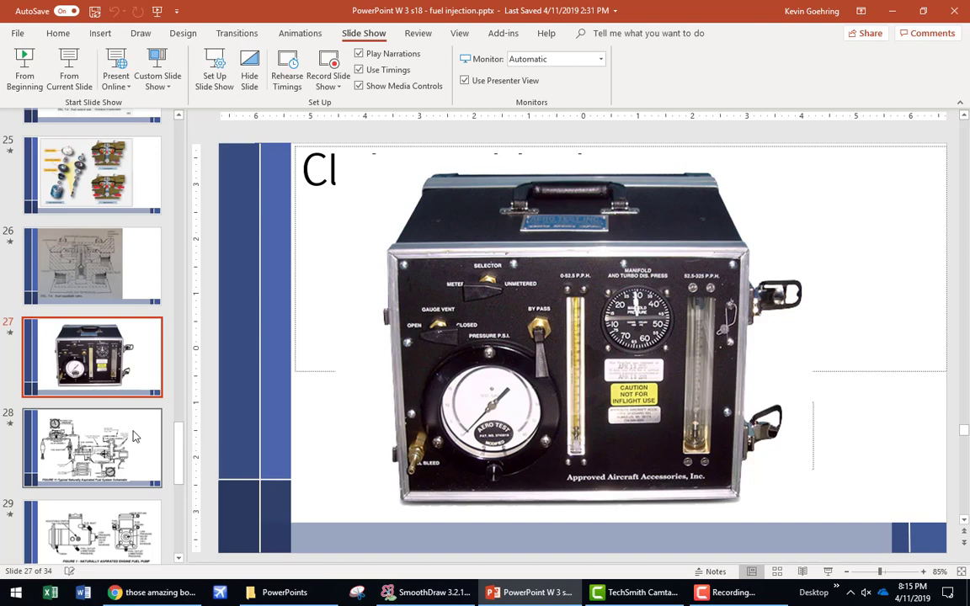
Review slides 28 and 27, then advance to slide 29, 'Figure 1 - Naturally Aspirated Engine Fuel Pump'.
click(93, 446)
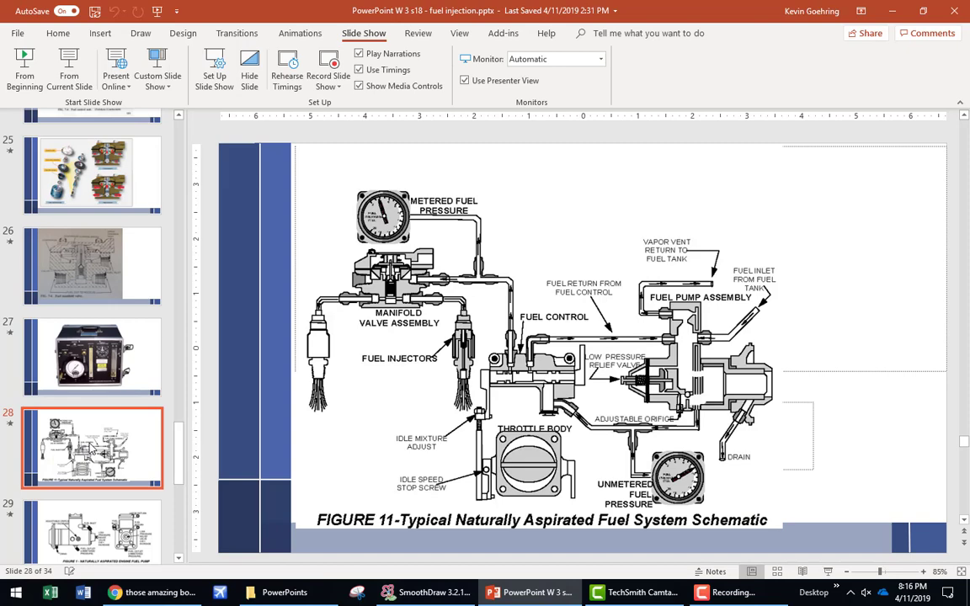
click(128, 364)
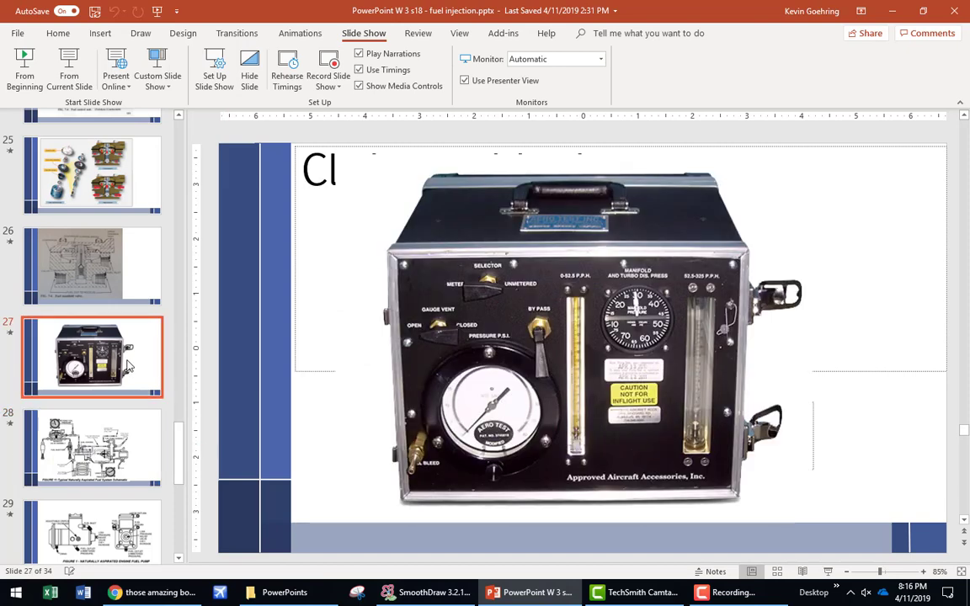
click(118, 434)
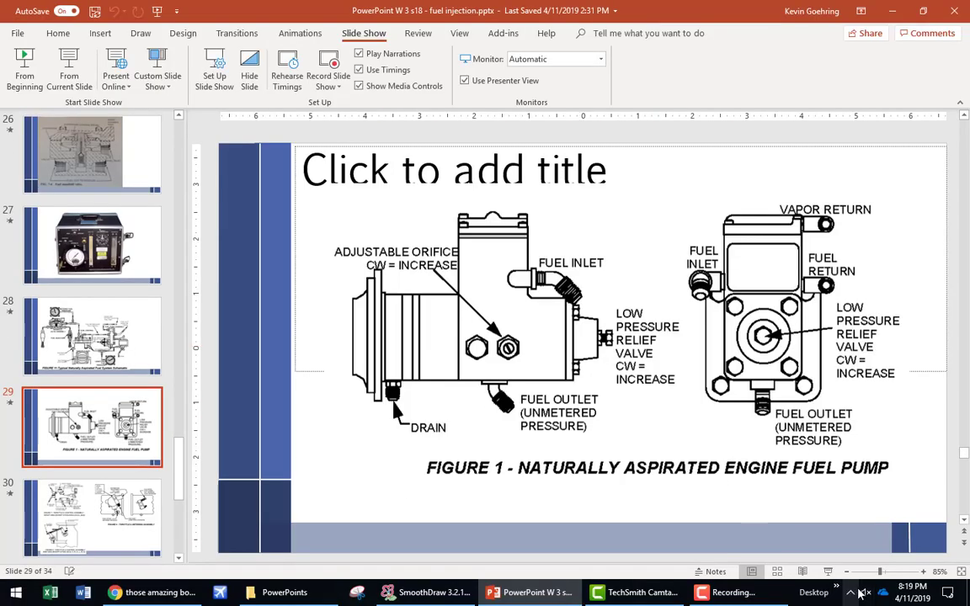
click(857, 595)
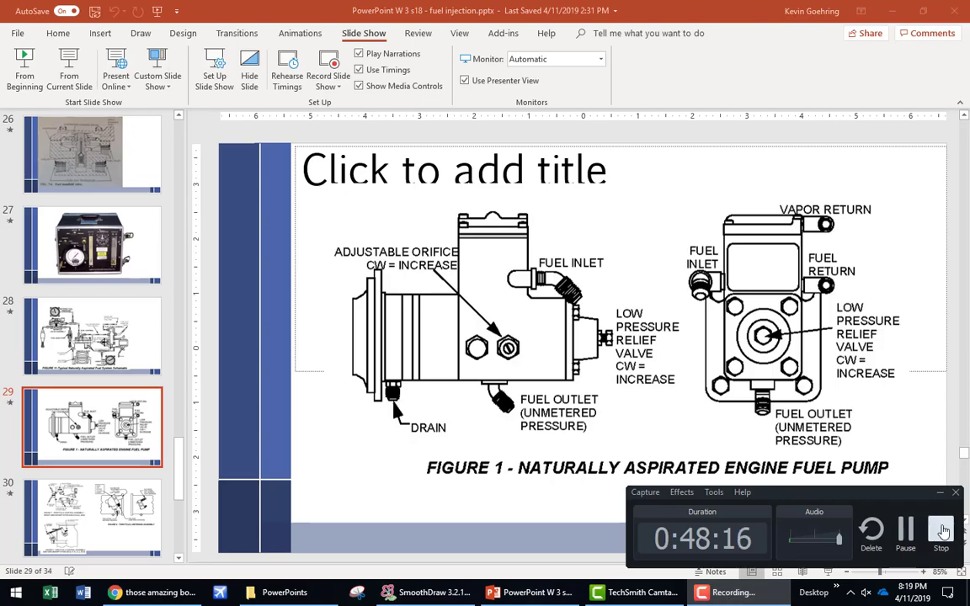